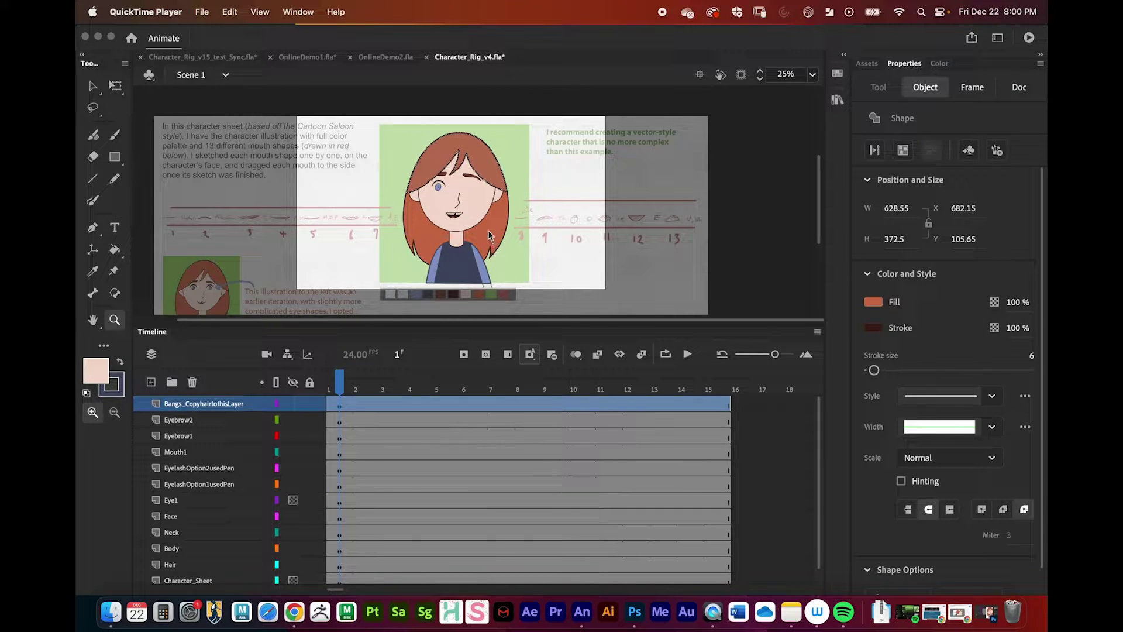
Select the artwork on the Bangs_CopyhairtothisLayer layer at frame 1
{"action": "left_click", "coordinate": [94, 94]}
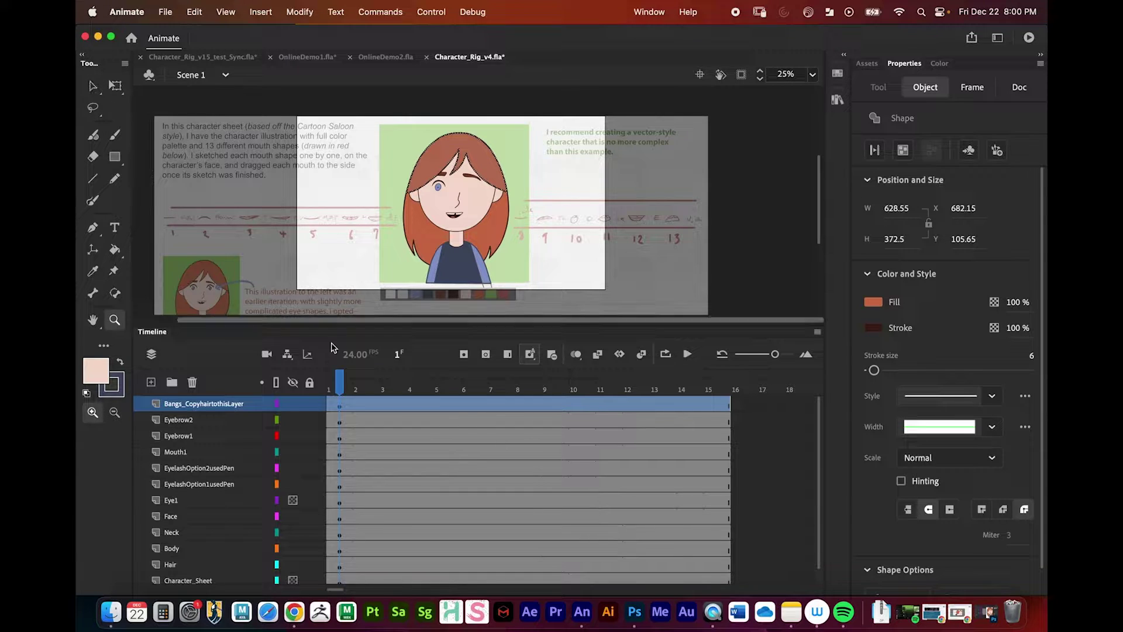
{"action": "left_click", "coordinate": [367, 420]}
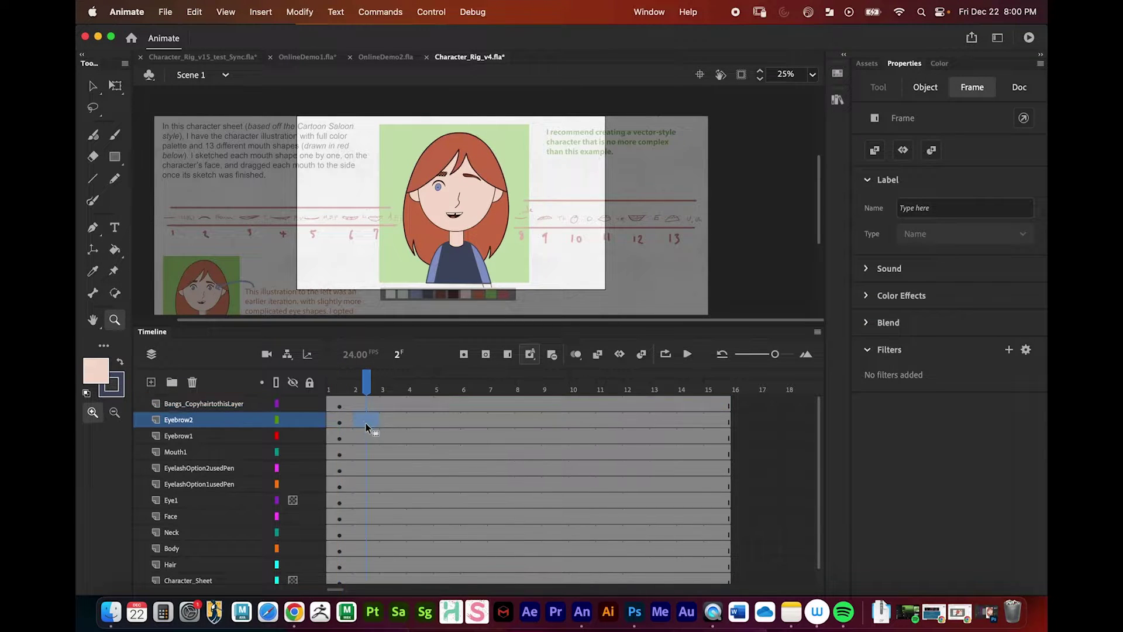
{"action": "left_click", "coordinate": [342, 389]}
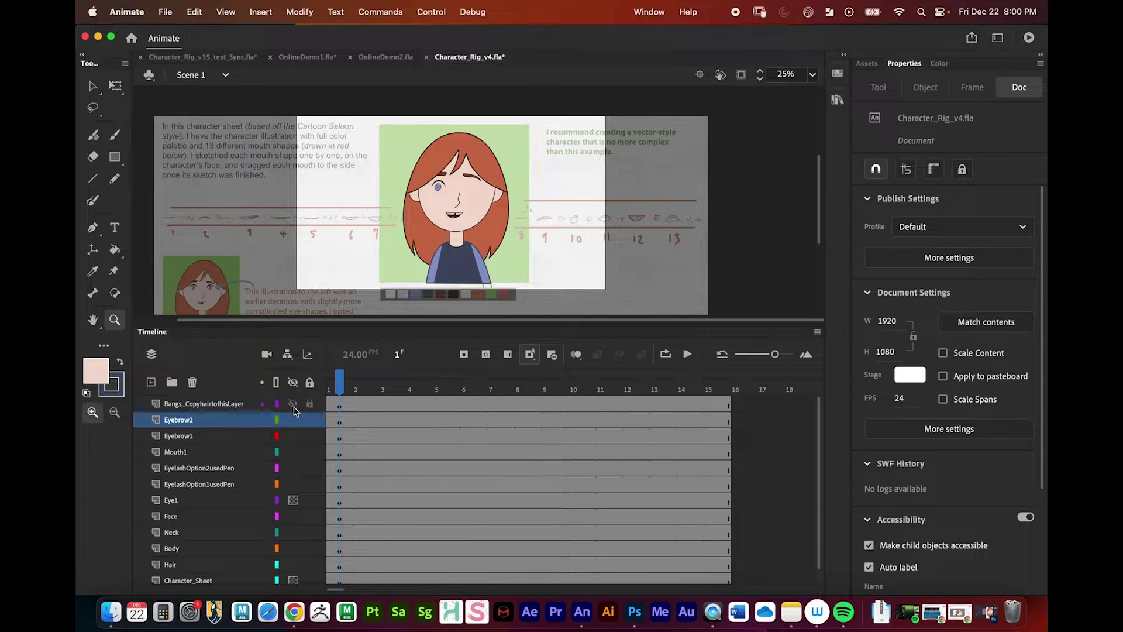
{"action": "left_click", "coordinate": [228, 405]}
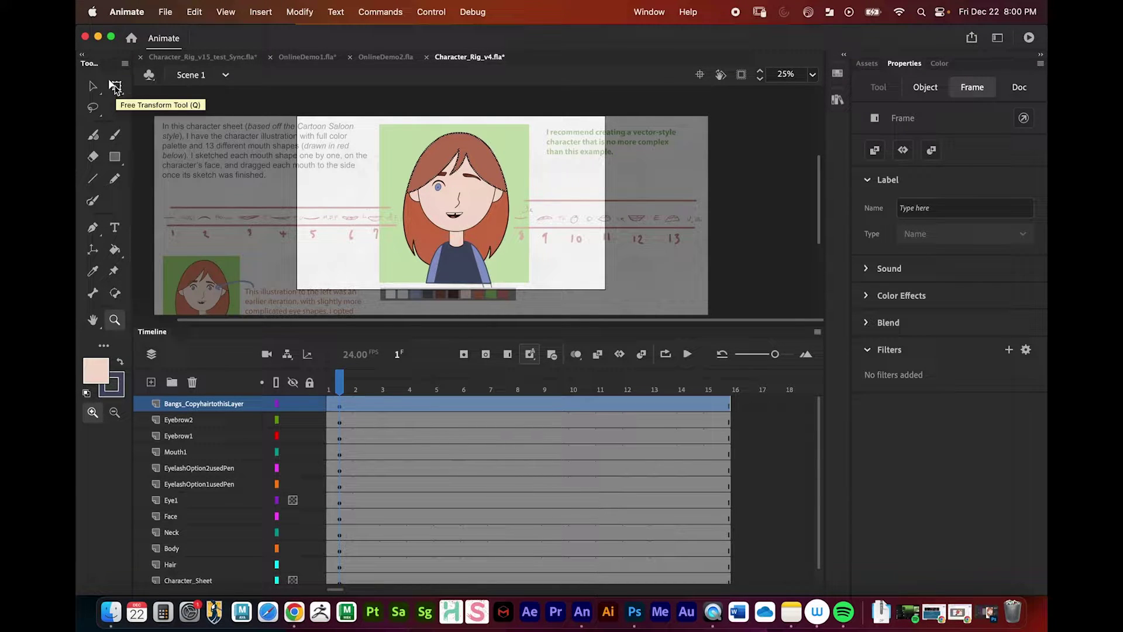
Delete the Tween 1 and Tween 2 symbols from the Library of Character_Rig_v4.fla
{"action": "left_click", "coordinate": [838, 99]}
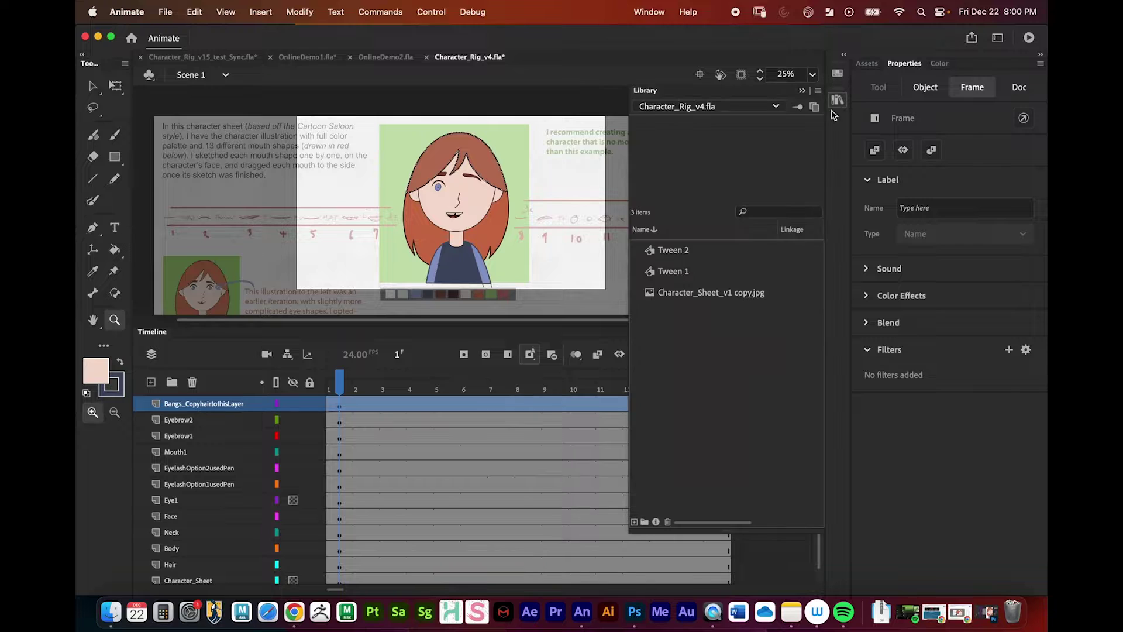
{"action": "left_click", "coordinate": [673, 250]}
{"action": "left_click", "coordinate": [673, 271], "text": "shift"}
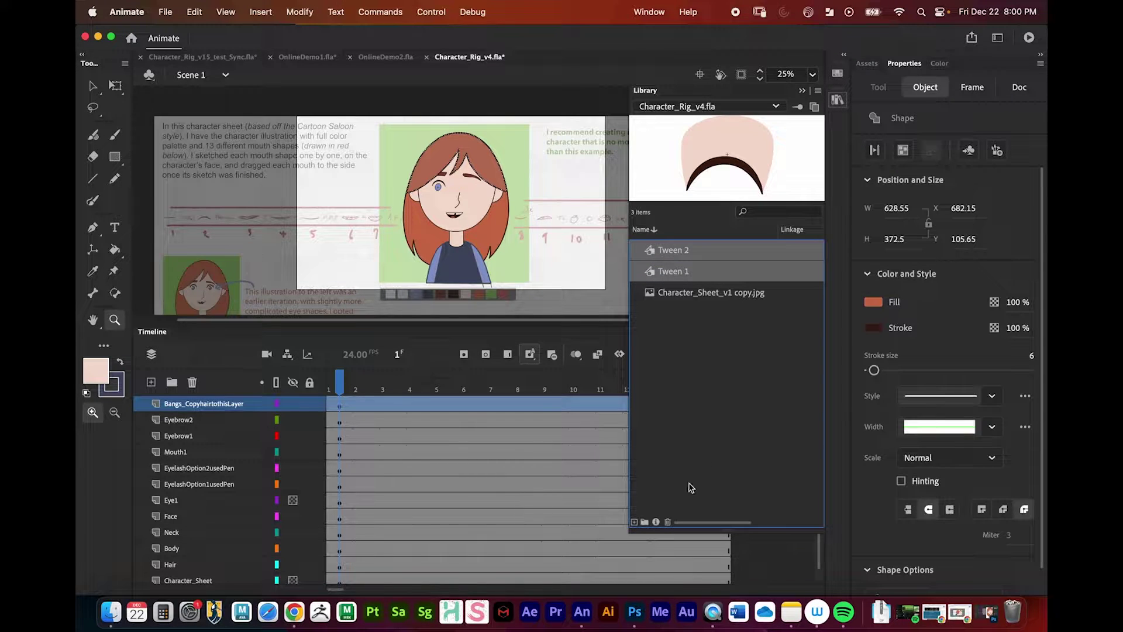
{"action": "left_click", "coordinate": [668, 522]}
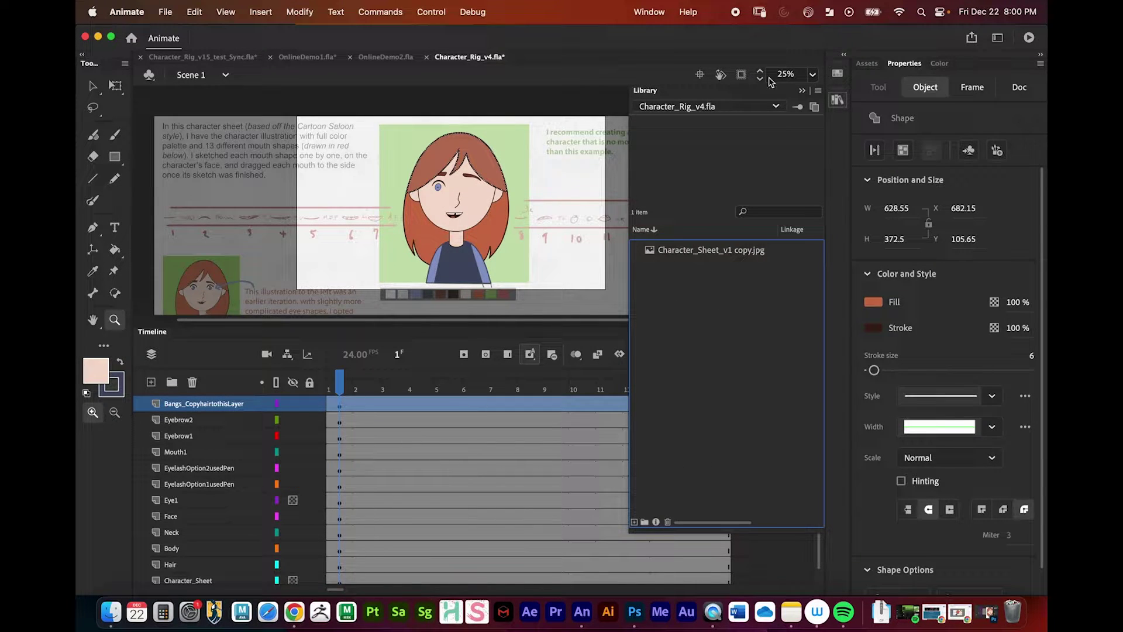
{"action": "left_click", "coordinate": [838, 100]}
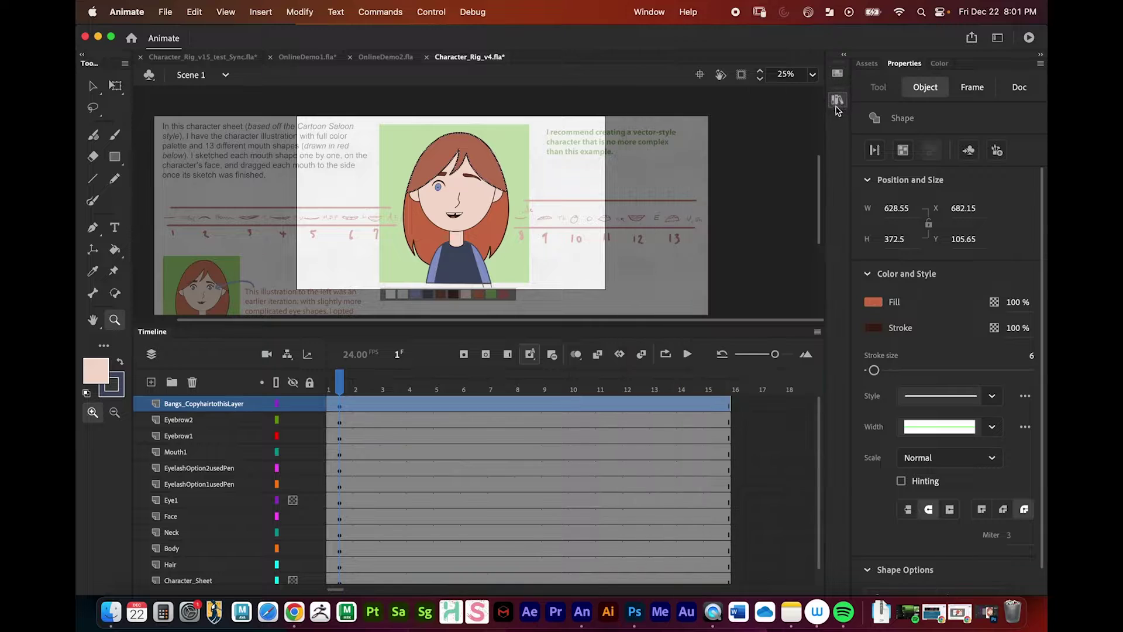
Expand and collapse the docked Swatches and Library, and examine where the Library can be shown
{"action": "left_click", "coordinate": [843, 55]}
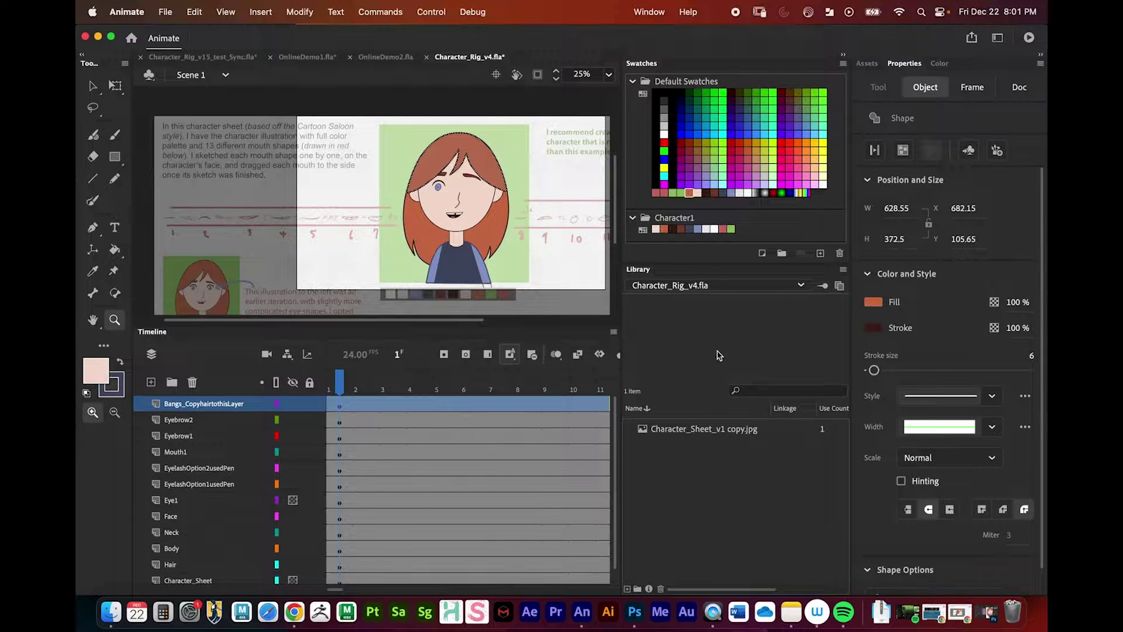
{"action": "left_click", "coordinate": [844, 55]}
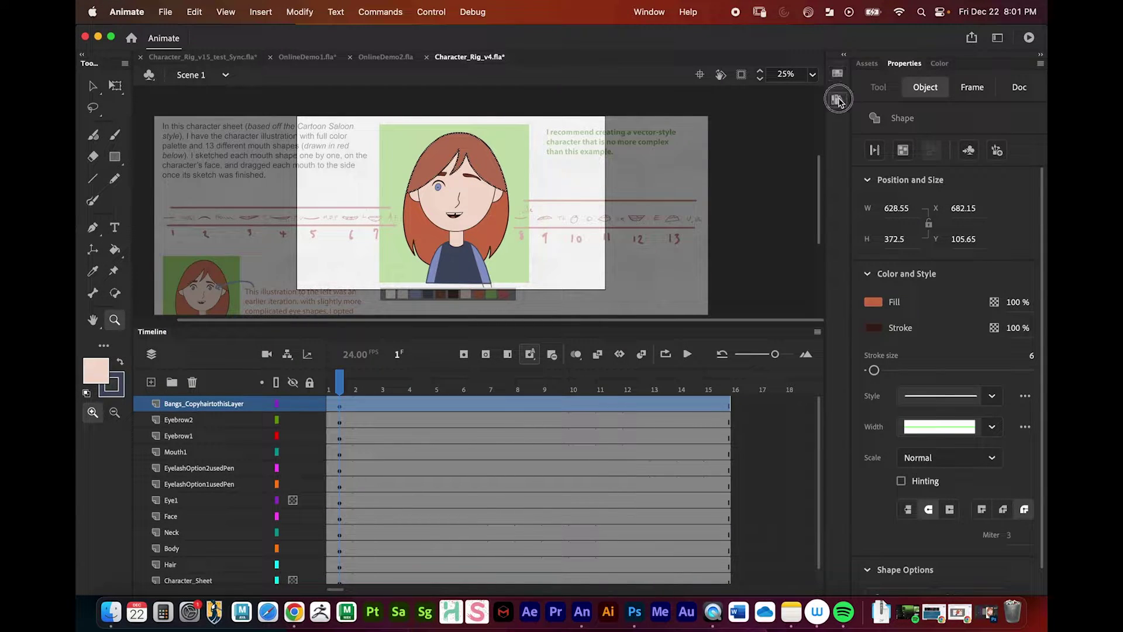
{"action": "left_click", "coordinate": [838, 100]}
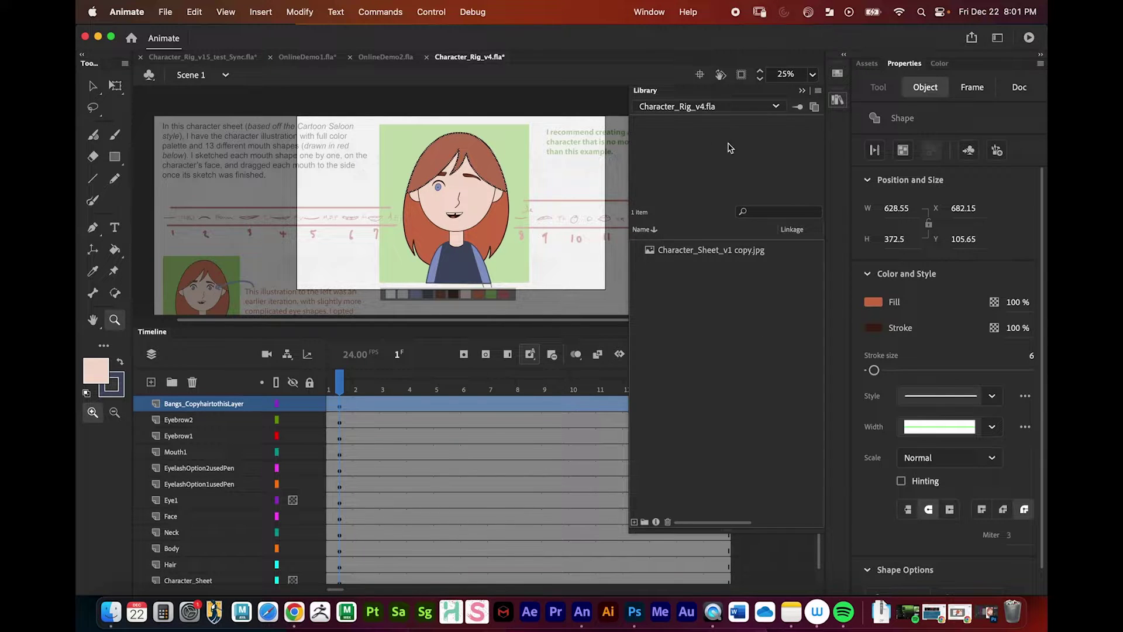
{"action": "left_click", "coordinate": [650, 12]}
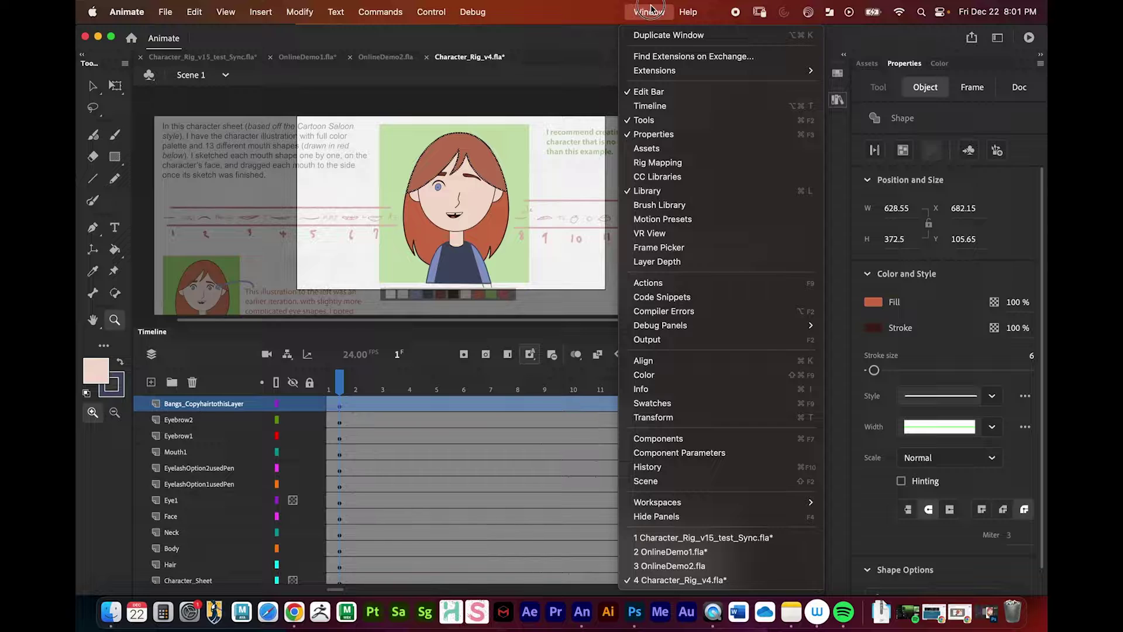
{"action": "left_click", "coordinate": [649, 192]}
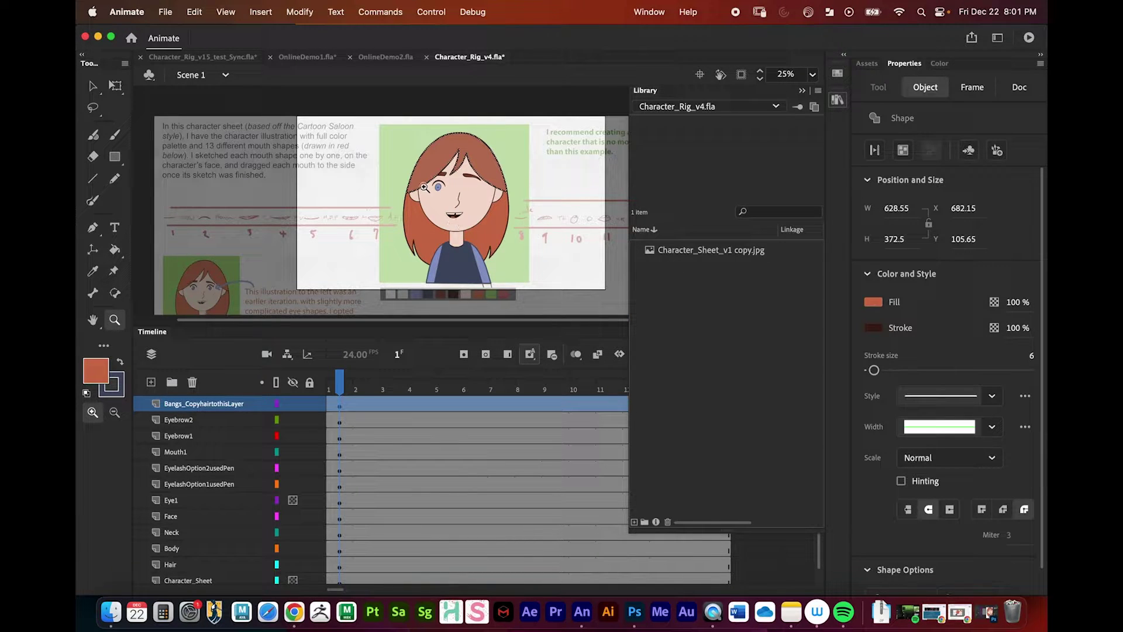
Select the Eyebrow2 and EyelashOption2usedPen layers in turn and examine their artwork close up around the open eye
{"action": "left_click", "coordinate": [455, 171]}
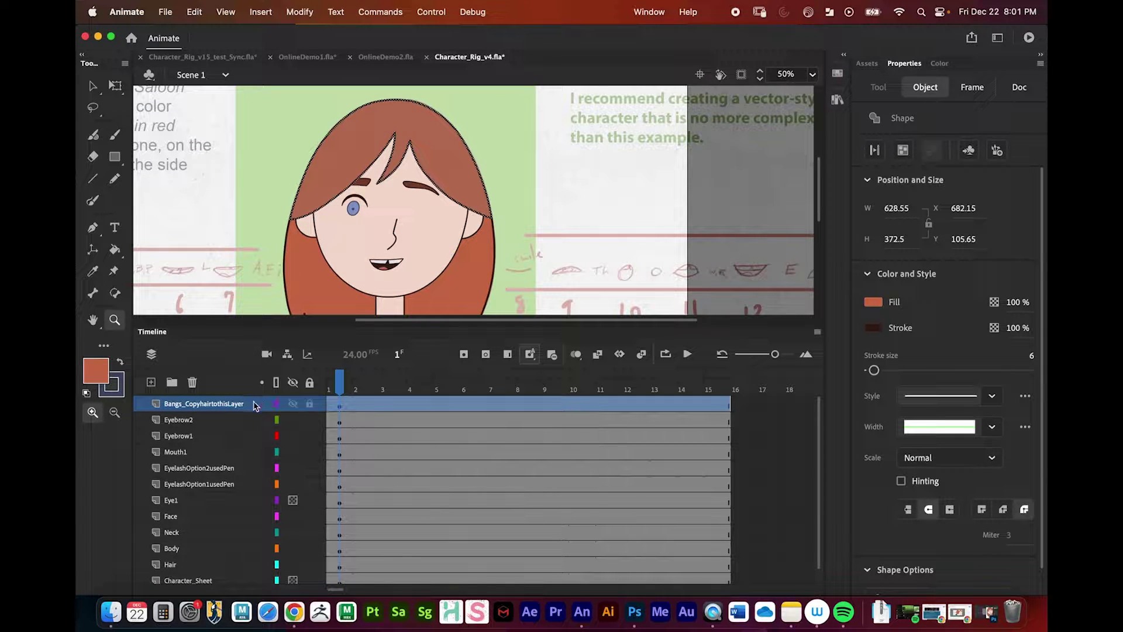
{"action": "left_click", "coordinate": [181, 421]}
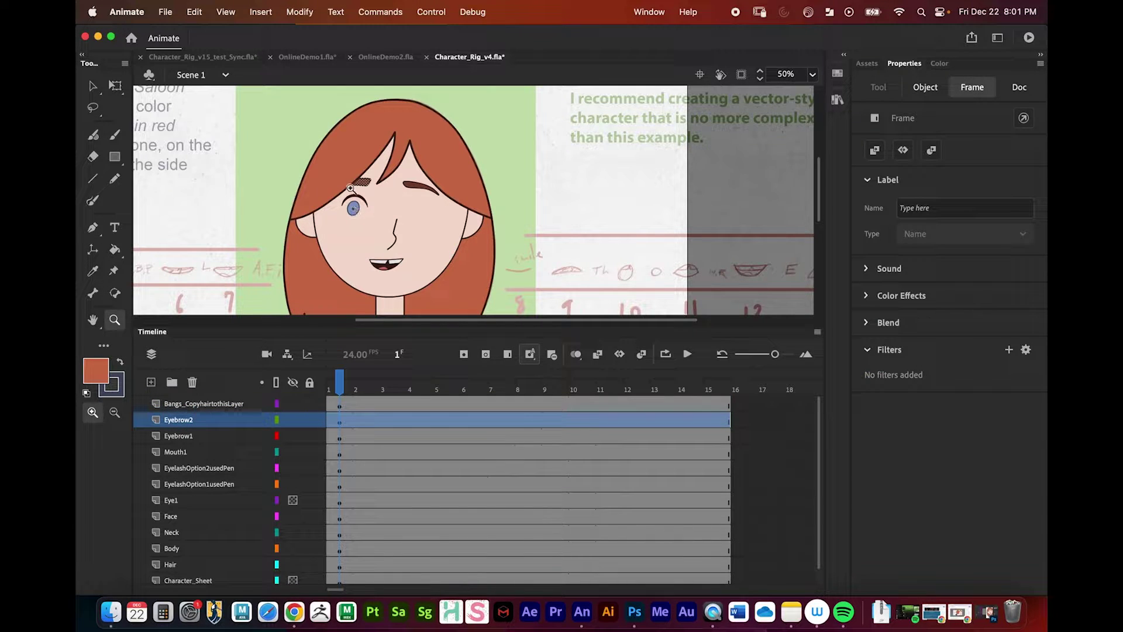
{"action": "left_click", "coordinate": [190, 468]}
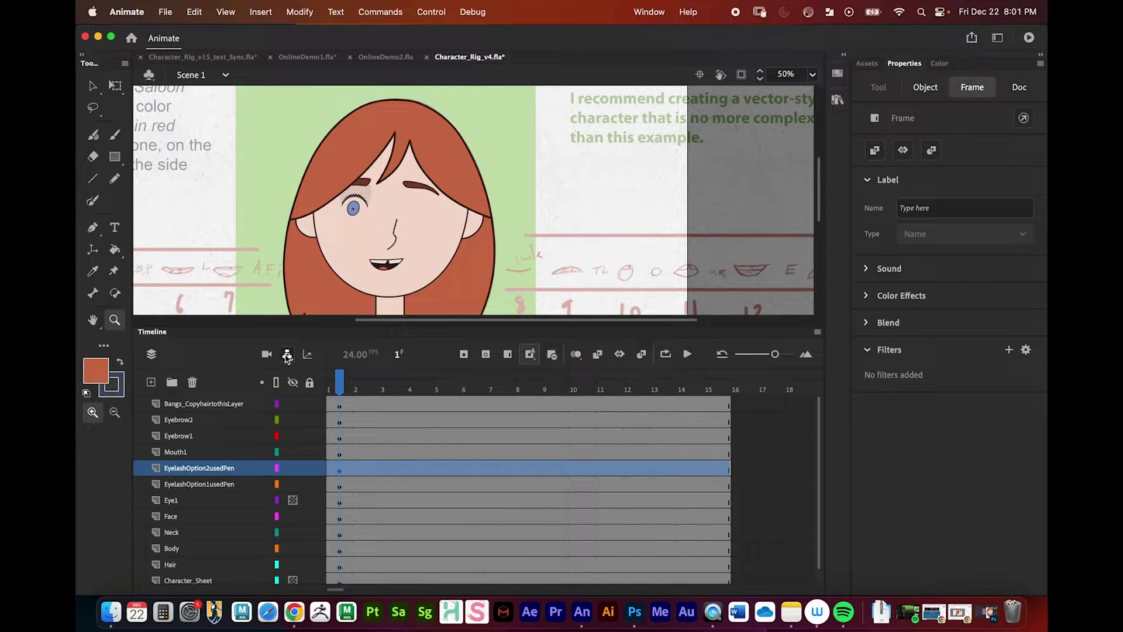
{"action": "left_click", "coordinate": [362, 215]}
{"action": "left_click", "coordinate": [432, 213]}
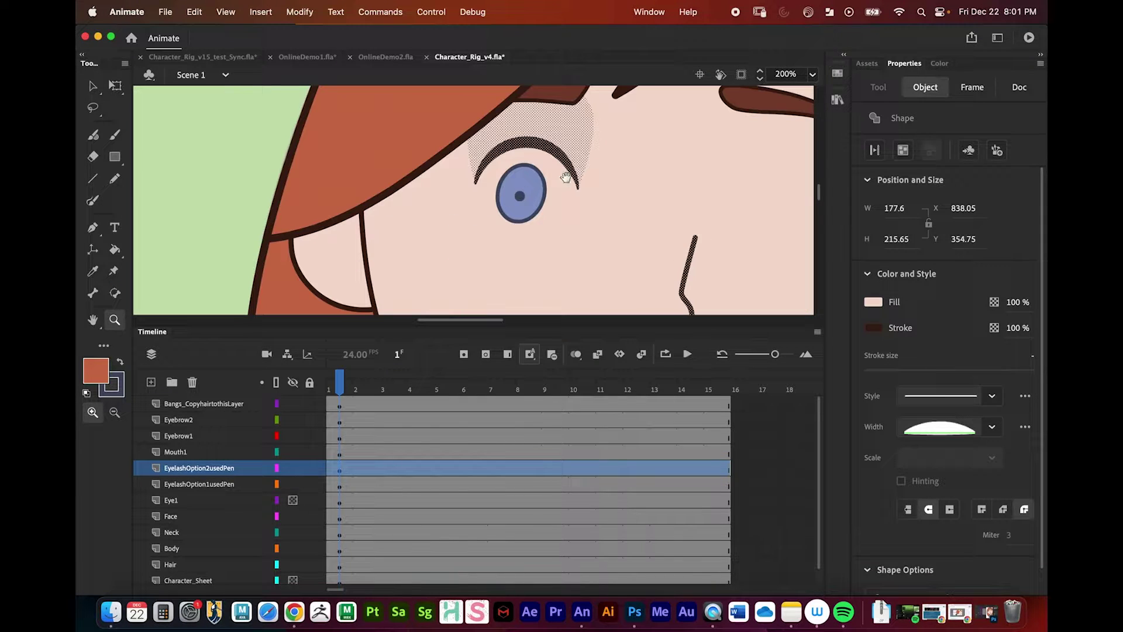
{"action": "left_click_drag", "start_coordinate": [566, 177], "coordinate": [413, 212]}
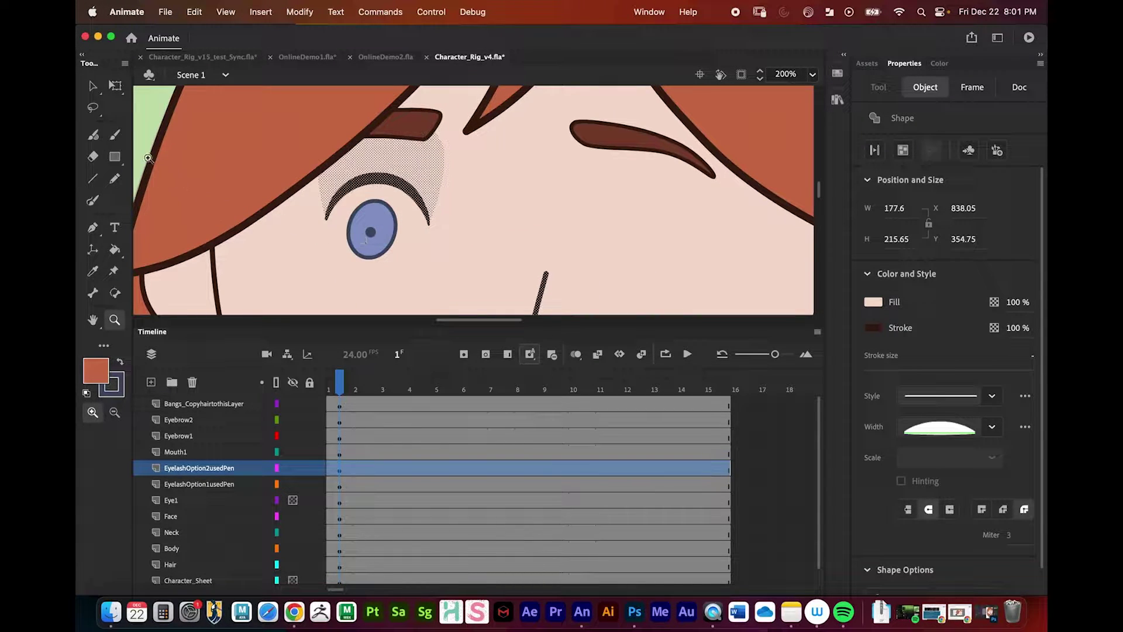
Try to close the eye by pulling the eyelid shape's middle anchor point below the iris with the Subselection Tool, and undo it
{"action": "left_click", "coordinate": [92, 86]}
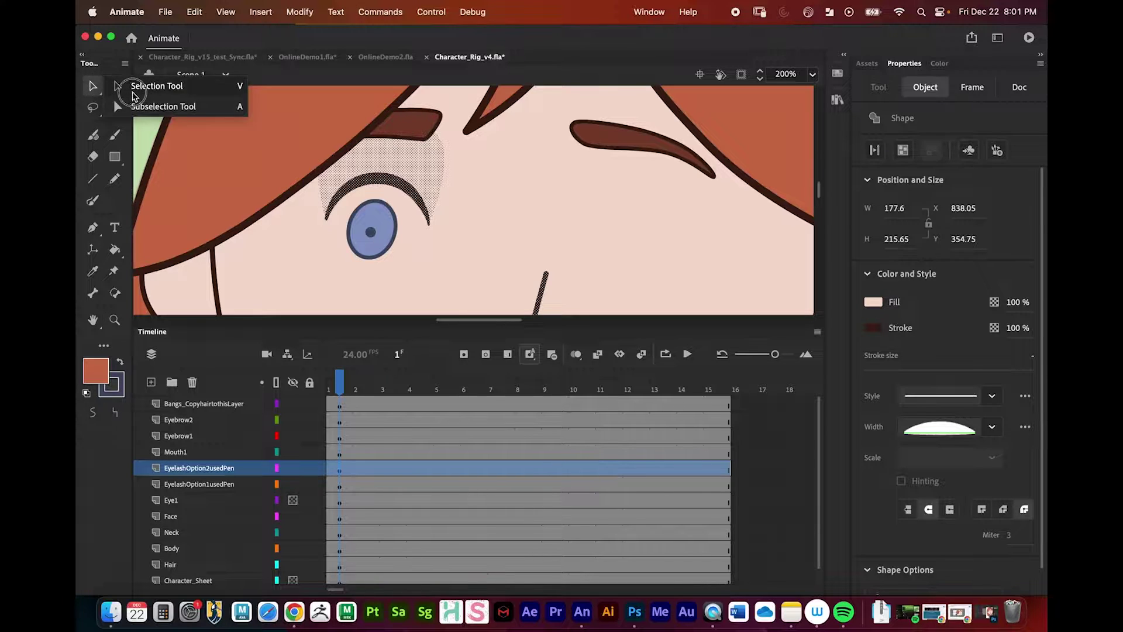
{"action": "left_click", "coordinate": [134, 94]}
{"action": "left_click", "coordinate": [378, 182]}
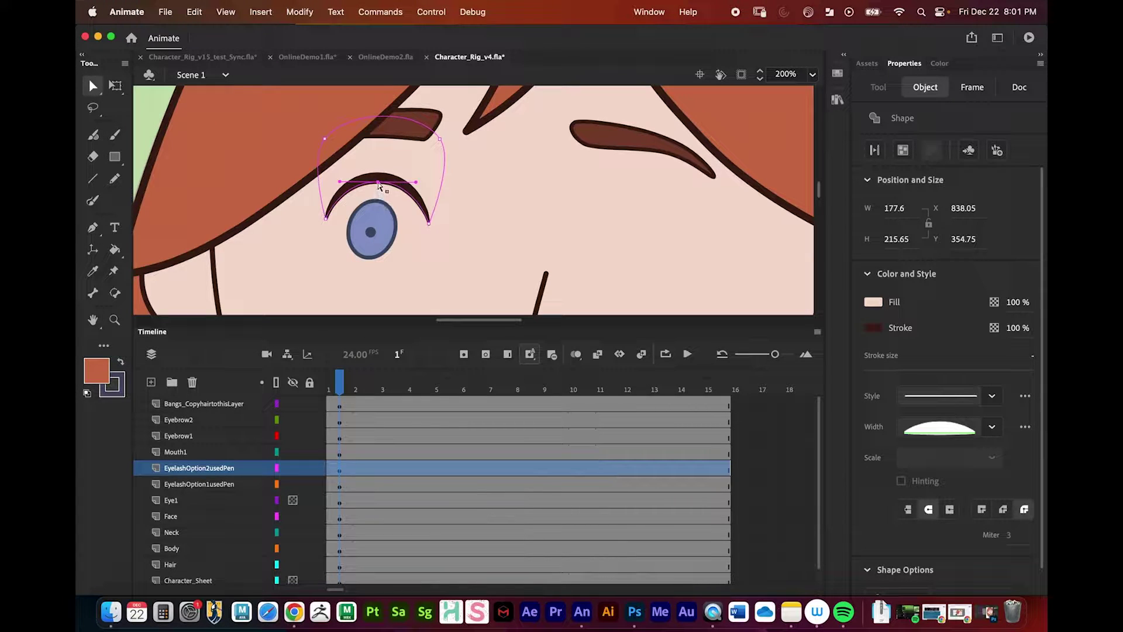
{"action": "left_click_drag", "start_coordinate": [378, 183], "coordinate": [370, 266]}
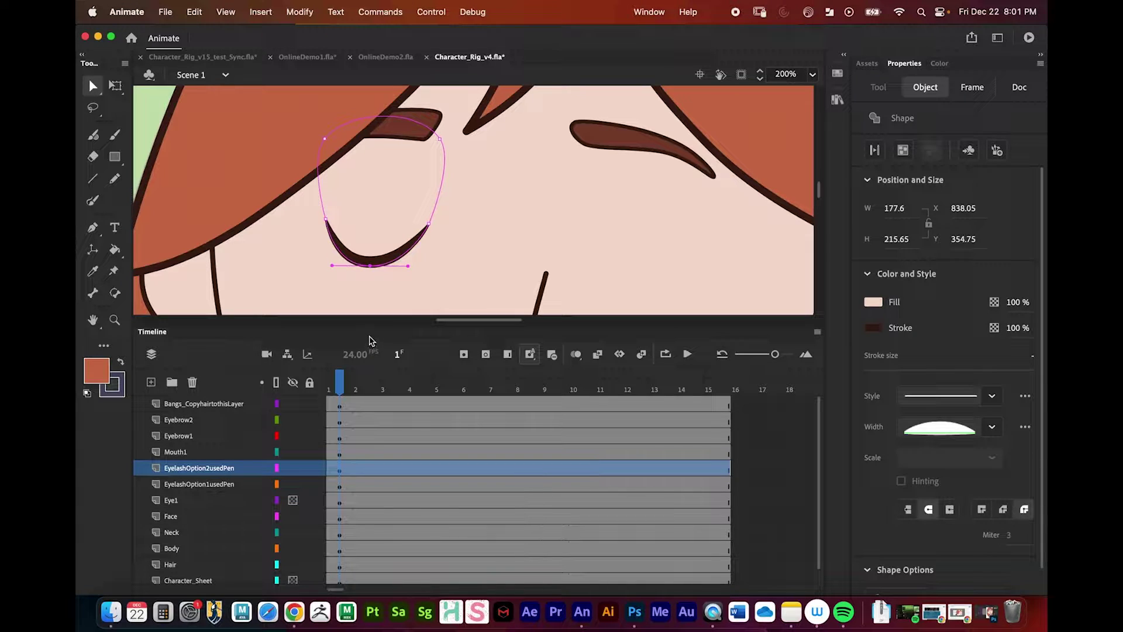
{"action": "key", "text": "super+z"}
{"action": "key", "text": "super+z"}
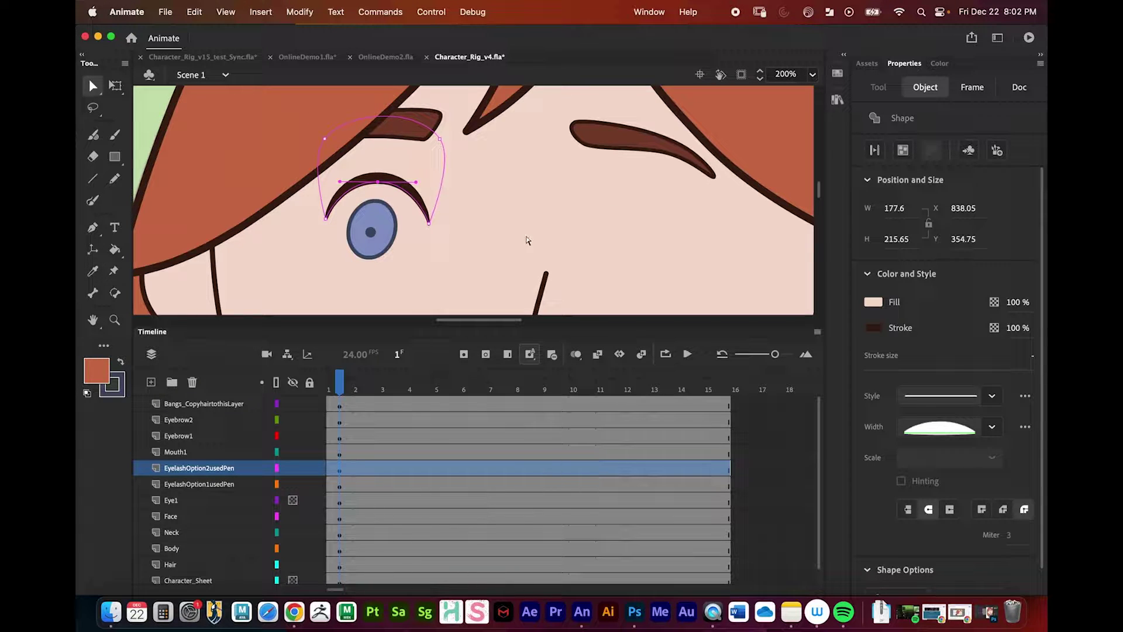
Select the fill of the Eyebrow1 layer's eyebrow with the Selection Tool and examine it with the surrounding face
{"action": "left_click", "coordinate": [603, 144]}
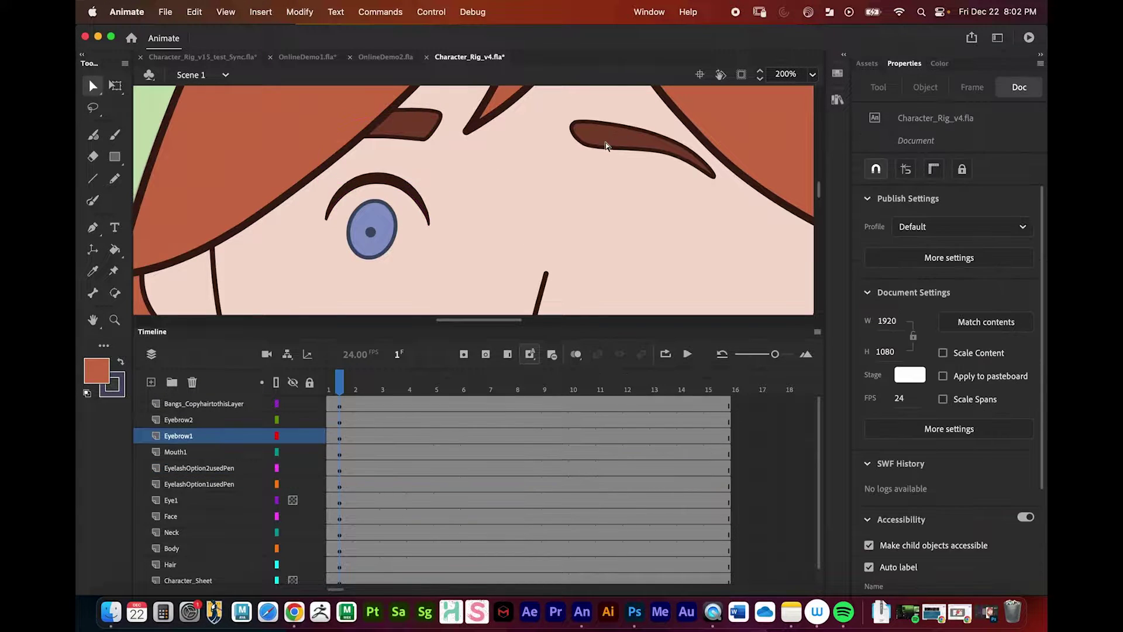
{"action": "left_click", "coordinate": [93, 86]}
{"action": "left_click", "coordinate": [158, 86]}
{"action": "left_click", "coordinate": [599, 141]}
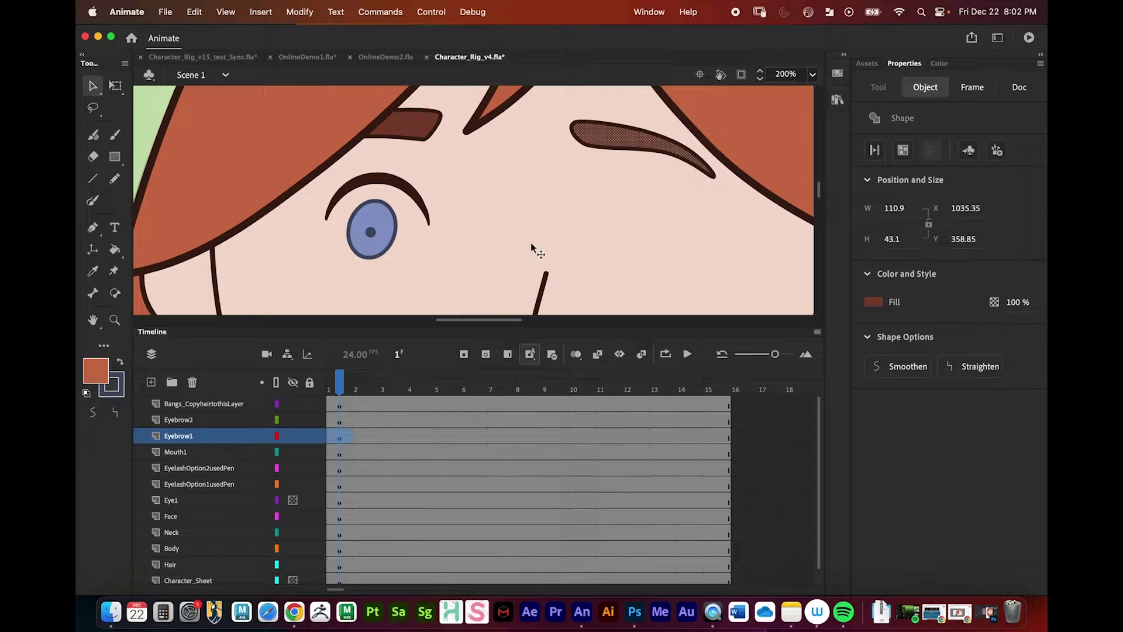
{"action": "left_click_drag", "start_coordinate": [526, 153], "coordinate": [460, 216]}
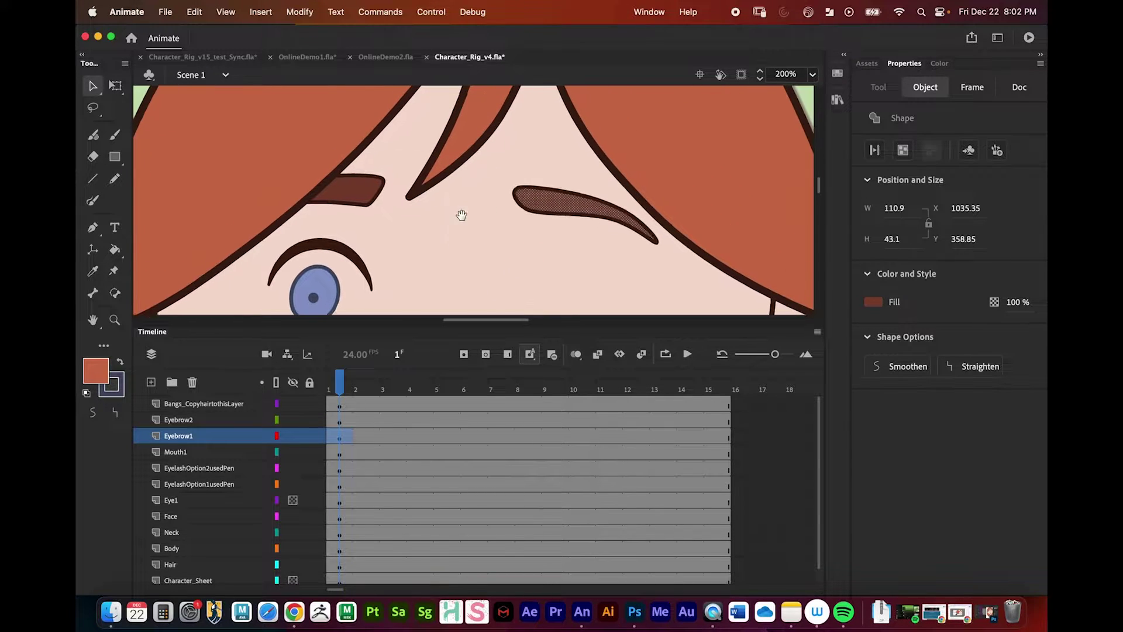
{"action": "key", "text": "z"}
{"action": "left_click", "coordinate": [471, 202], "text": "alt"}
{"action": "scroll", "coordinate": [471, 202], "scroll_direction": "up", "scroll_amount": 3}
{"action": "scroll", "coordinate": [471, 202], "scroll_direction": "right", "scroll_amount": 3}
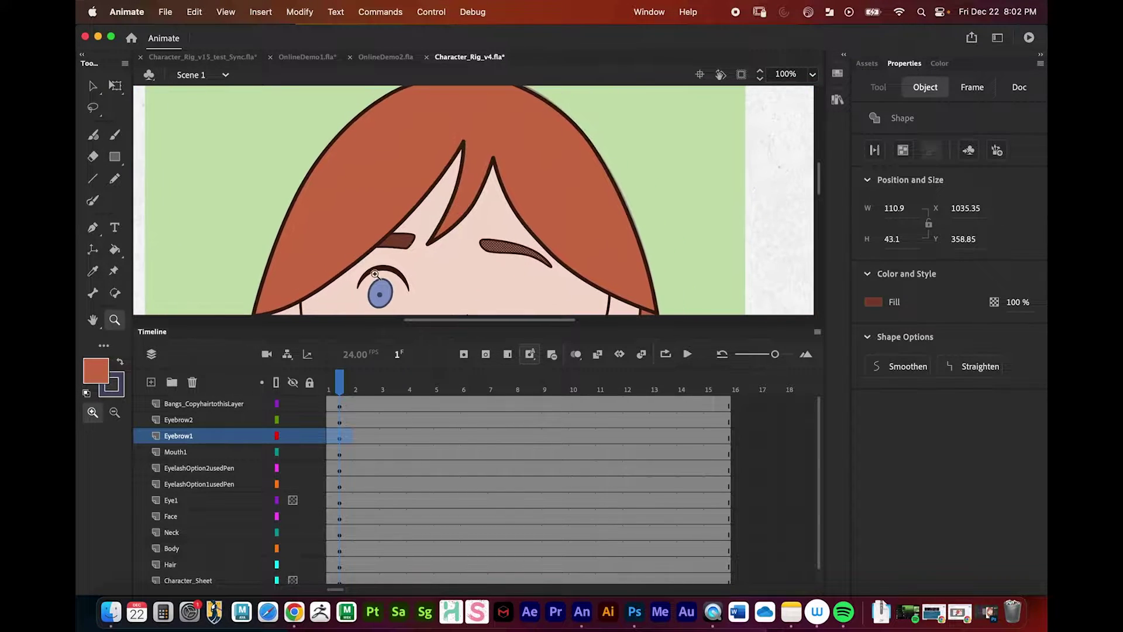
Select the hair artwork on the Bangs_CopyhairtothisLayer layer and examine its fill and outline over the face
{"action": "left_click", "coordinate": [188, 405]}
{"action": "scroll", "coordinate": [432, 202], "scroll_direction": "down", "scroll_amount": 3}
{"action": "scroll", "coordinate": [433, 202], "scroll_direction": "left", "scroll_amount": 1}
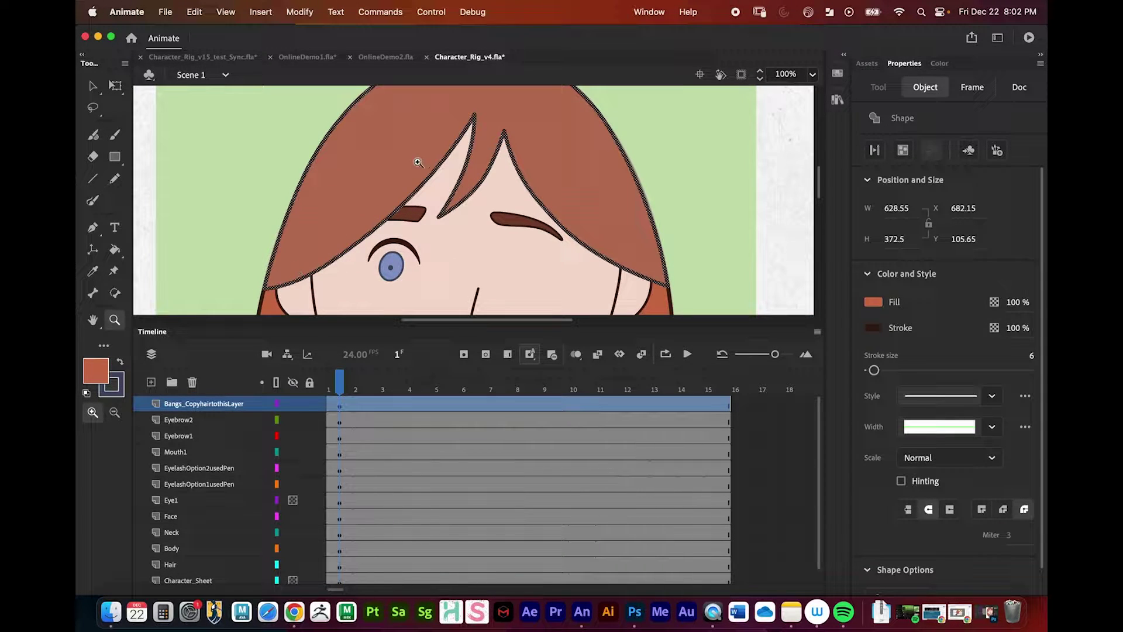
{"action": "left_click_drag", "start_coordinate": [522, 205], "coordinate": [520, 221]}
{"action": "left_click", "coordinate": [490, 251], "text": "alt"}
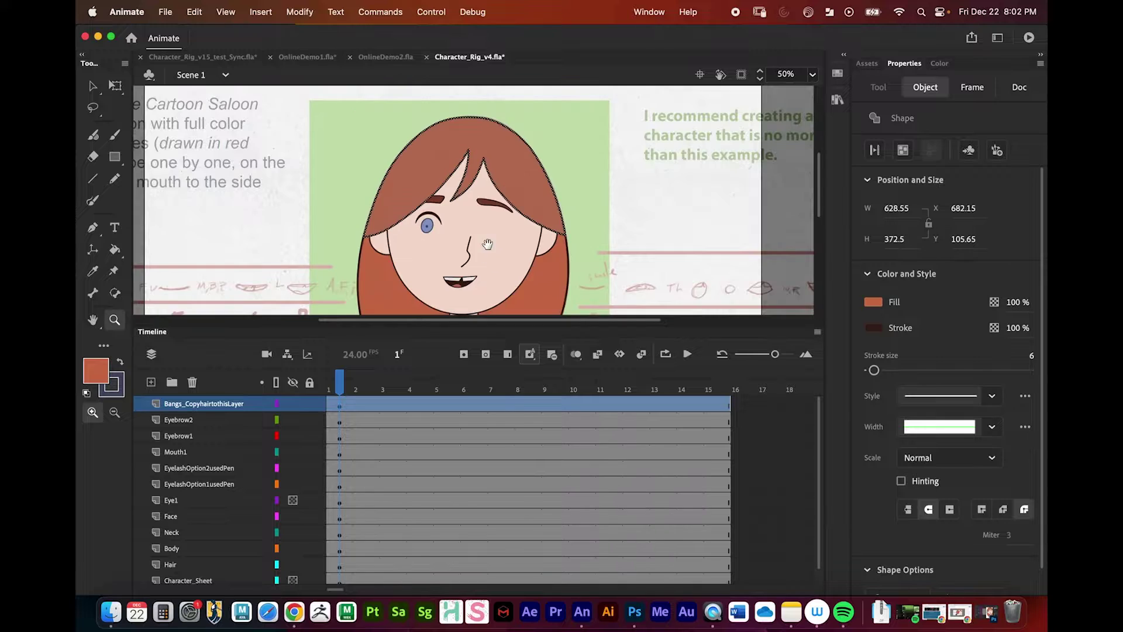
{"action": "key", "text": "v"}
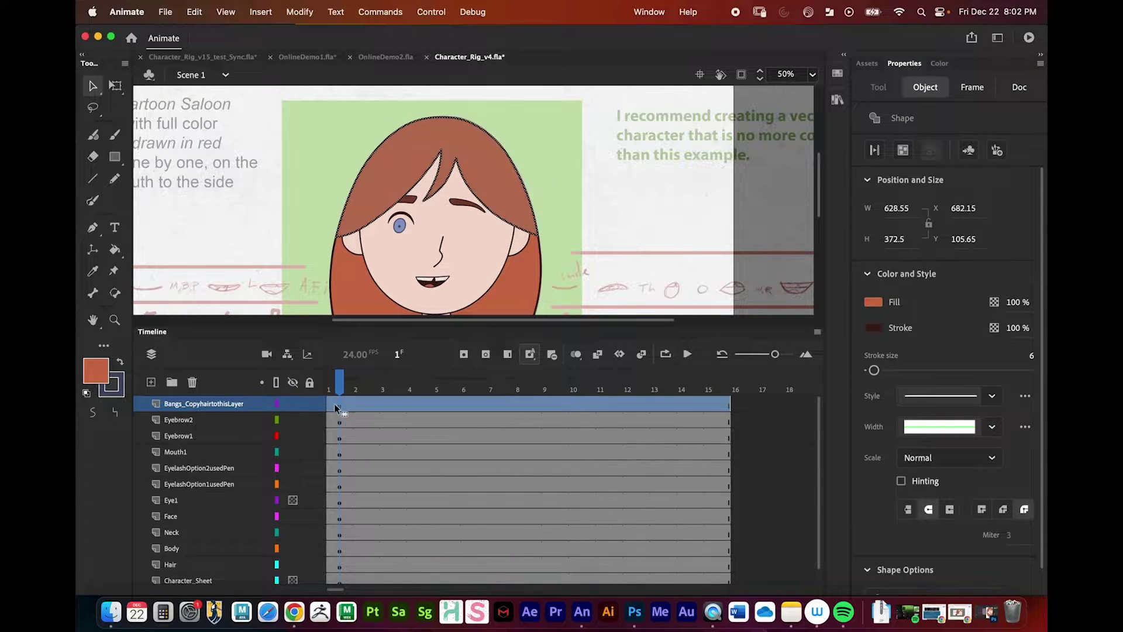
{"action": "left_click", "coordinate": [343, 179]}
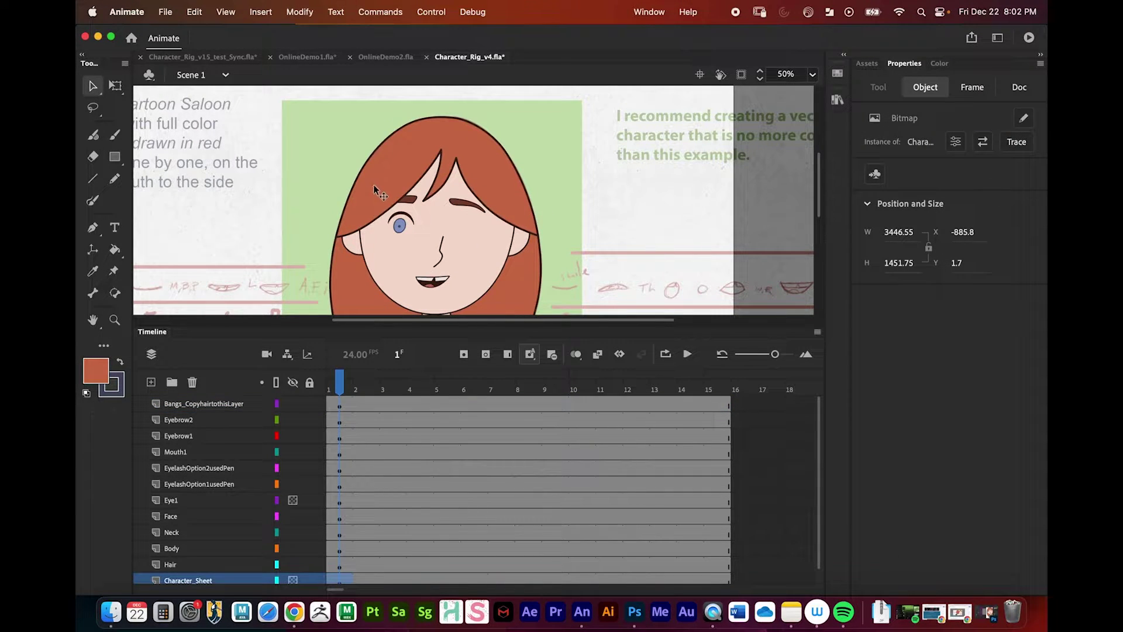
{"action": "left_click", "coordinate": [399, 134]}
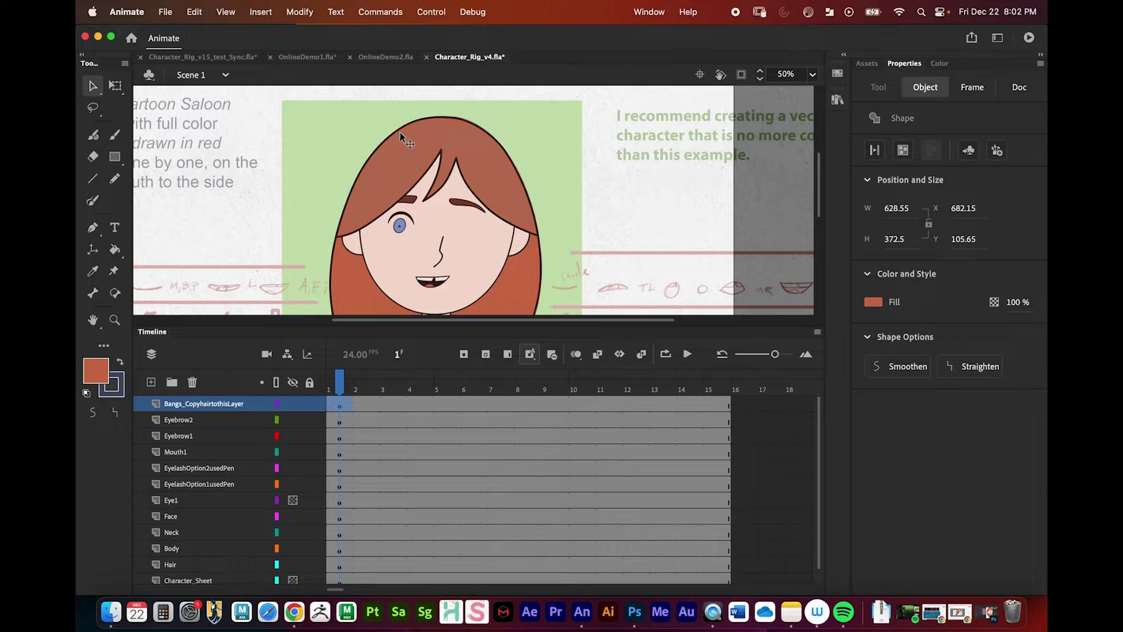
Select all the bangs artwork in its keyframe and convert it to a Graphic symbol named HairBangs
{"action": "left_click", "coordinate": [339, 406]}
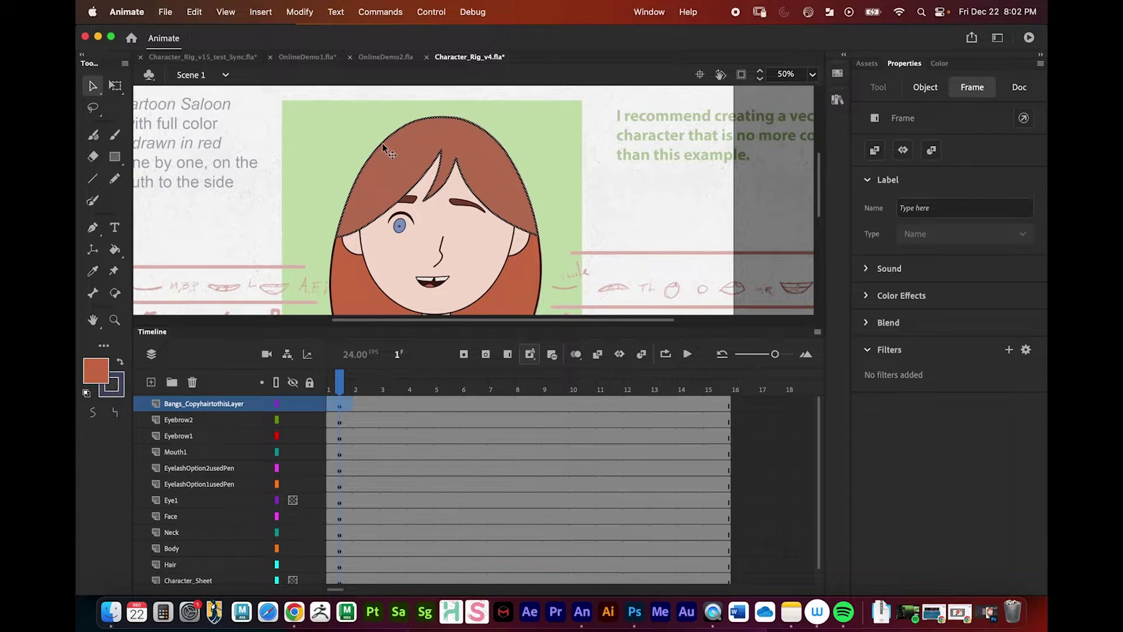
{"action": "right_click", "coordinate": [457, 142]}
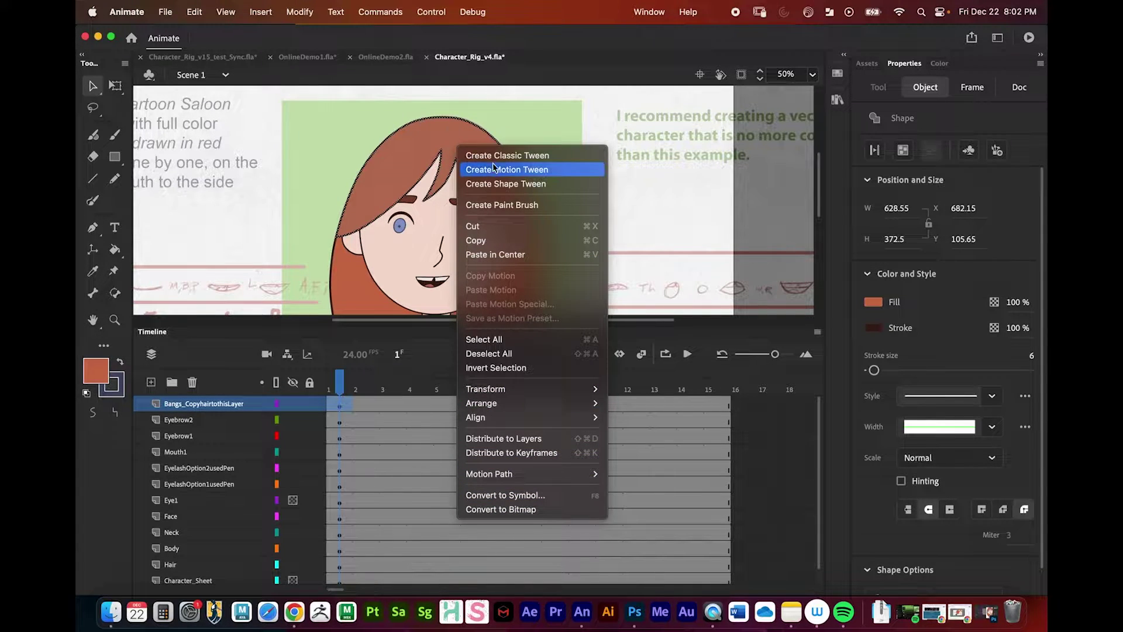
{"action": "left_click", "coordinate": [522, 494]}
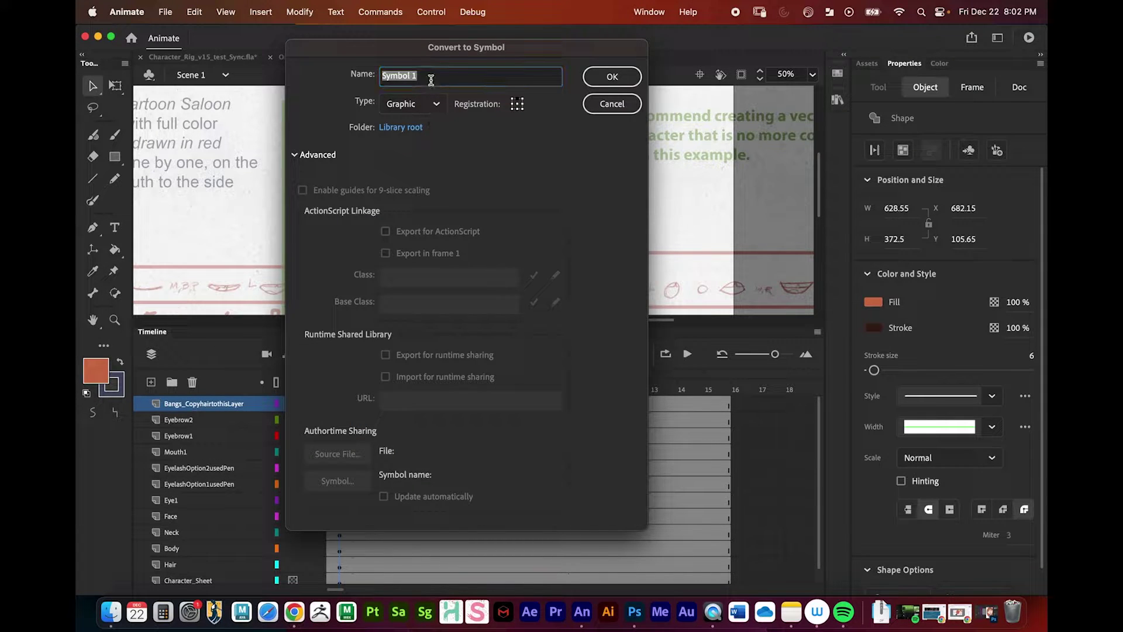
{"action": "type", "text": "HairBangs"}
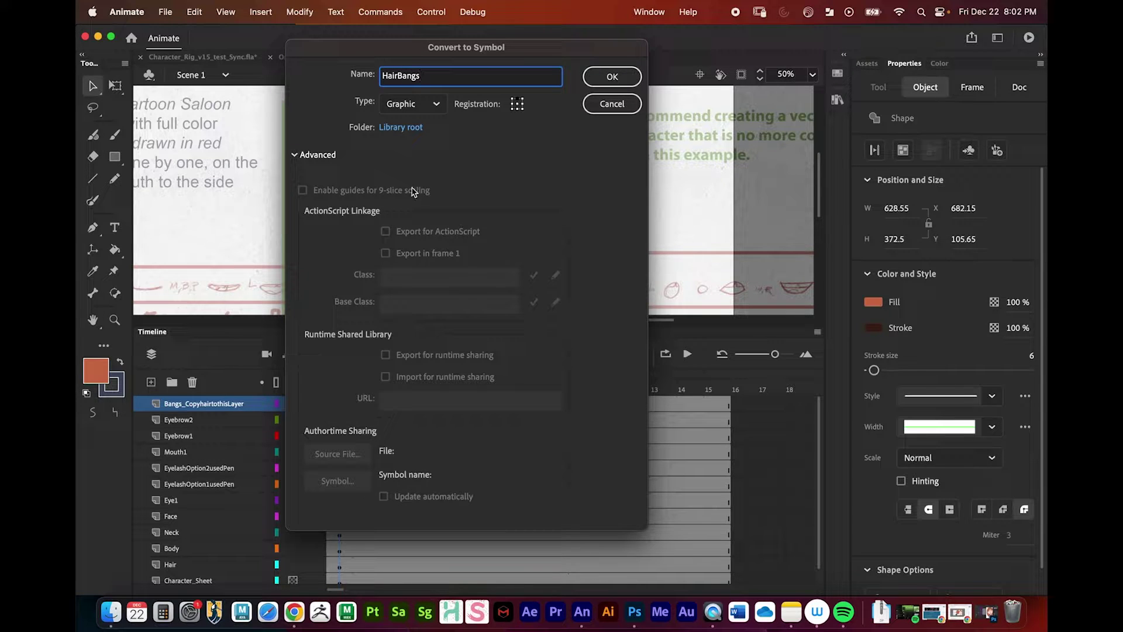
{"action": "left_click", "coordinate": [428, 108]}
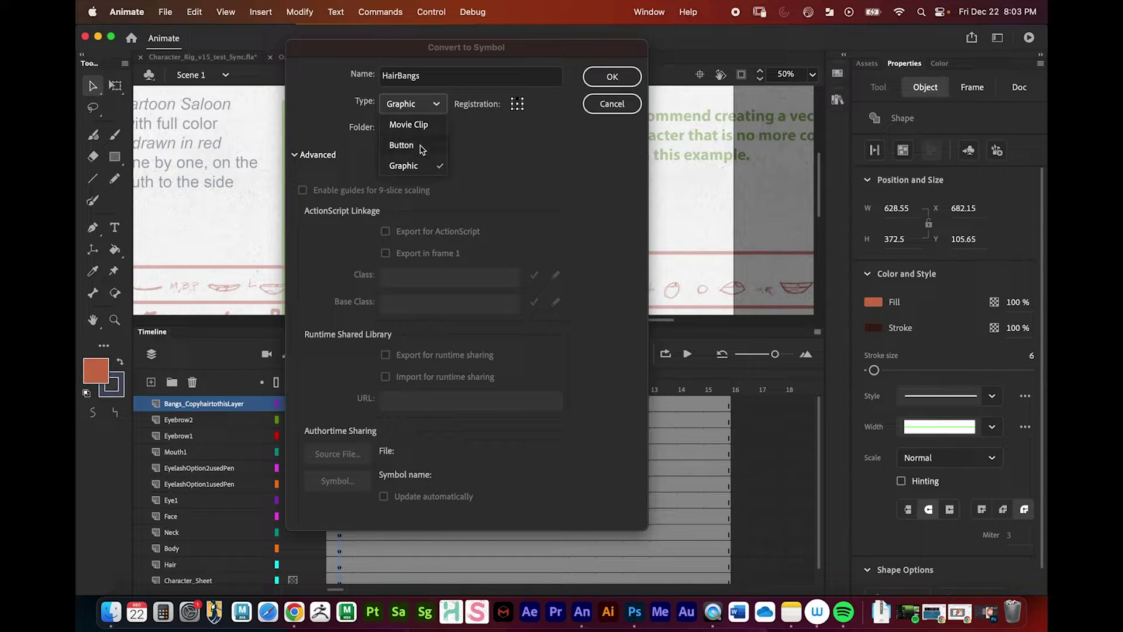
{"action": "left_click", "coordinate": [477, 142]}
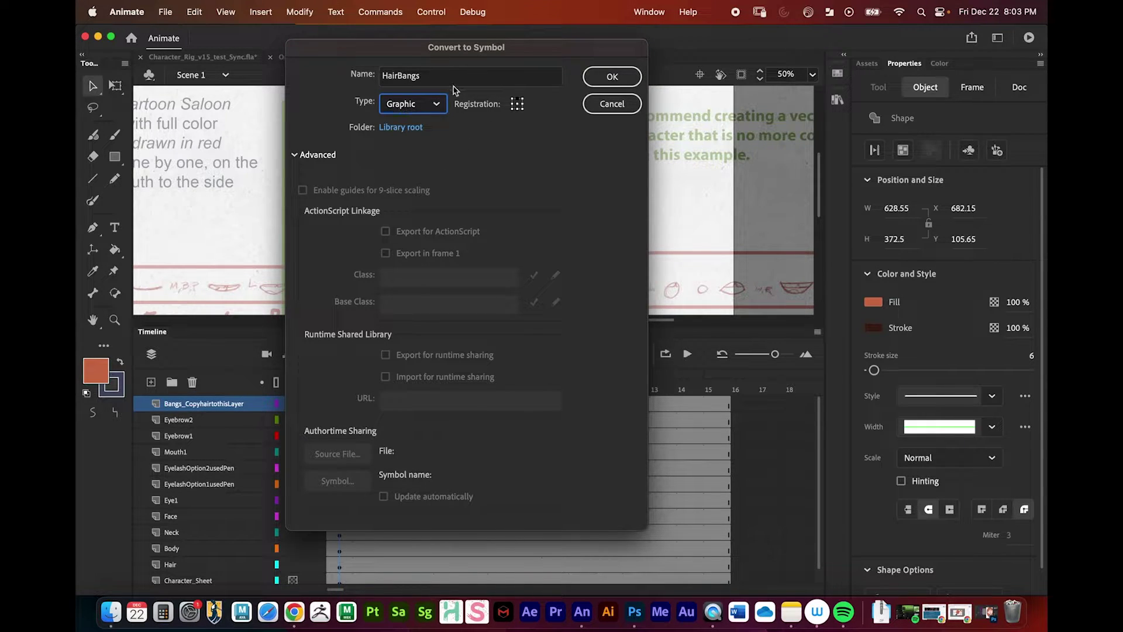
{"action": "left_click", "coordinate": [609, 77]}
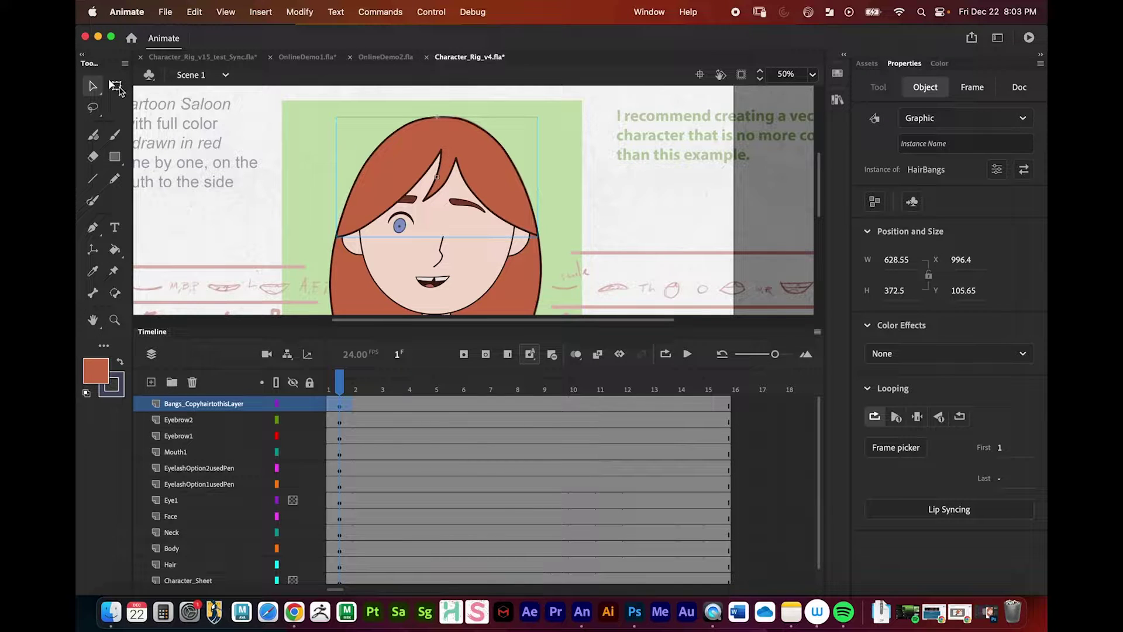
Check the HairBangs symbol in the Library and close the Library again
{"action": "left_click", "coordinate": [837, 99]}
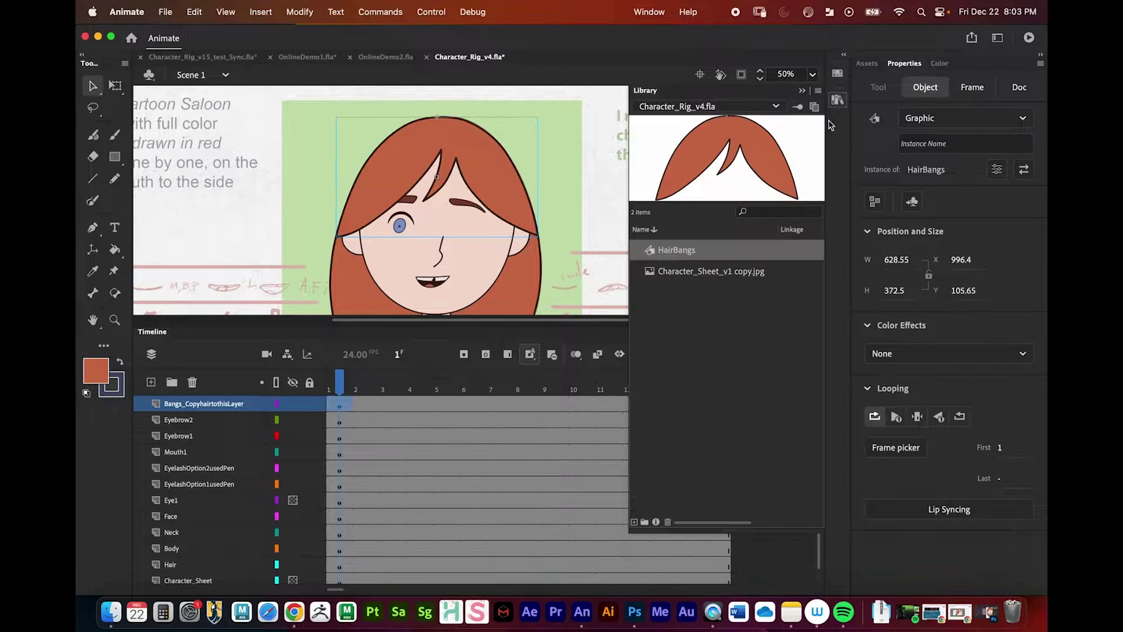
{"action": "left_click", "coordinate": [649, 255]}
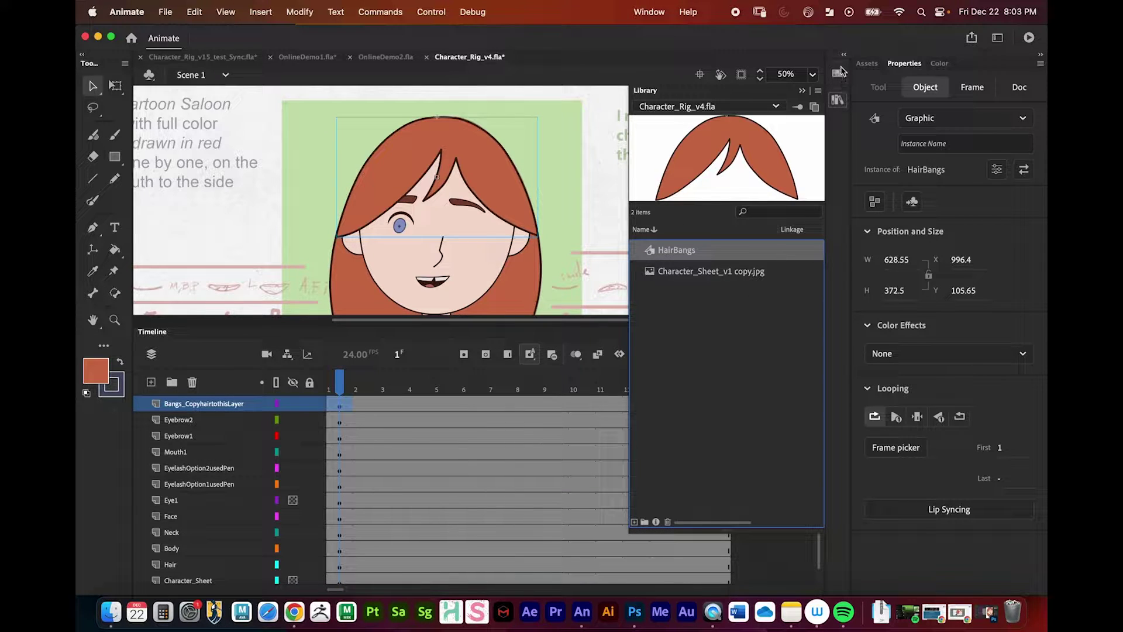
{"action": "left_click", "coordinate": [838, 99]}
Try rotating the HairBangs symbol with Free Transform and moving its transformation point, and restore both
{"action": "left_click", "coordinate": [116, 85]}
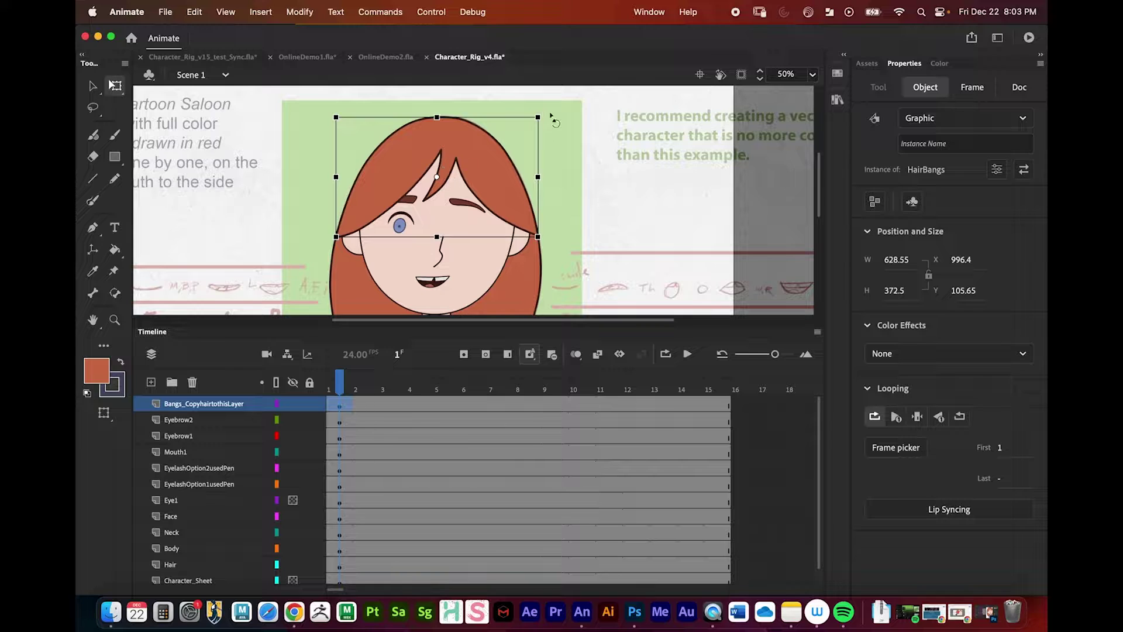
{"action": "left_click_drag", "start_coordinate": [549, 114], "coordinate": [550, 193]}
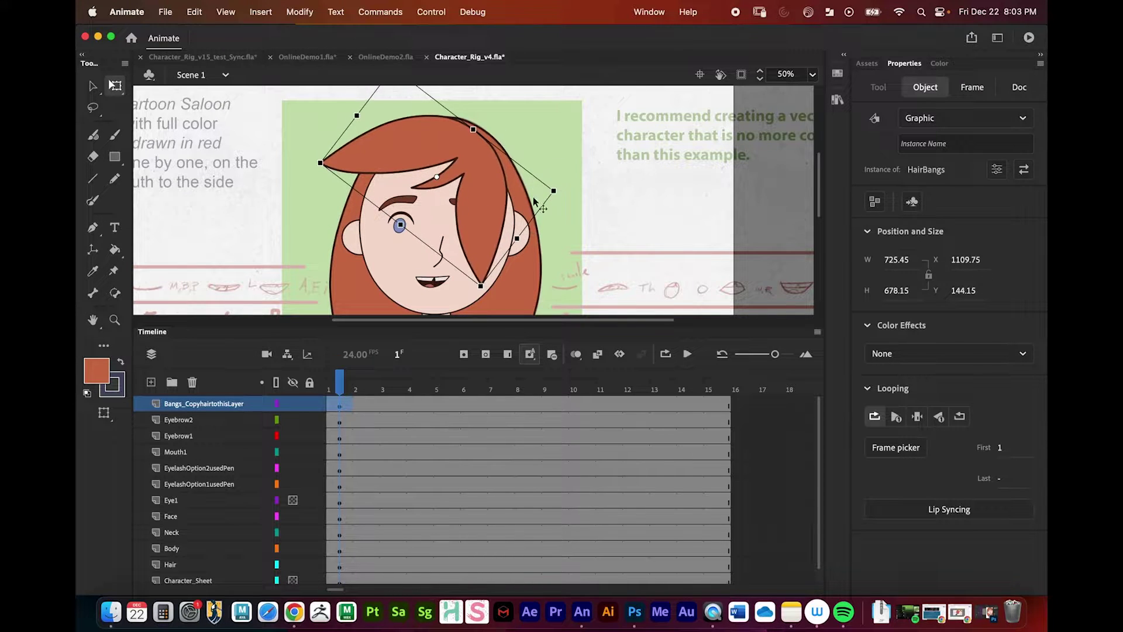
{"action": "key", "text": "super+z"}
{"action": "left_click_drag", "start_coordinate": [439, 175], "coordinate": [554, 168]}
{"action": "key", "text": "super+z"}
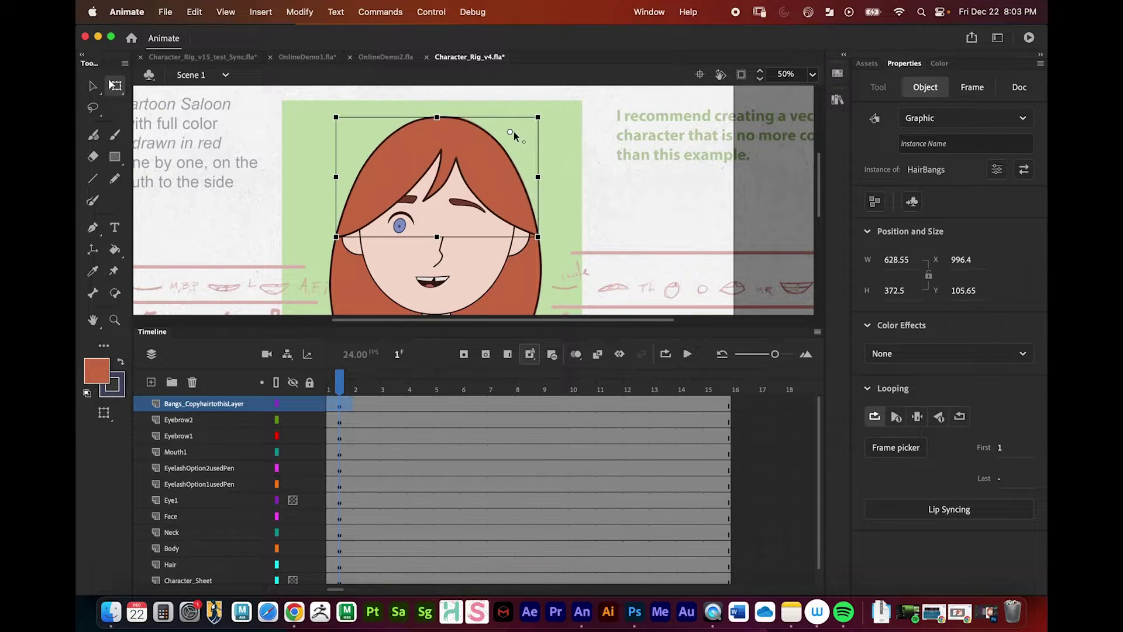
{"action": "left_click_drag", "start_coordinate": [509, 134], "coordinate": [437, 176]}
Go through the Eyebrow2, Eyebrow1 and Mouth1 layers, and hide the Mouth1 layer
{"action": "left_click", "coordinate": [180, 421]}
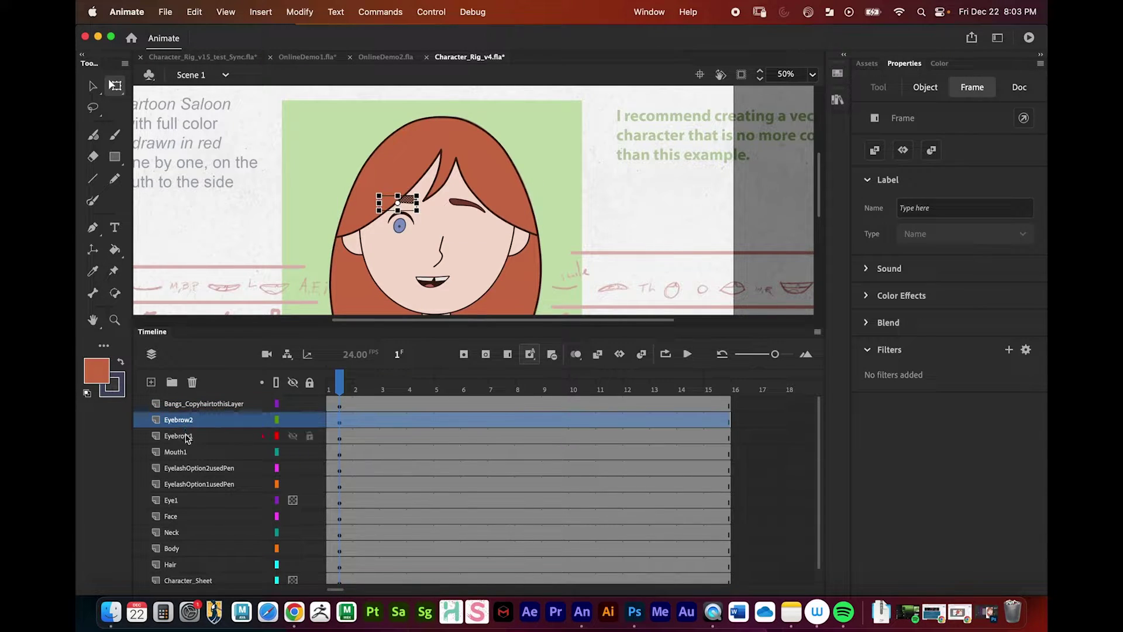
{"action": "left_click", "coordinate": [182, 436]}
{"action": "left_click", "coordinate": [183, 454]}
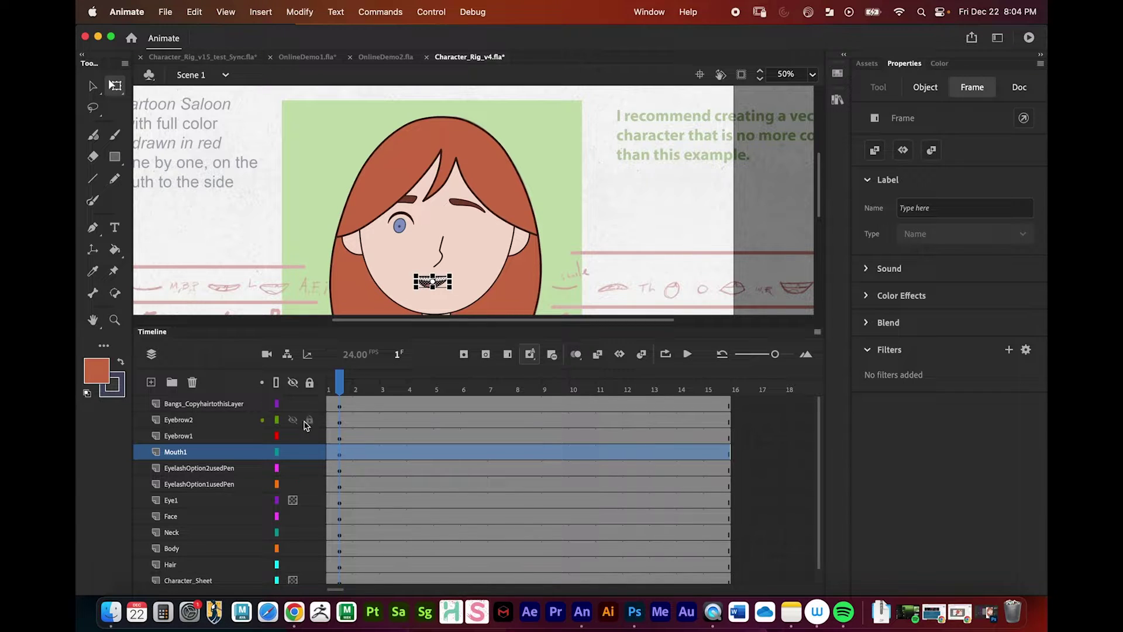
{"action": "left_click", "coordinate": [293, 453]}
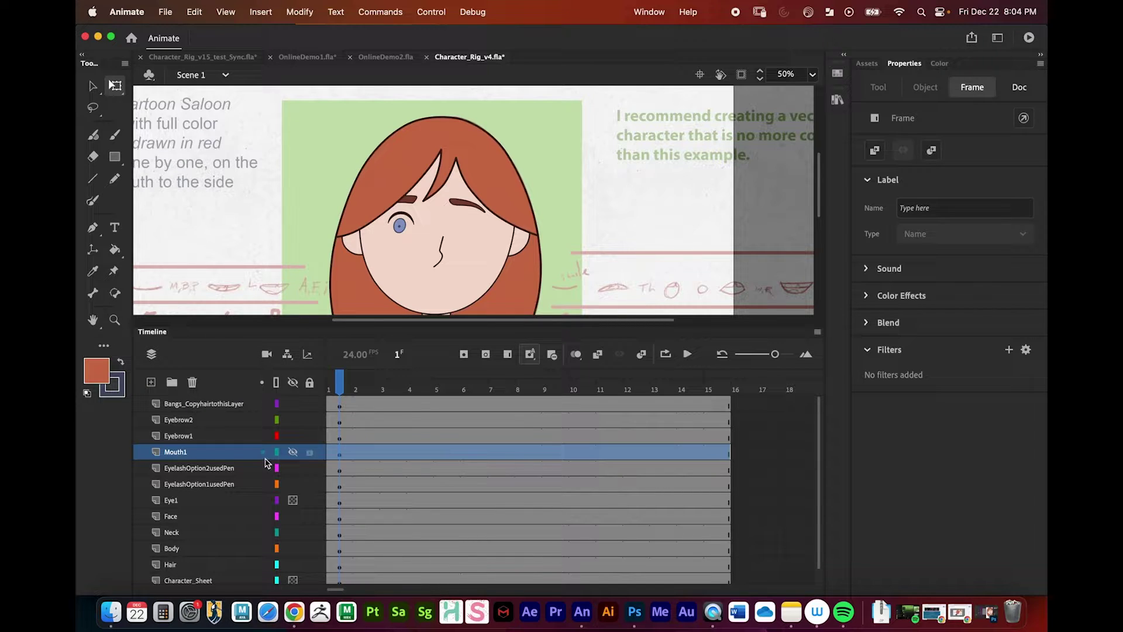
Check the EyelashOption2usedPen layer by toggling its visibility, and delete the EyelashOption1usedPen layer
{"action": "left_click", "coordinate": [293, 470]}
{"action": "left_click", "coordinate": [293, 469]}
{"action": "left_click", "coordinate": [293, 471]}
{"action": "left_click", "coordinate": [293, 470]}
{"action": "left_click", "coordinate": [222, 471]}
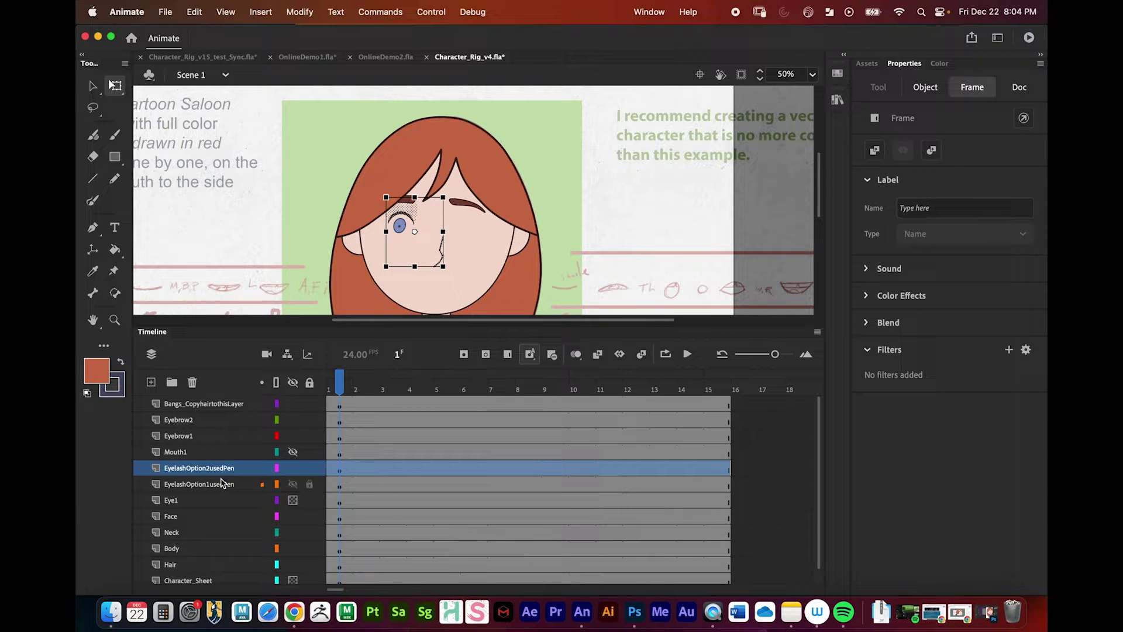
{"action": "left_click", "coordinate": [214, 485]}
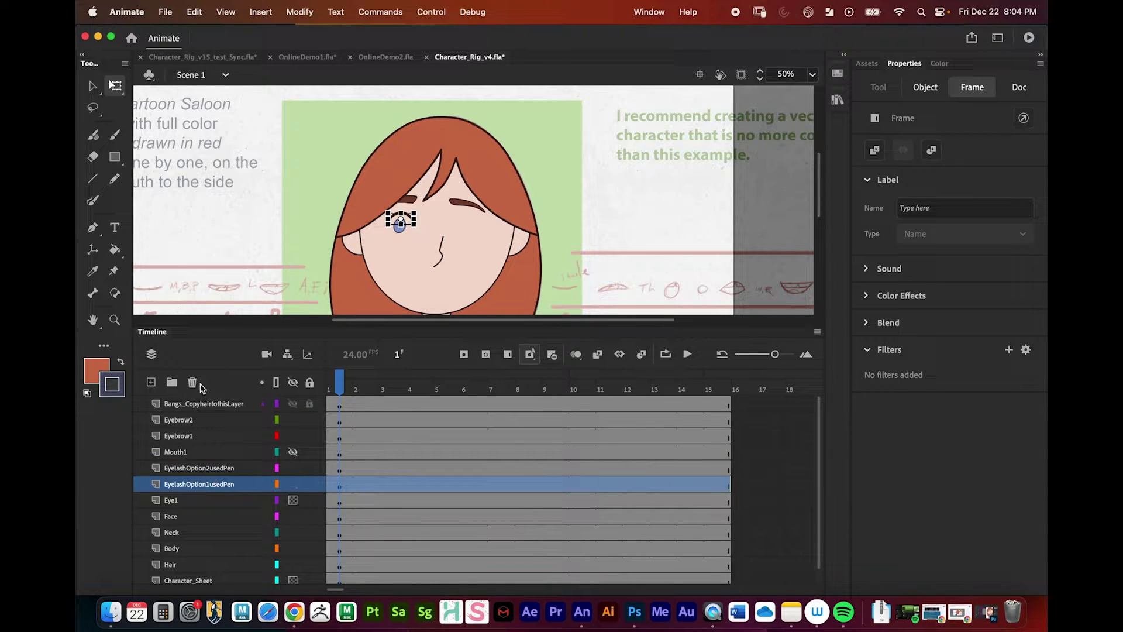
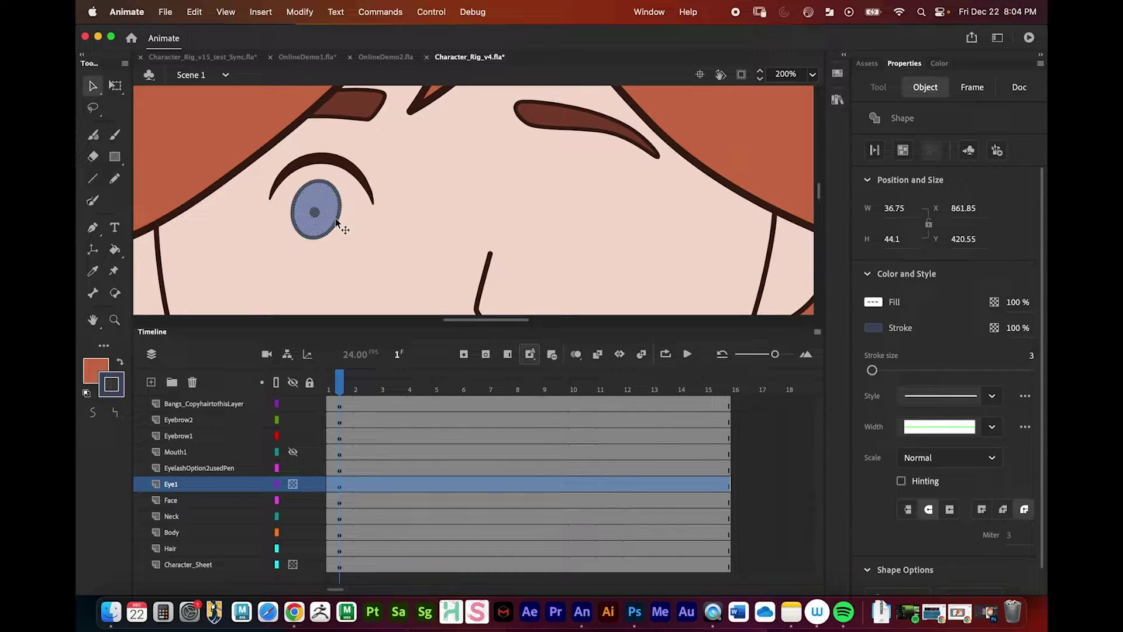
Paste a copy of the blue eye into the Eye1 layer
{"action": "left_click", "coordinate": [174, 503]}
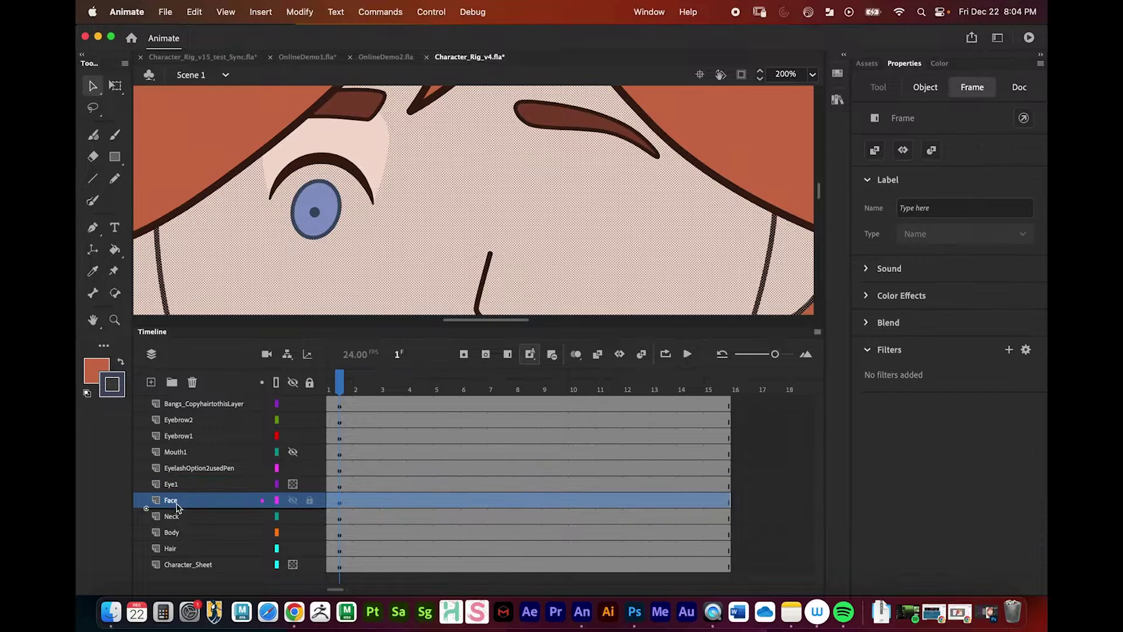
{"action": "left_click", "coordinate": [181, 484]}
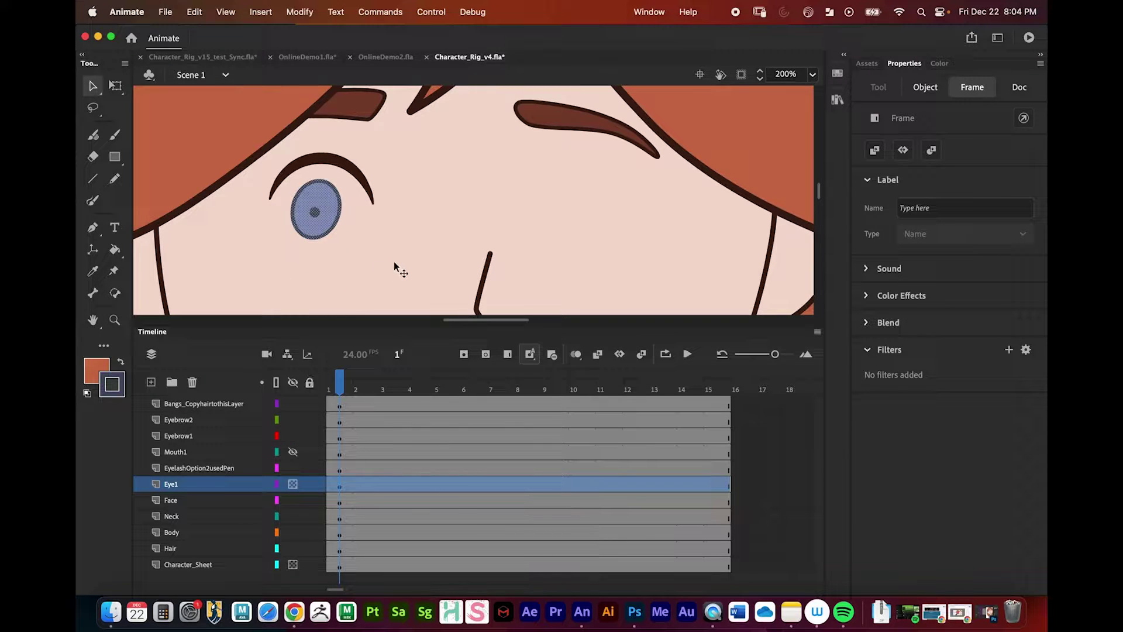
{"action": "key", "text": "super+v"}
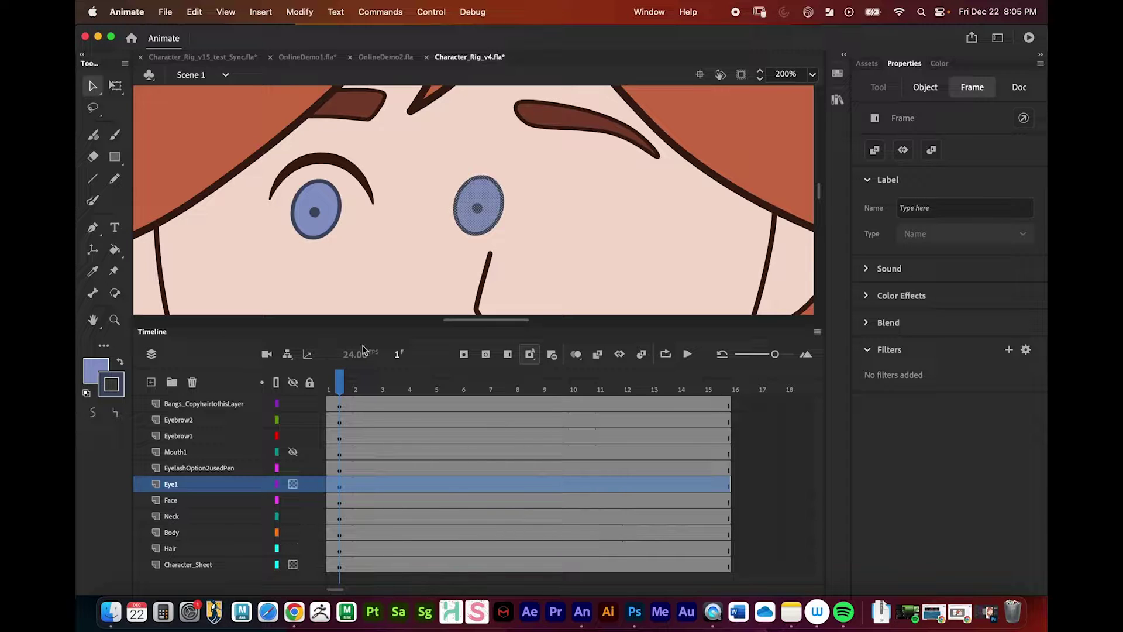
Hide the Face and Hair layers and move the pasted eye over the second eye of the reference drawing
{"action": "scroll", "coordinate": [334, 518], "scroll_direction": "right", "scroll_amount": 2}
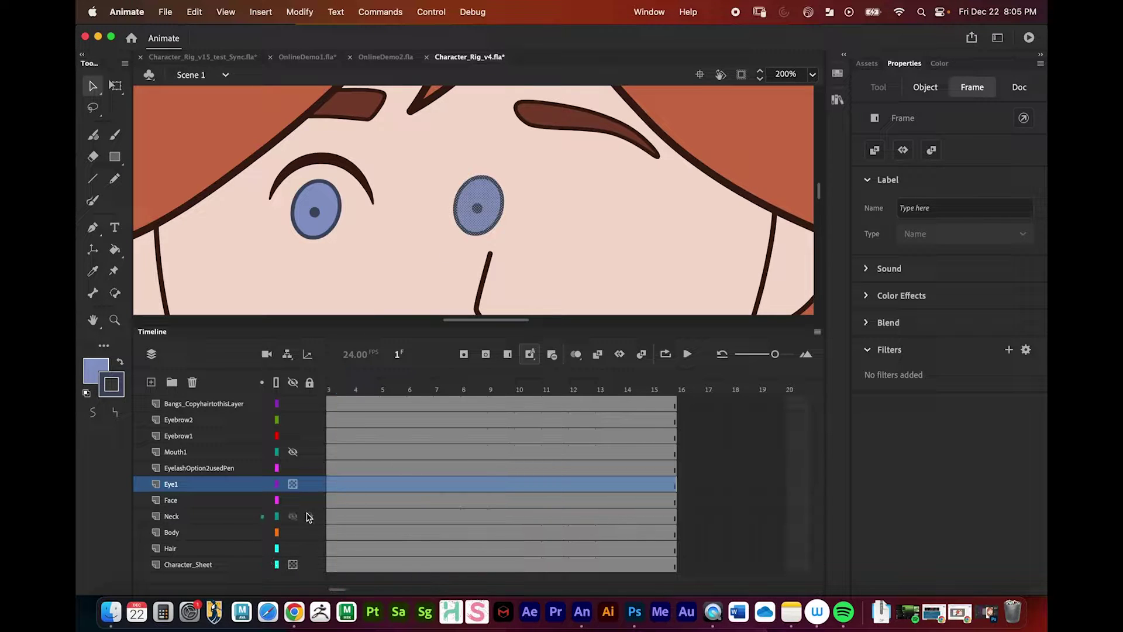
{"action": "left_click", "coordinate": [292, 501]}
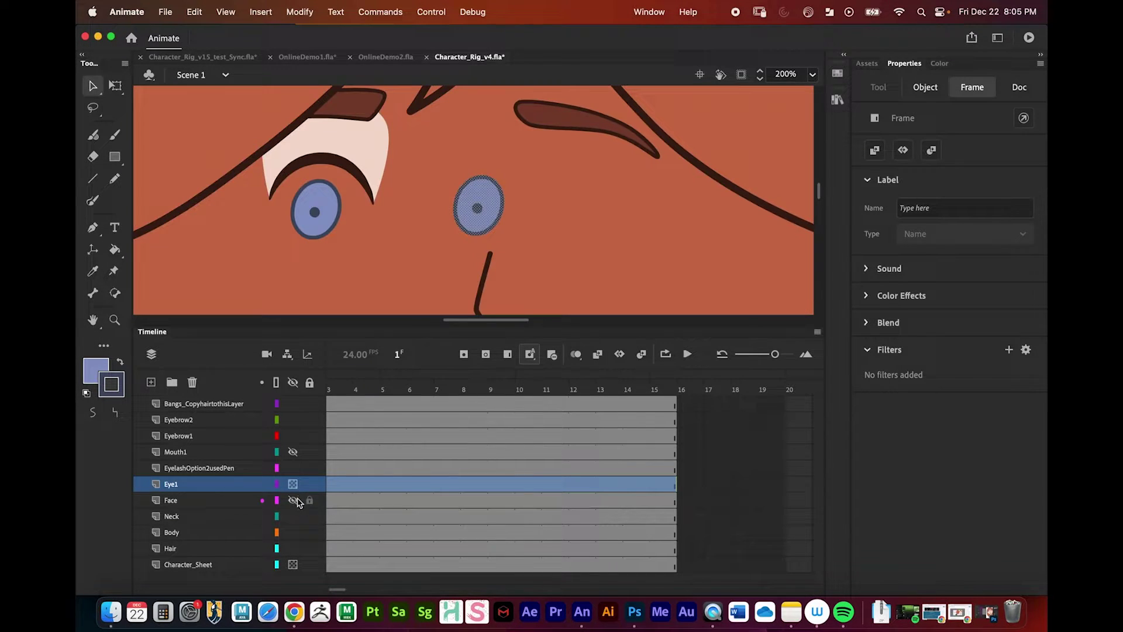
{"action": "left_click", "coordinate": [292, 548]}
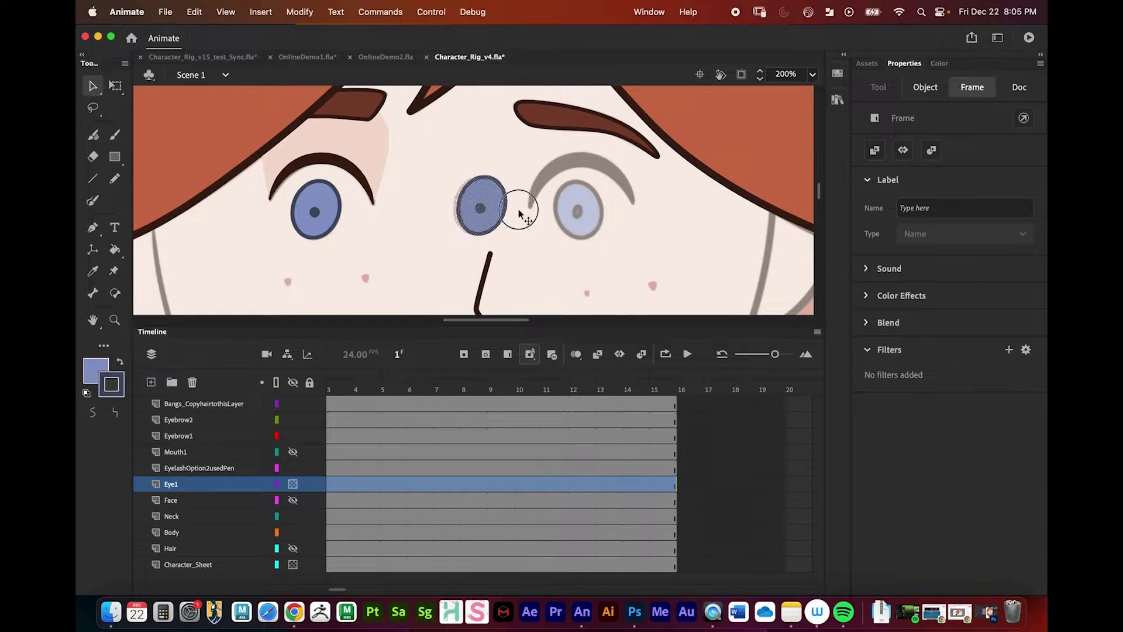
{"action": "left_click_drag", "start_coordinate": [500, 207], "coordinate": [614, 208]}
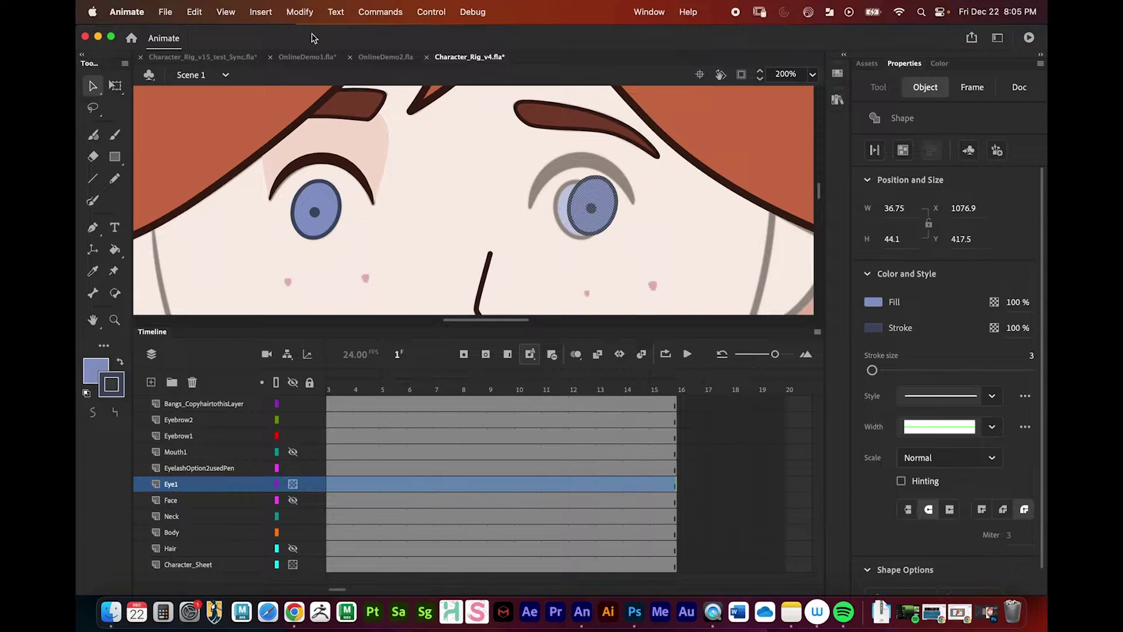
Flip the pasted eye horizontally and align it with the reference drawing's iris
{"action": "left_click", "coordinate": [284, 13]}
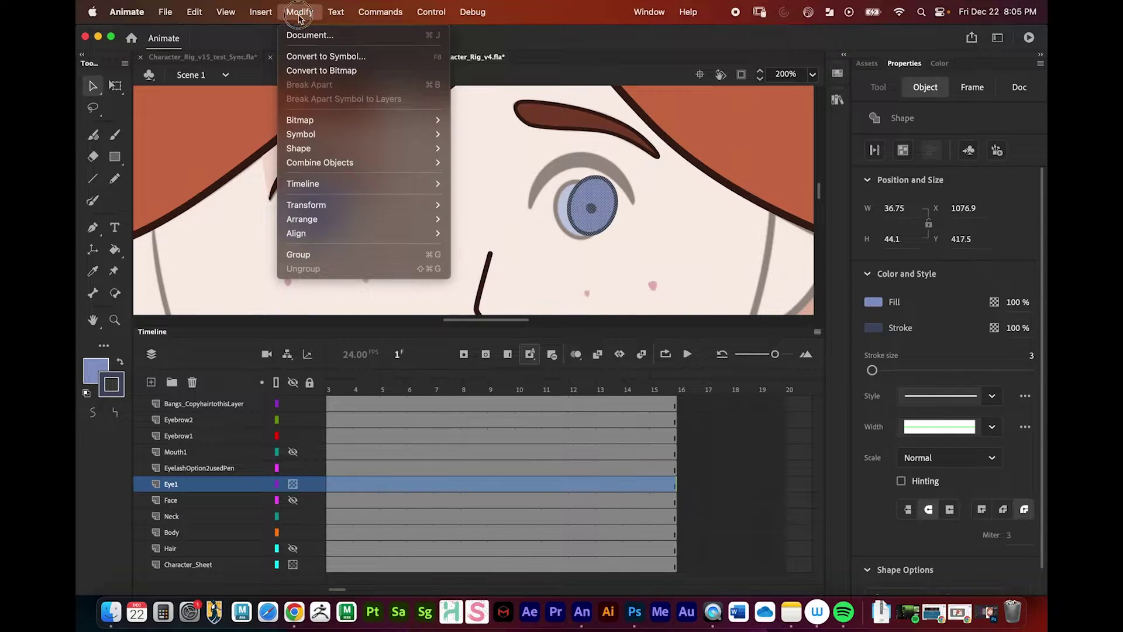
{"action": "left_click", "coordinate": [313, 206]}
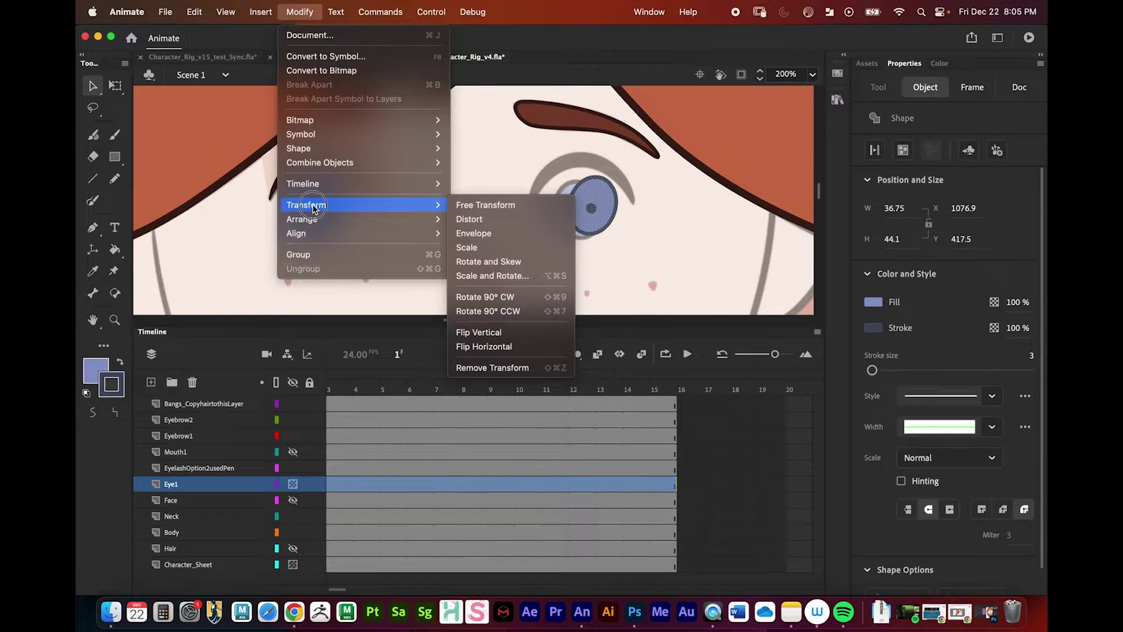
{"action": "left_click", "coordinate": [523, 346]}
{"action": "left_click_drag", "start_coordinate": [603, 197], "coordinate": [584, 205]}
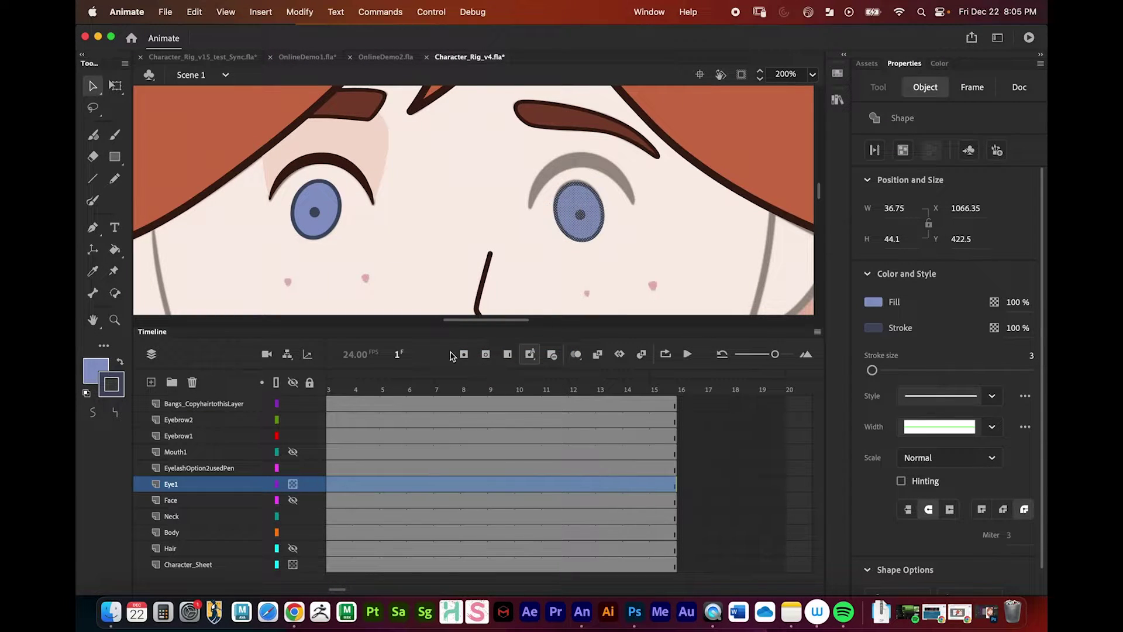
Convert both blue eyes on the Eye1 layer into a graphic symbol named EYES
{"action": "scroll", "coordinate": [345, 492], "scroll_direction": "left", "scroll_amount": 2}
{"action": "left_click", "coordinate": [339, 485]}
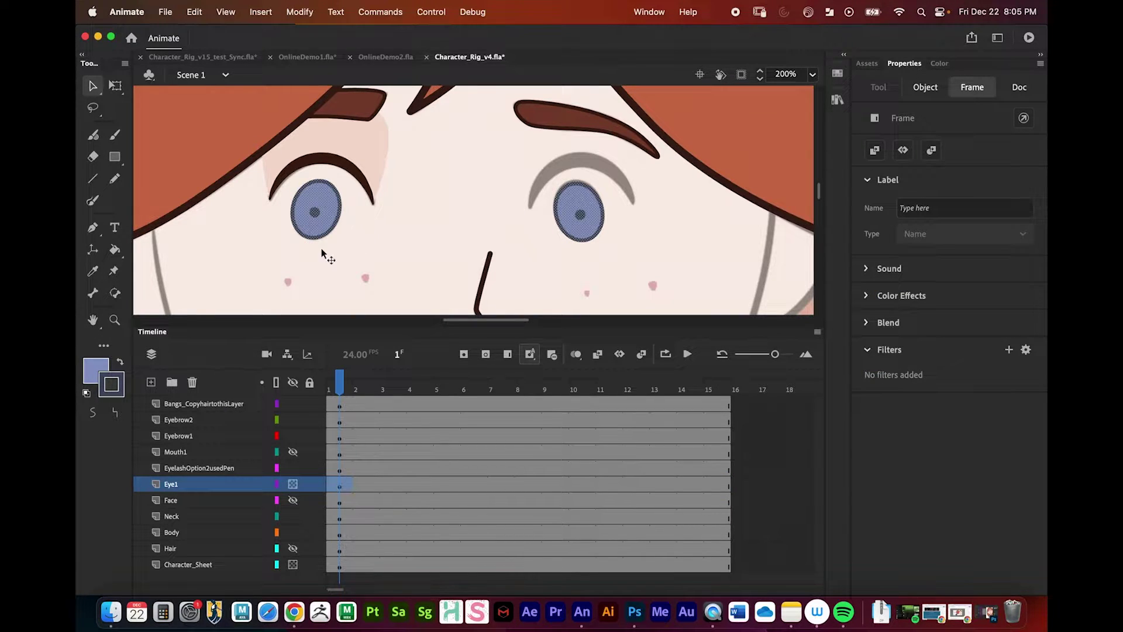
{"action": "right_click", "coordinate": [575, 203]}
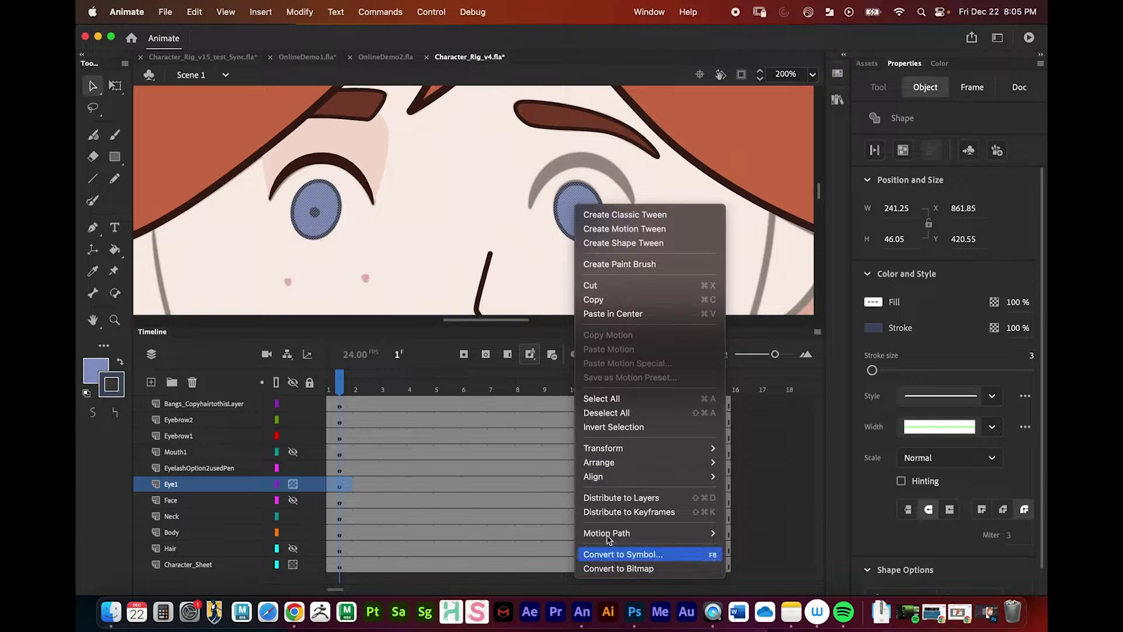
{"action": "left_click", "coordinate": [611, 554]}
{"action": "type", "text": "EYES"}
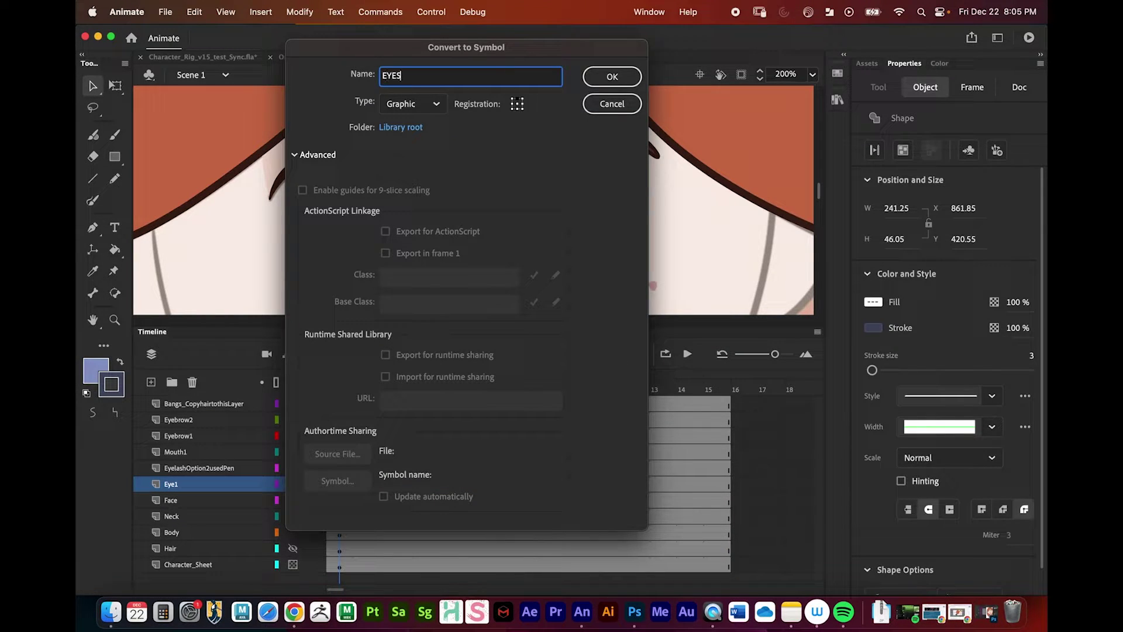
{"action": "key", "text": "Return"}
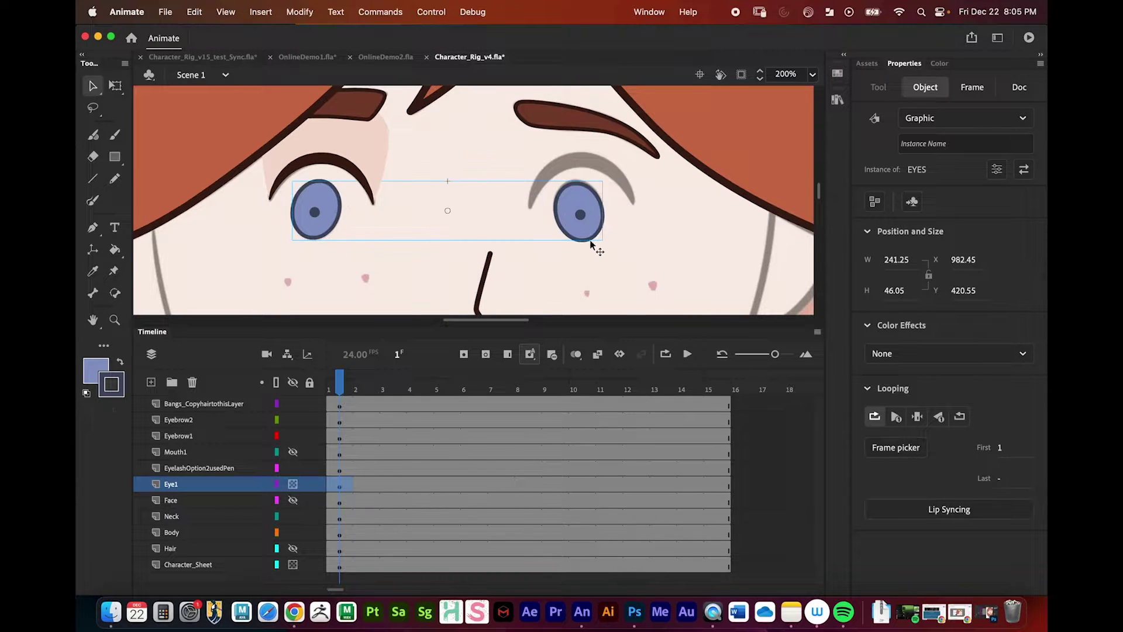
Test-move the EYES symbol on the face, undo the move, and check the symbol in the library
{"action": "left_click_drag", "start_coordinate": [585, 206], "coordinate": [592, 188]}
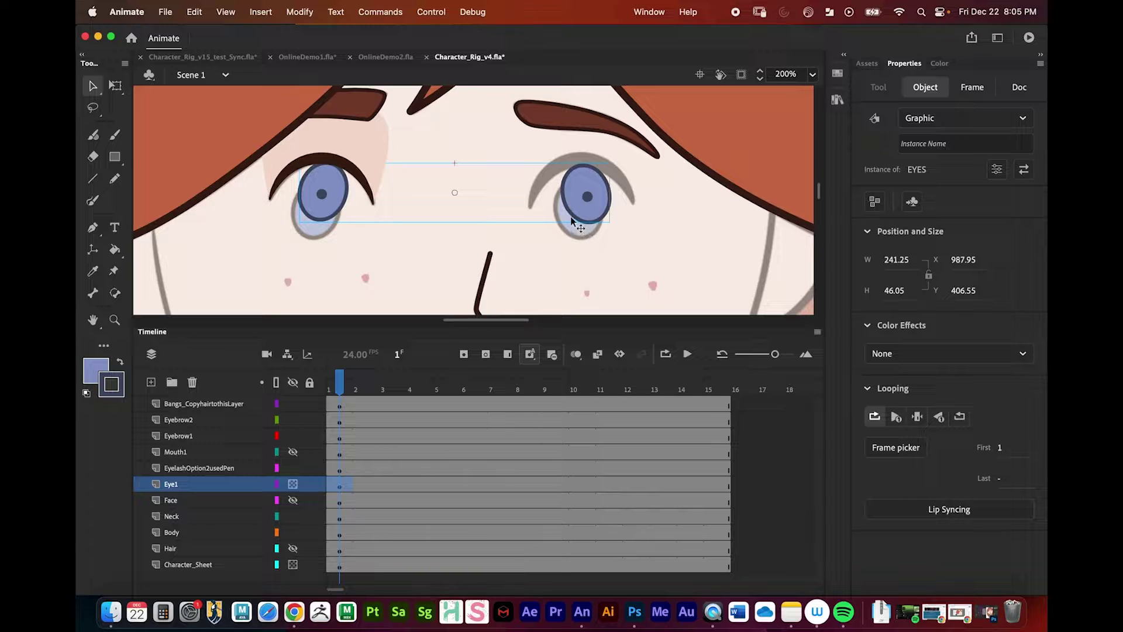
{"action": "key", "text": "super+z"}
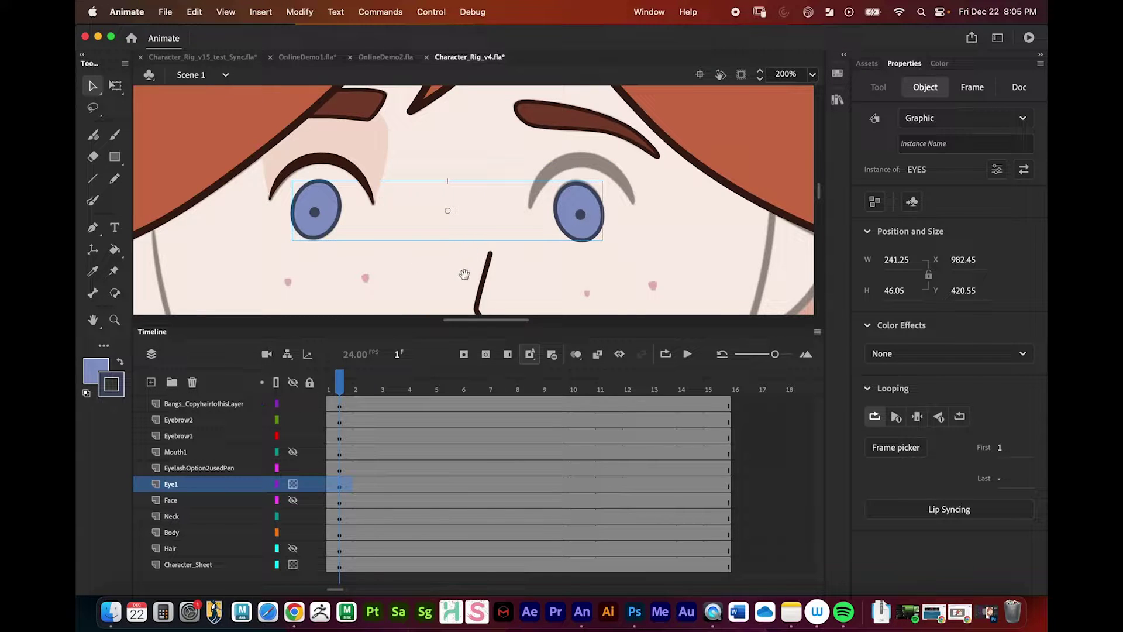
{"action": "left_click_drag", "start_coordinate": [464, 275], "coordinate": [436, 190]}
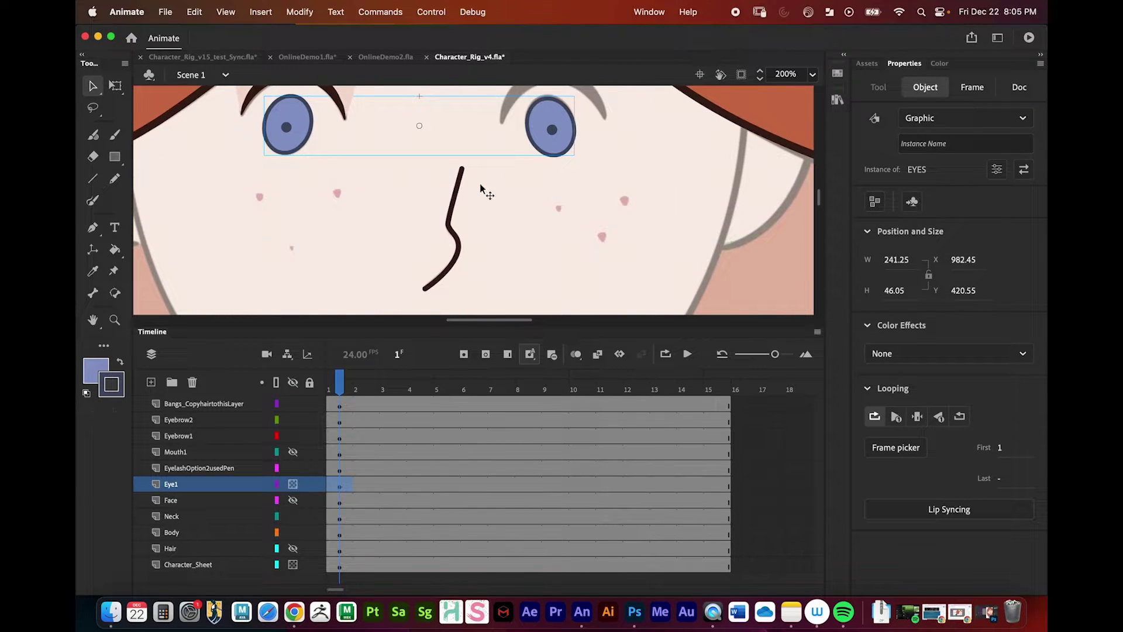
{"action": "left_click", "coordinate": [838, 101]}
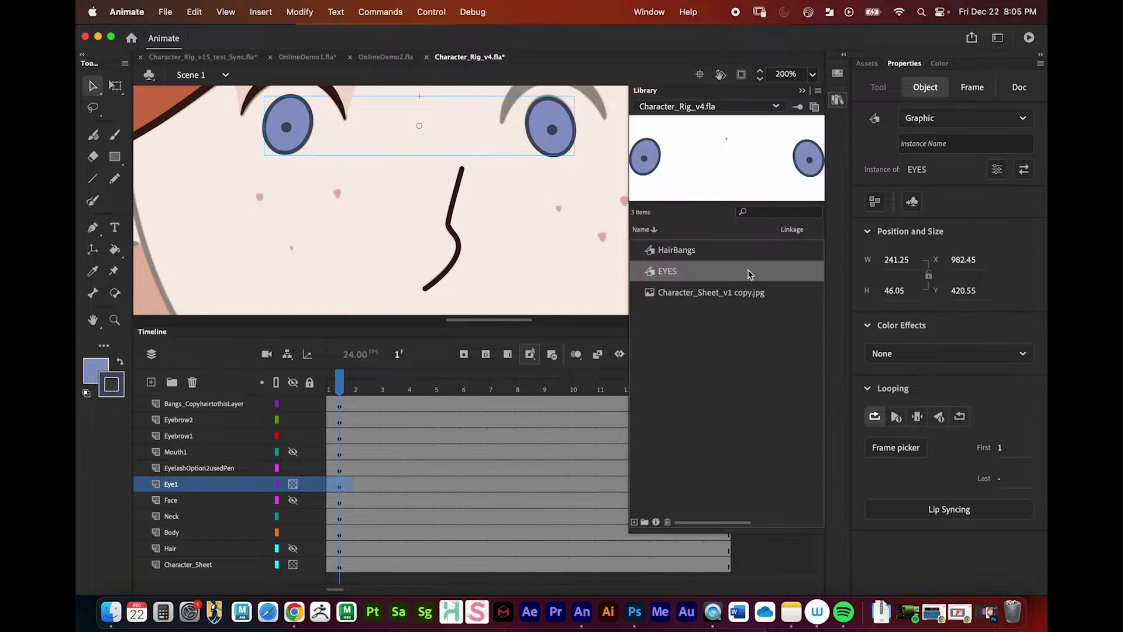
{"action": "left_click", "coordinate": [839, 101]}
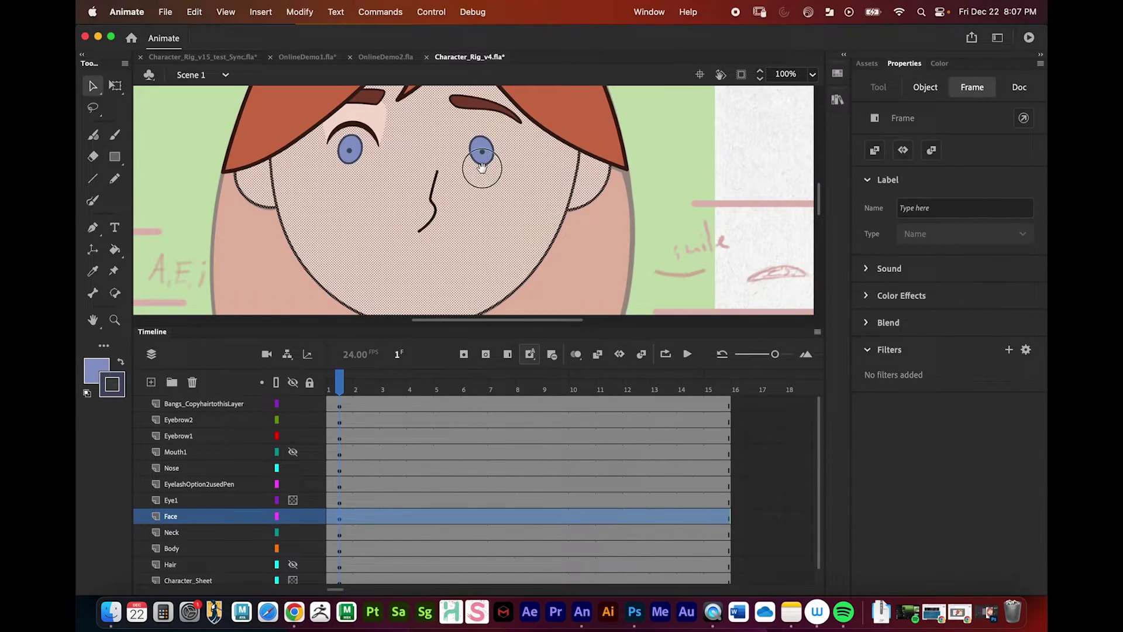
Try shortening the face shape together with its ears using Free Transform, and undo the change
{"action": "left_click", "coordinate": [482, 168]}
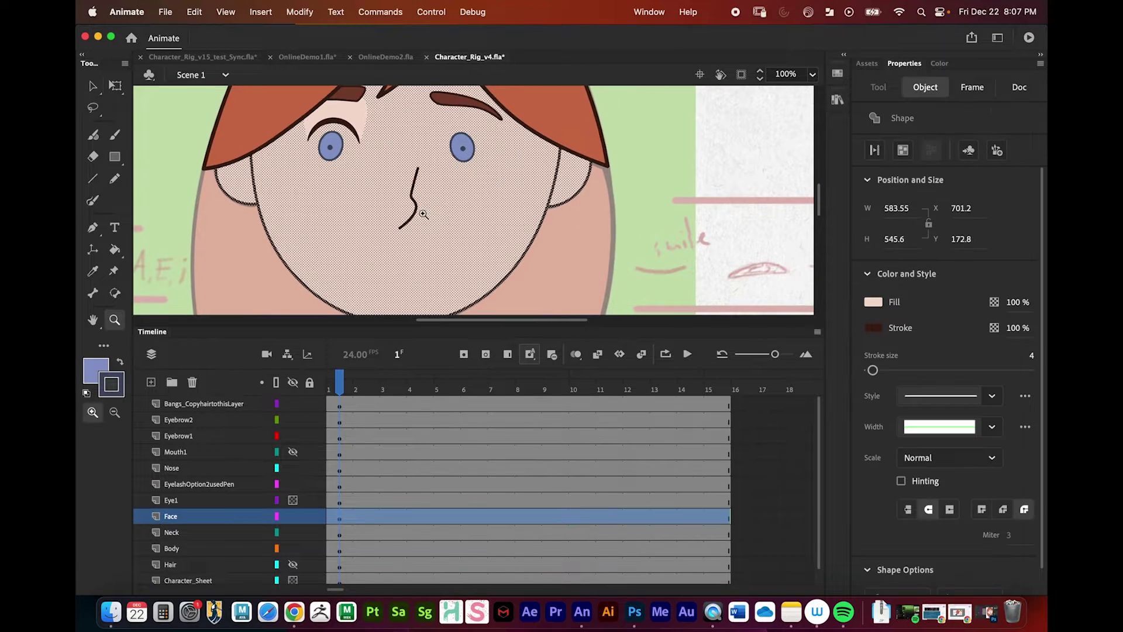
{"action": "key", "text": "z"}
{"action": "left_click", "coordinate": [497, 221], "text": "alt"}
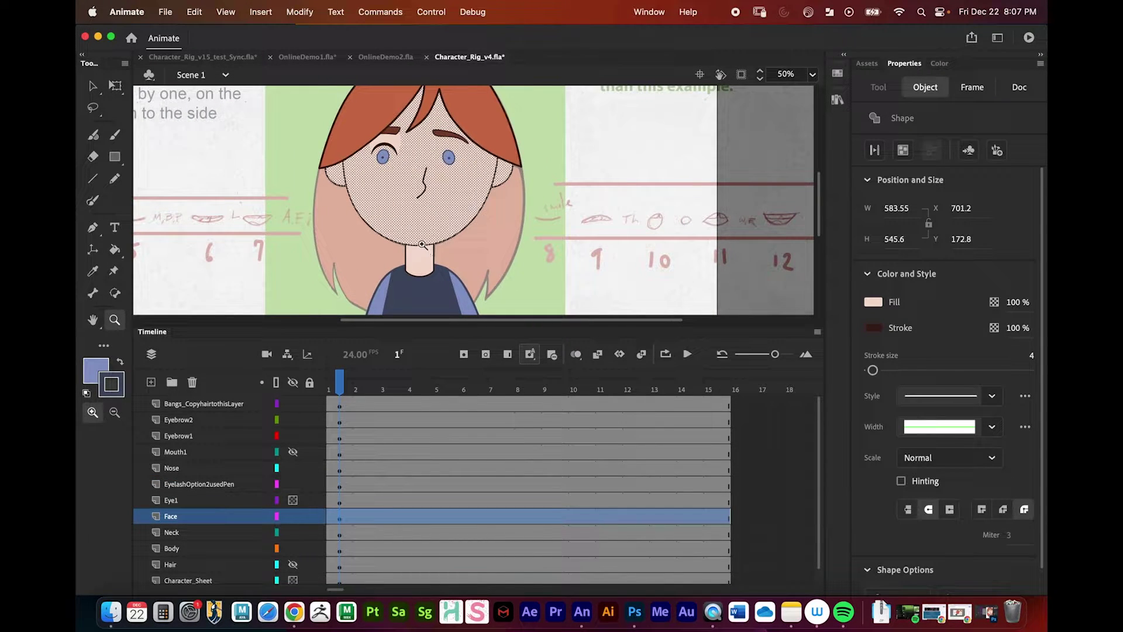
{"action": "key", "text": "q"}
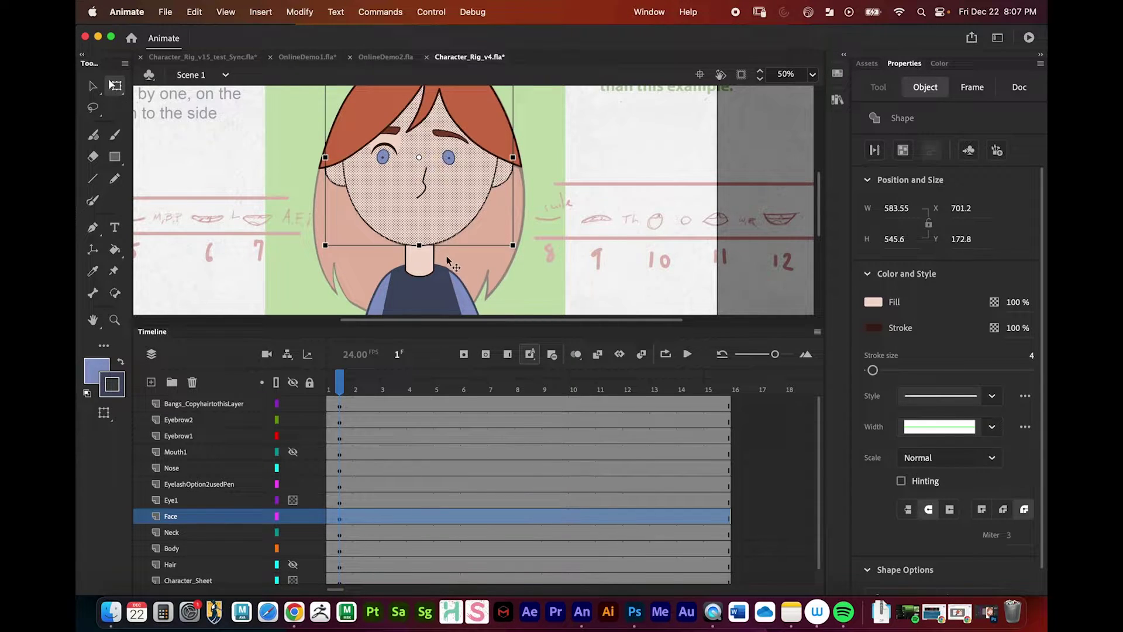
{"action": "mouse_move", "coordinate": [419, 245]}
{"action": "left_mouse_down"}
{"action": "mouse_move", "coordinate": [420, 285]}
{"action": "mouse_move", "coordinate": [419, 223]}
{"action": "mouse_move", "coordinate": [419, 237]}
{"action": "left_mouse_up"}
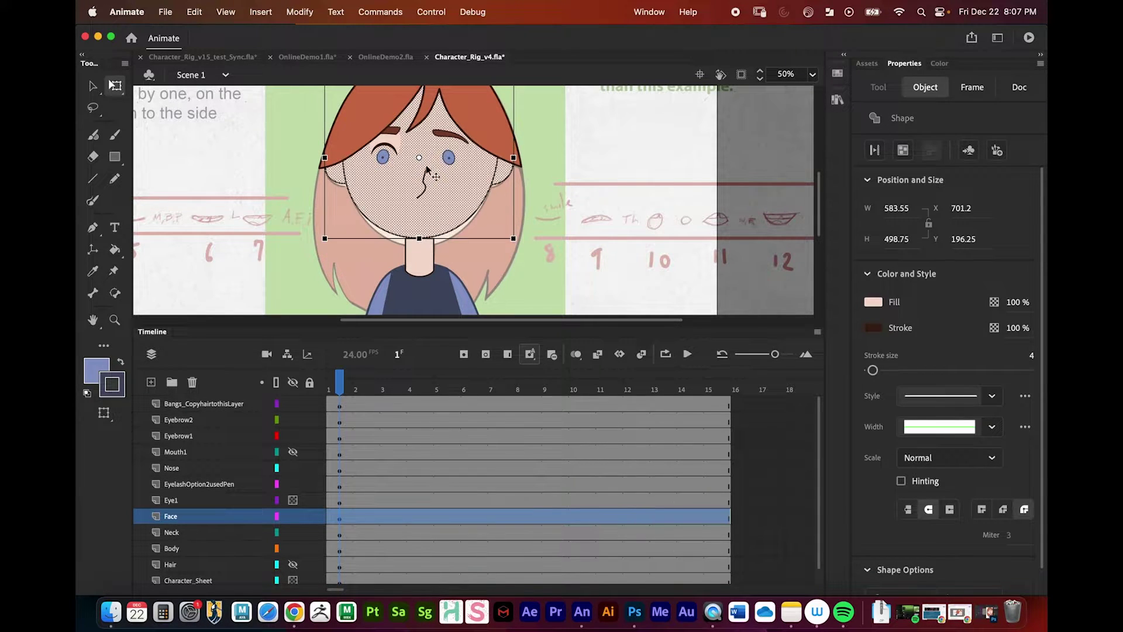
{"action": "key", "text": "super+z"}
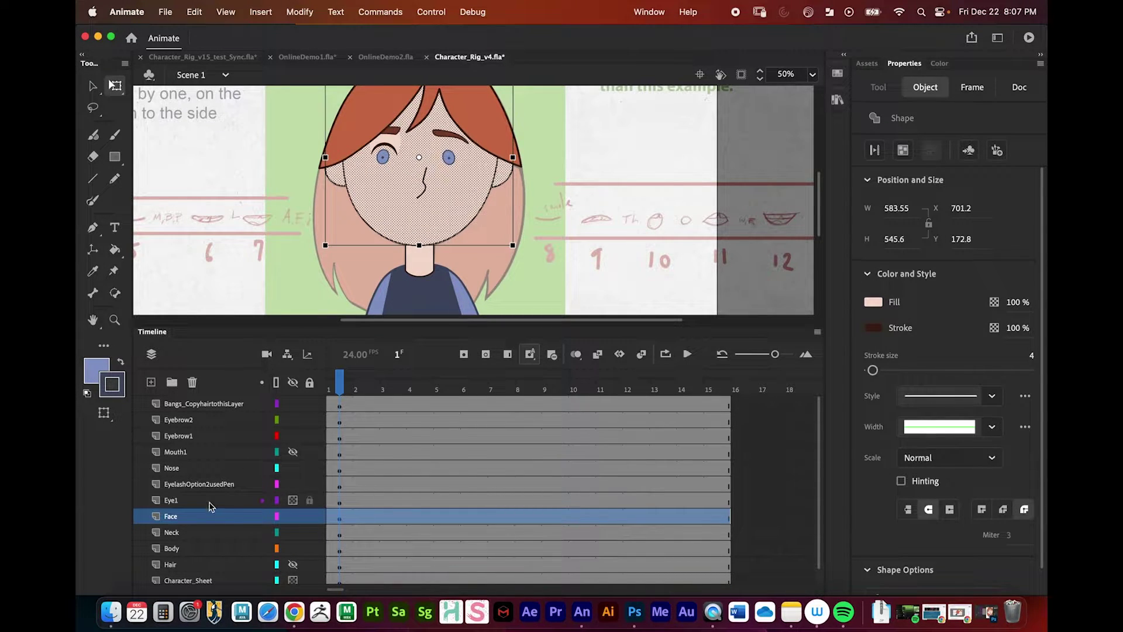
Add a layer directly above the Face layer and name it Ears
{"action": "left_click", "coordinate": [151, 382]}
{"action": "double_click", "coordinate": [174, 516]}
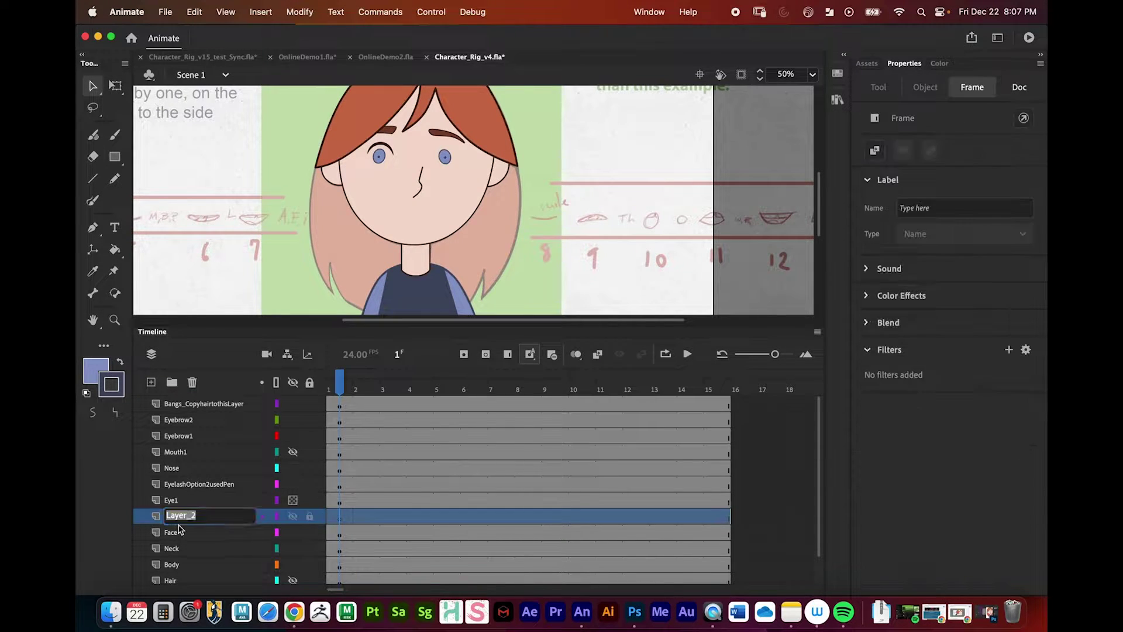
{"action": "type", "text": "Ears"}
{"action": "key", "text": "Return"}
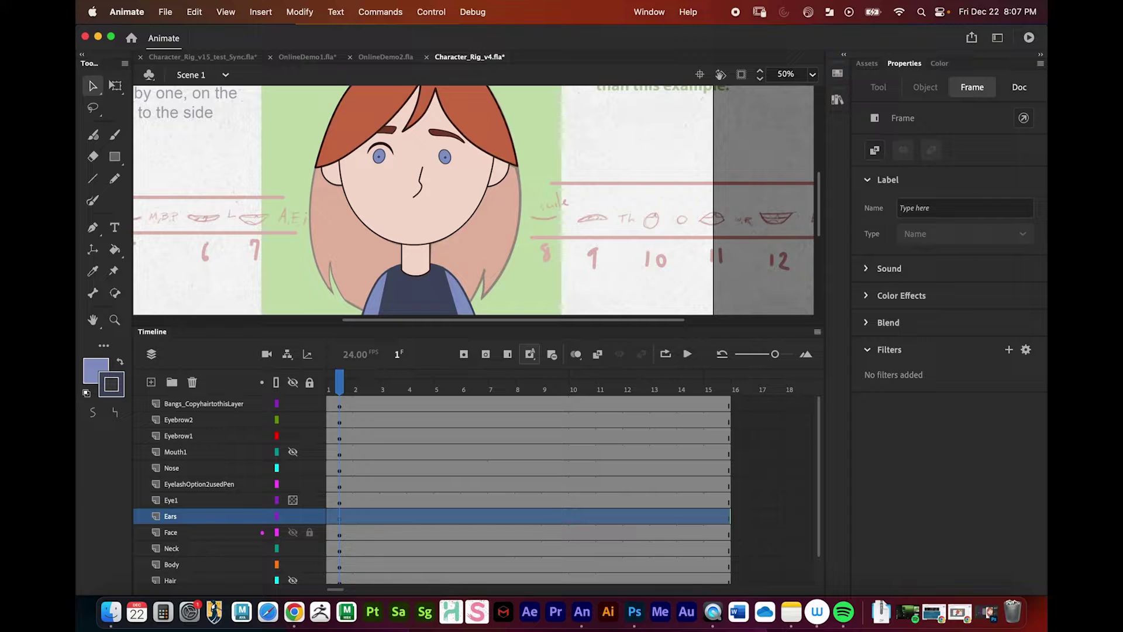
Cut both ear shapes, including their outlines, out of the Face layer
{"action": "left_click", "coordinate": [340, 535]}
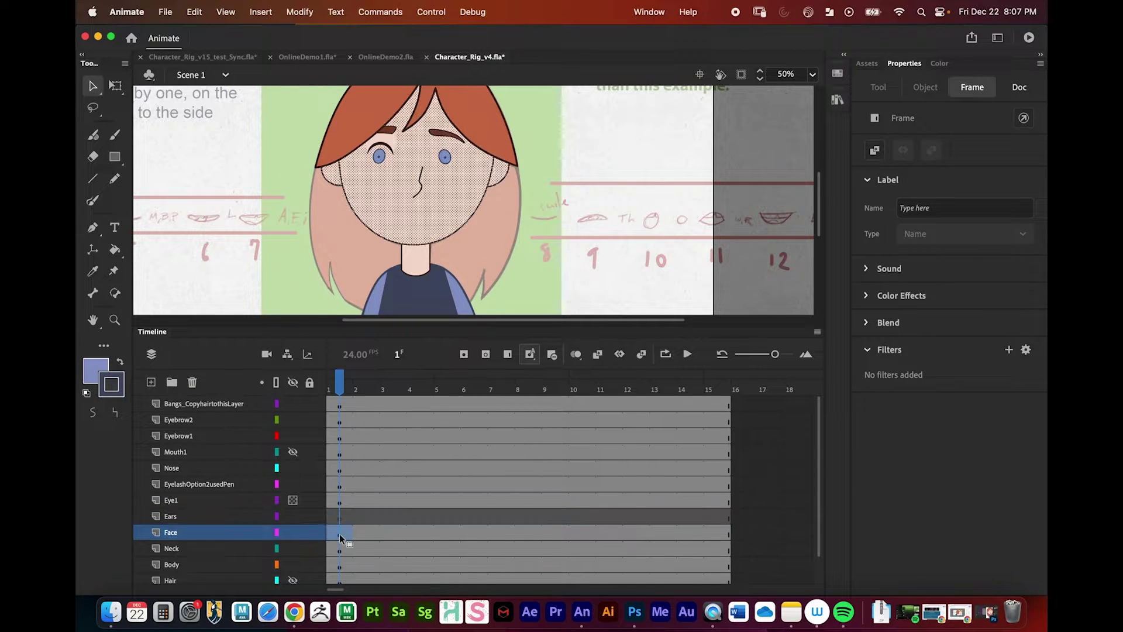
{"action": "left_click", "coordinate": [293, 183]}
{"action": "left_click", "coordinate": [334, 181]}
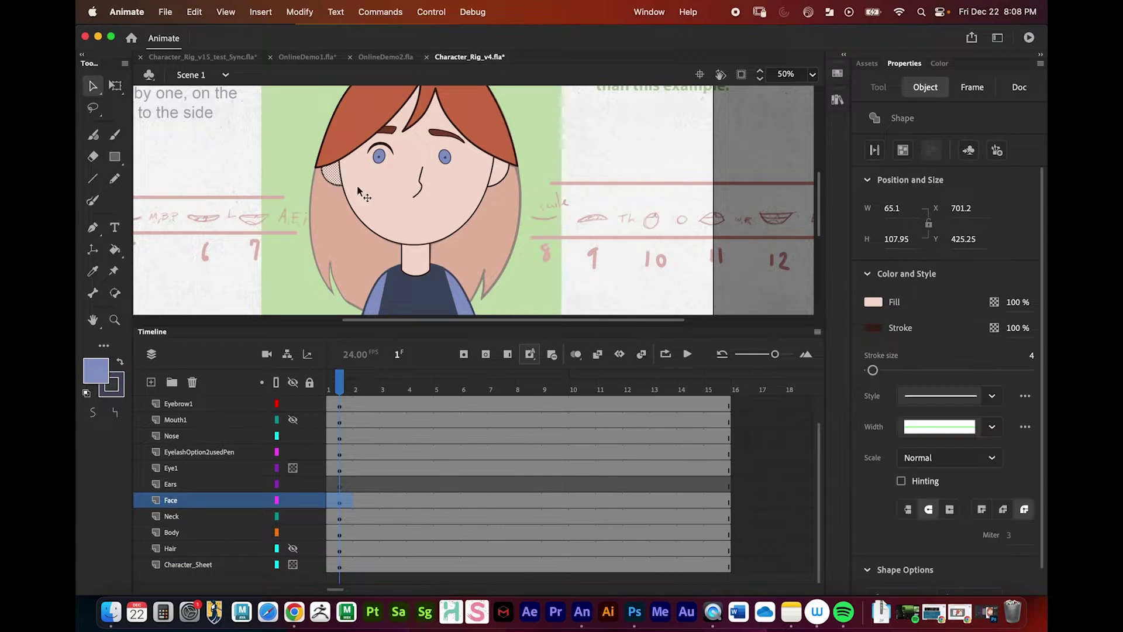
{"action": "key", "text": "super+equal"}
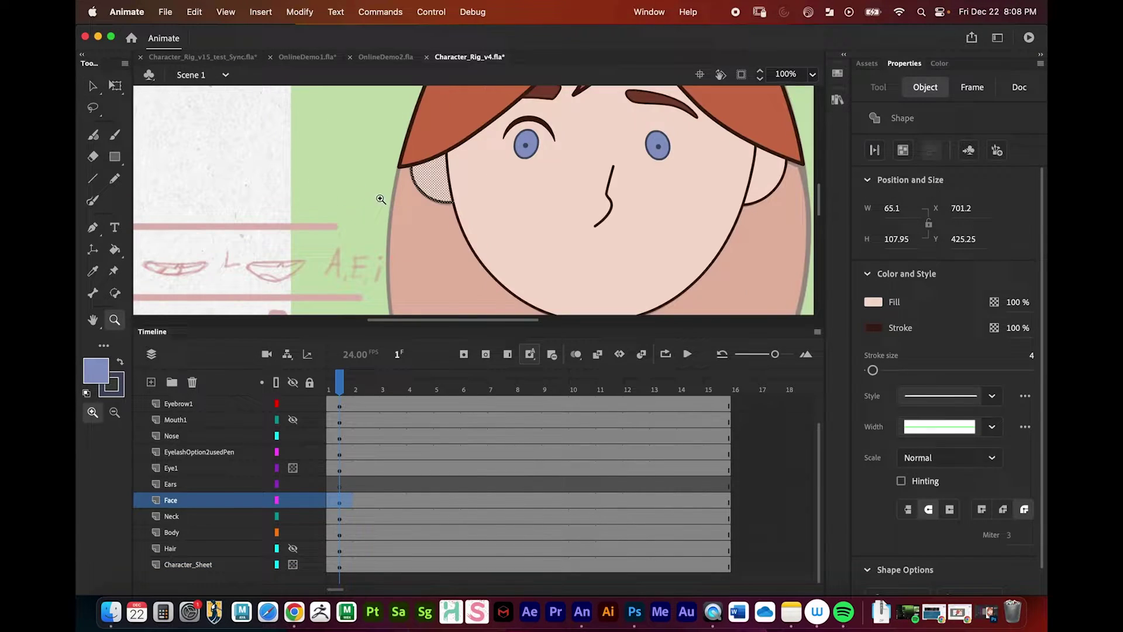
{"action": "scroll", "coordinate": [526, 193], "scroll_direction": "right", "scroll_amount": 3}
{"action": "left_click", "coordinate": [615, 185], "text": "shift"}
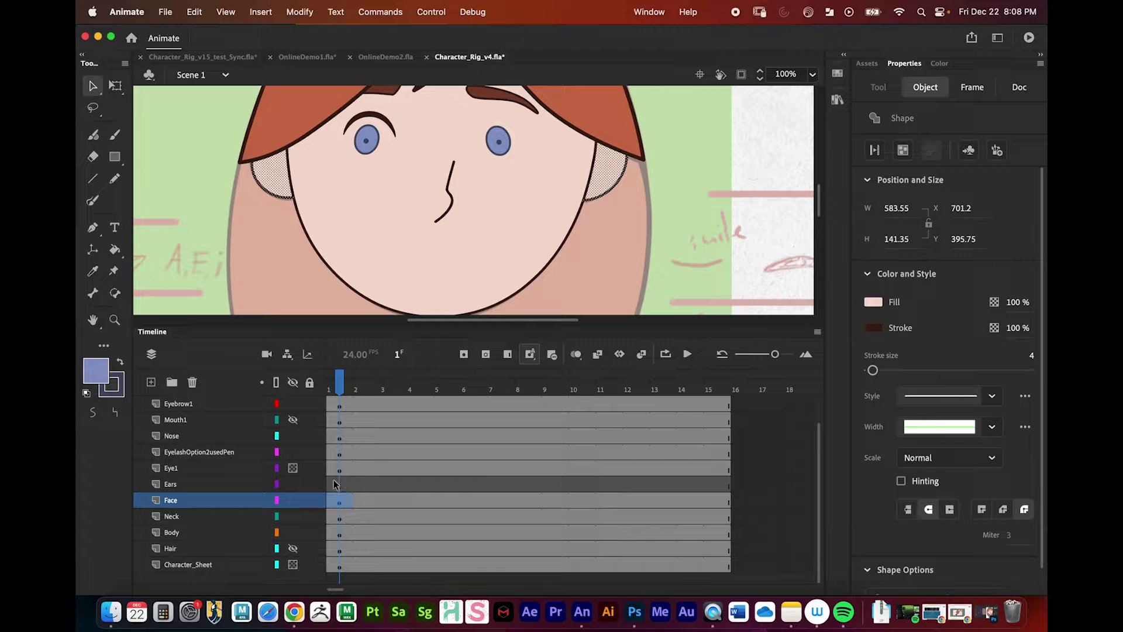
{"action": "key", "text": "Escape"}
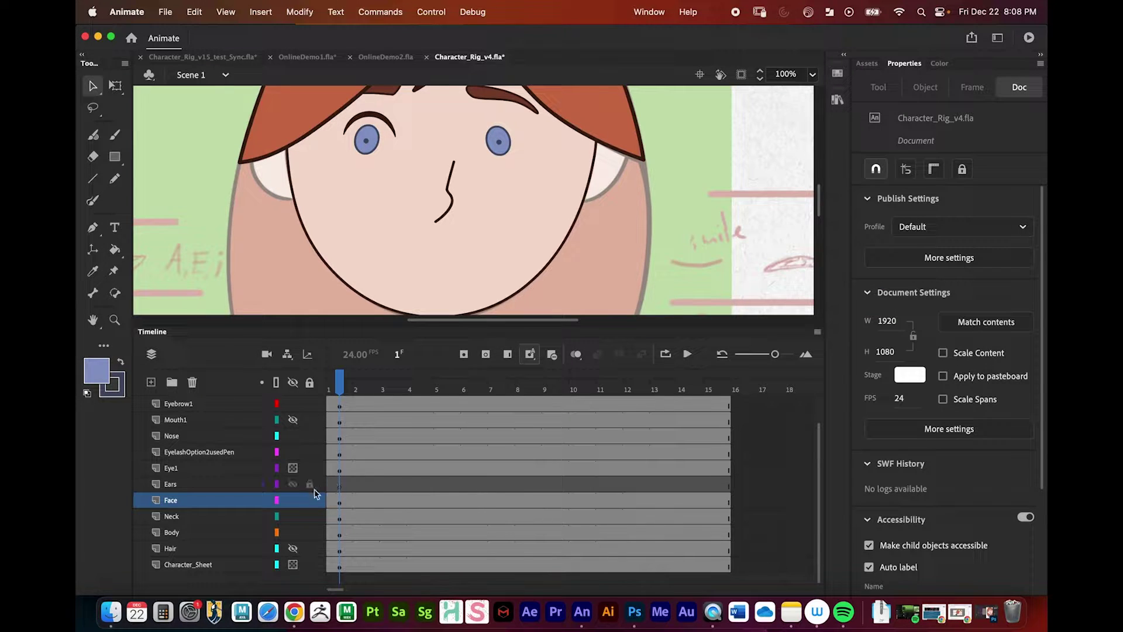
Paste the ears in place on the first frame of the Ears layer and move that layer below Face
{"action": "left_click", "coordinate": [339, 485]}
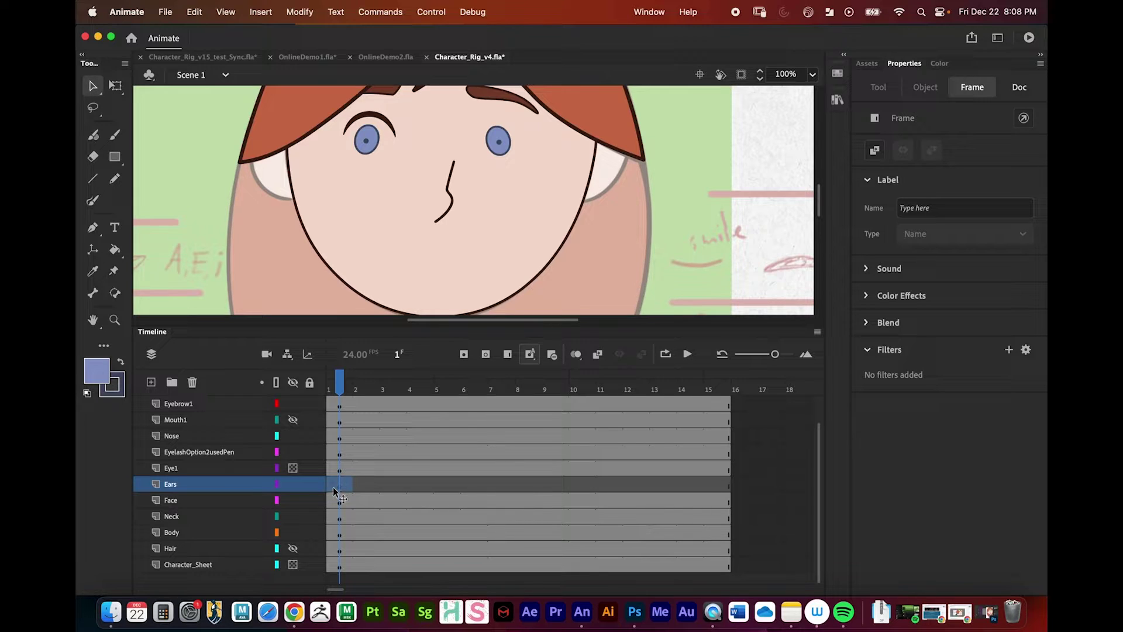
{"action": "left_click", "coordinate": [332, 482]}
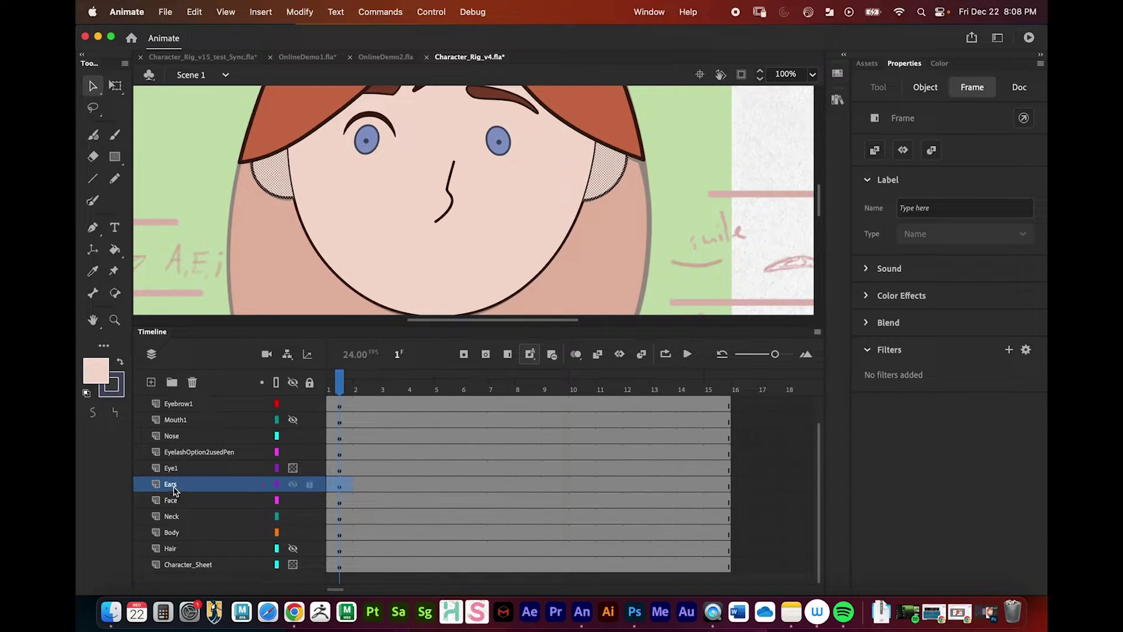
{"action": "left_click_drag", "start_coordinate": [171, 487], "coordinate": [172, 507]}
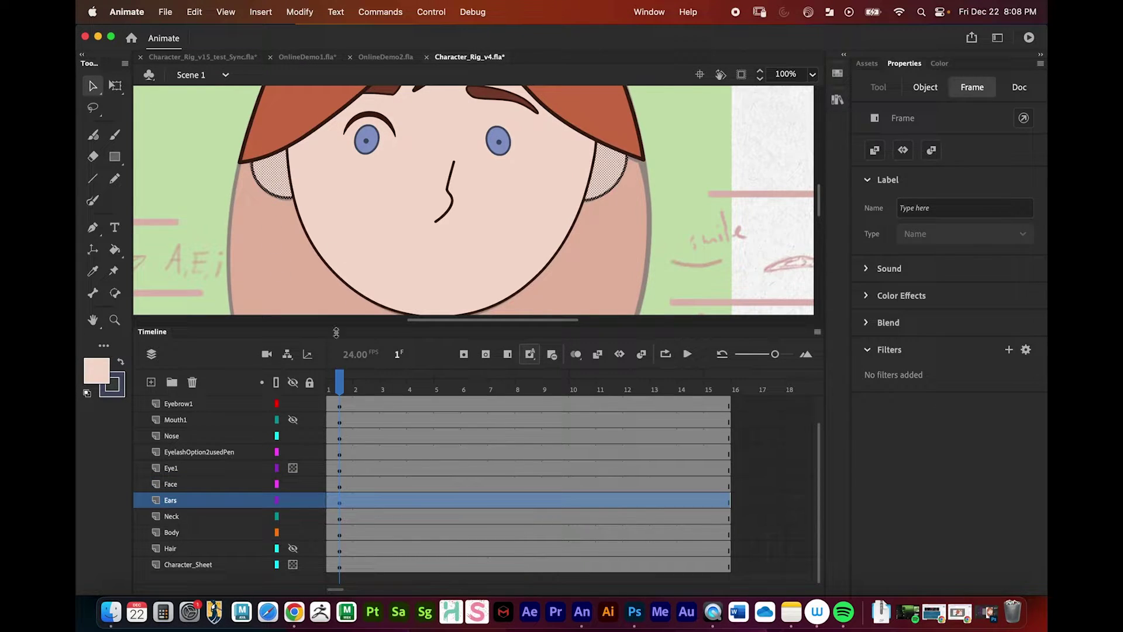
Convert the artwork on the Face layer into a graphic symbol named face
{"action": "left_click", "coordinate": [196, 486]}
{"action": "left_click_drag", "start_coordinate": [456, 191], "coordinate": [424, 203]}
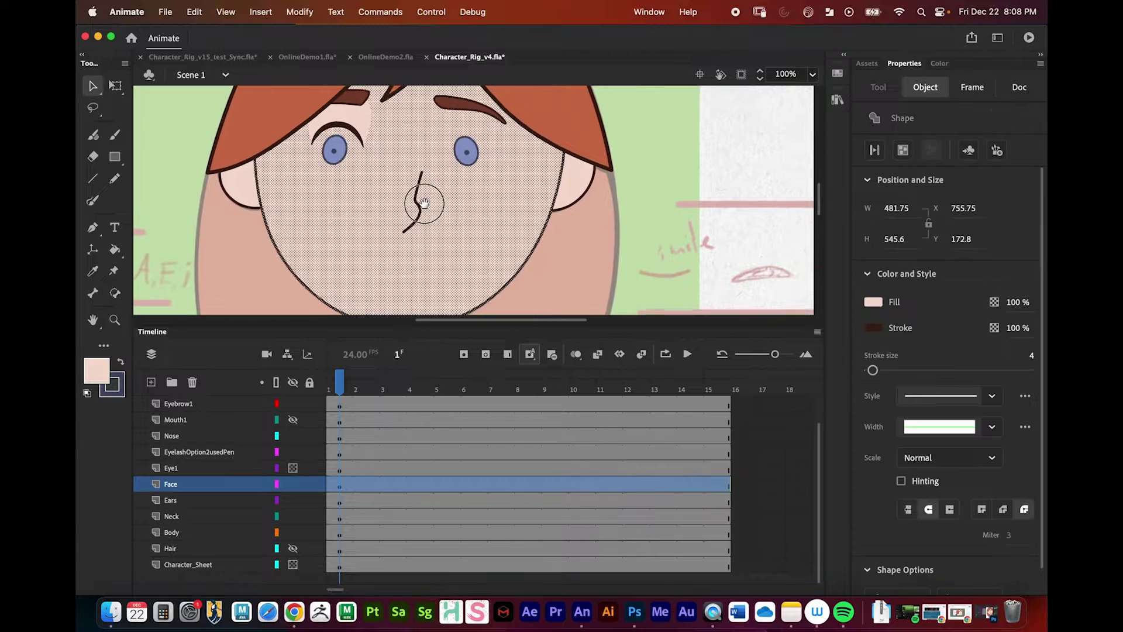
{"action": "key", "text": "z"}
{"action": "left_click", "coordinate": [437, 209], "text": "alt"}
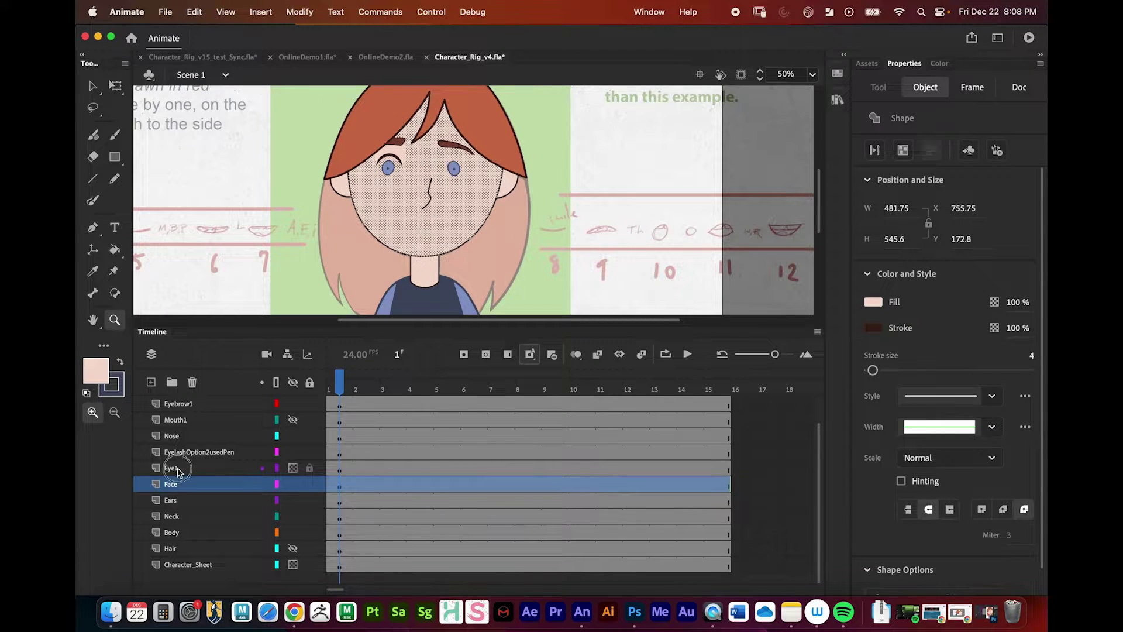
{"action": "left_click", "coordinate": [170, 484]}
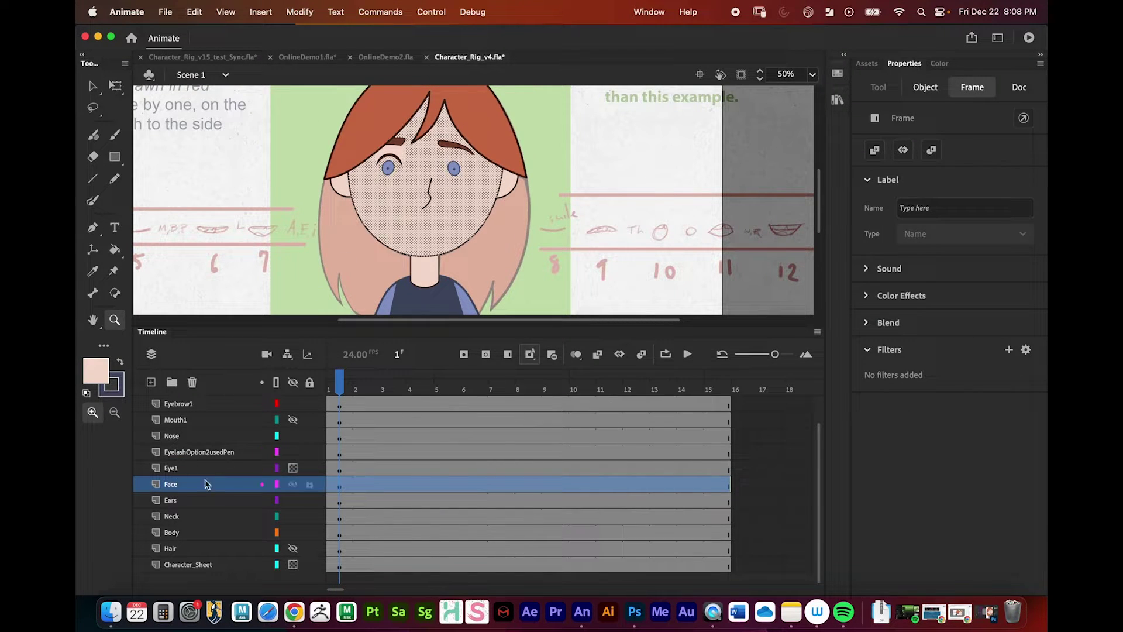
{"action": "left_click", "coordinate": [339, 485]}
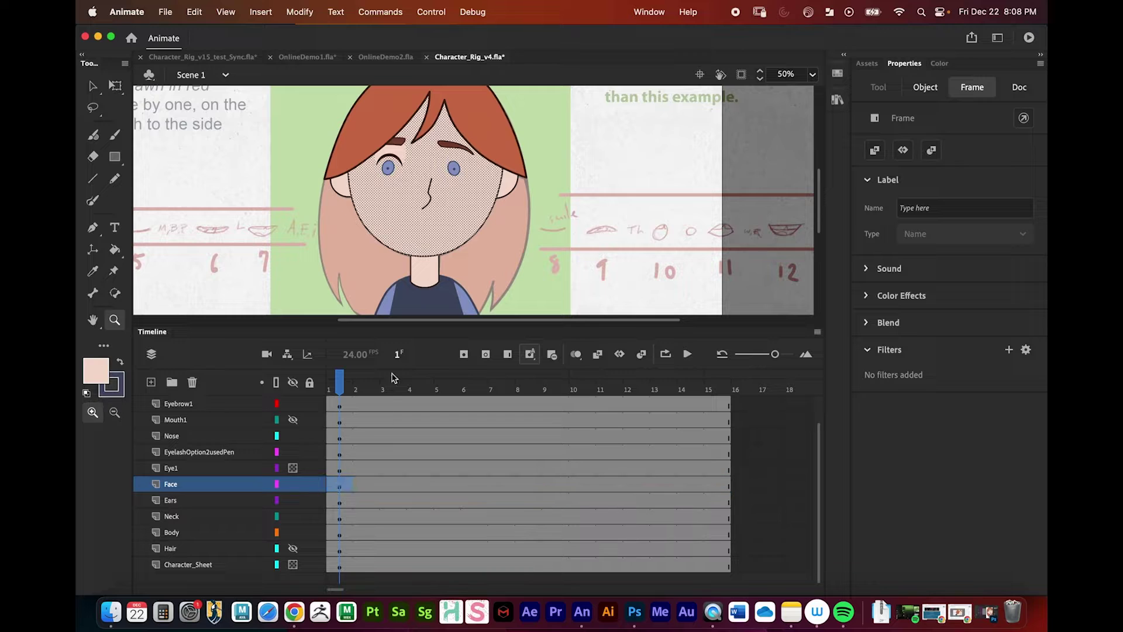
{"action": "key", "text": "v"}
{"action": "right_click", "coordinate": [403, 203]}
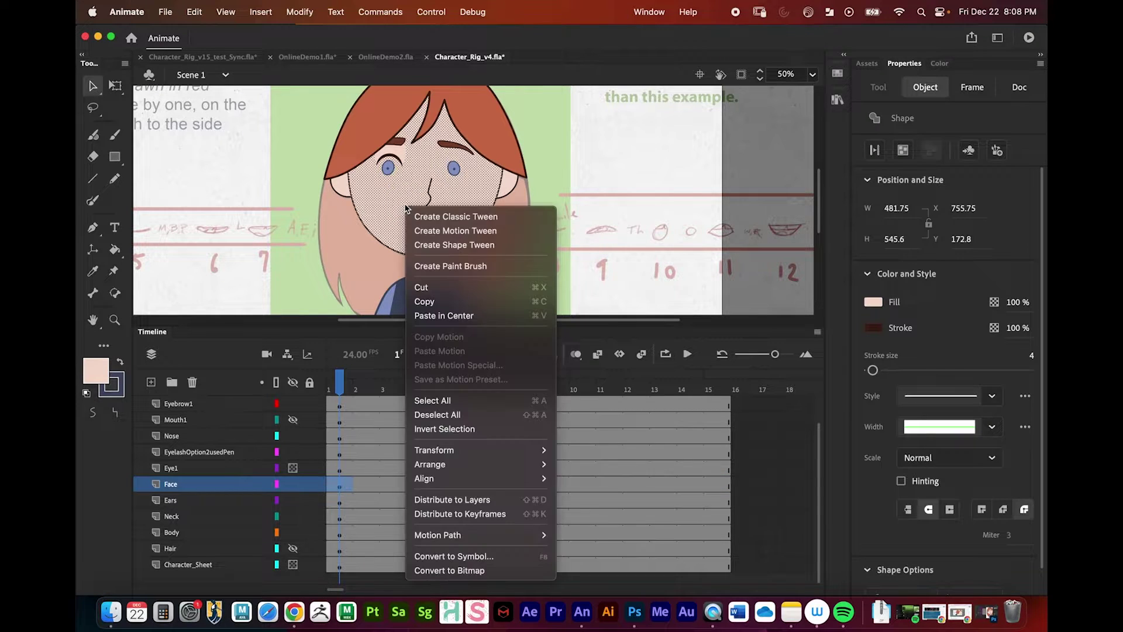
{"action": "left_click", "coordinate": [473, 555]}
{"action": "type", "text": "face"}
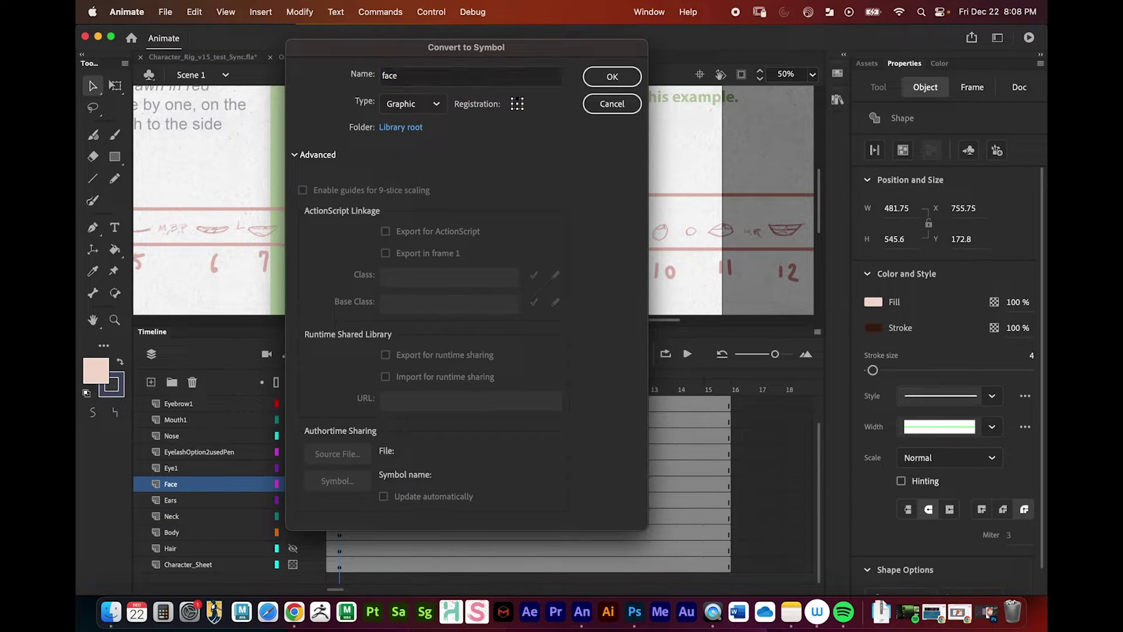
{"action": "key", "text": "Return"}
Convert both ears on the Ears layer into a graphic symbol named ears
{"action": "left_click", "coordinate": [171, 501]}
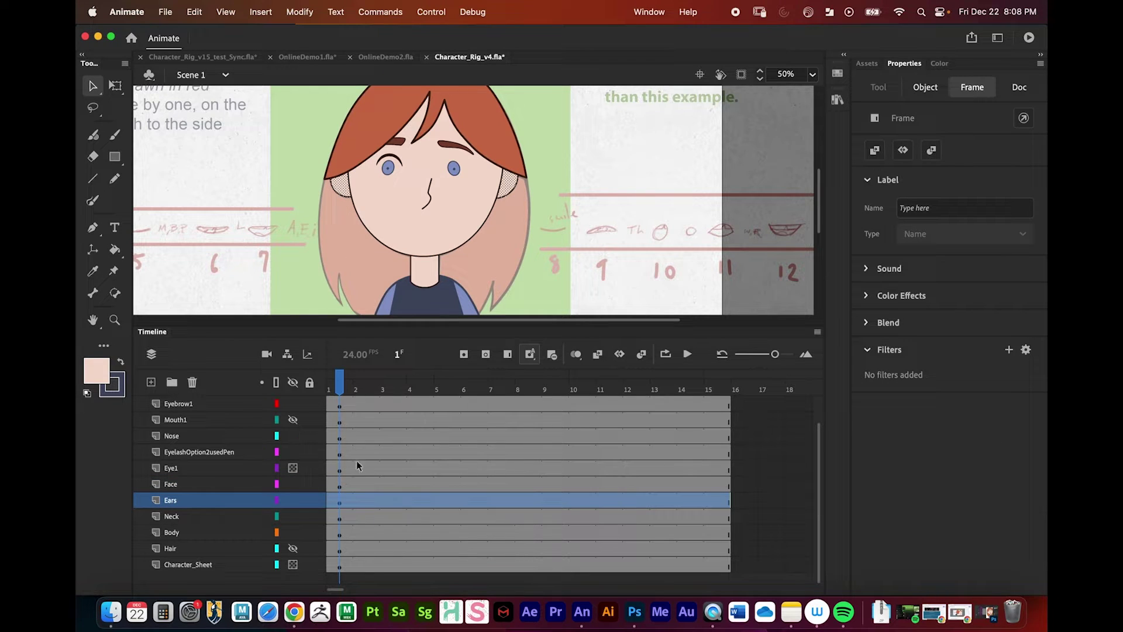
{"action": "left_click", "coordinate": [346, 192]}
{"action": "right_click", "coordinate": [345, 193]}
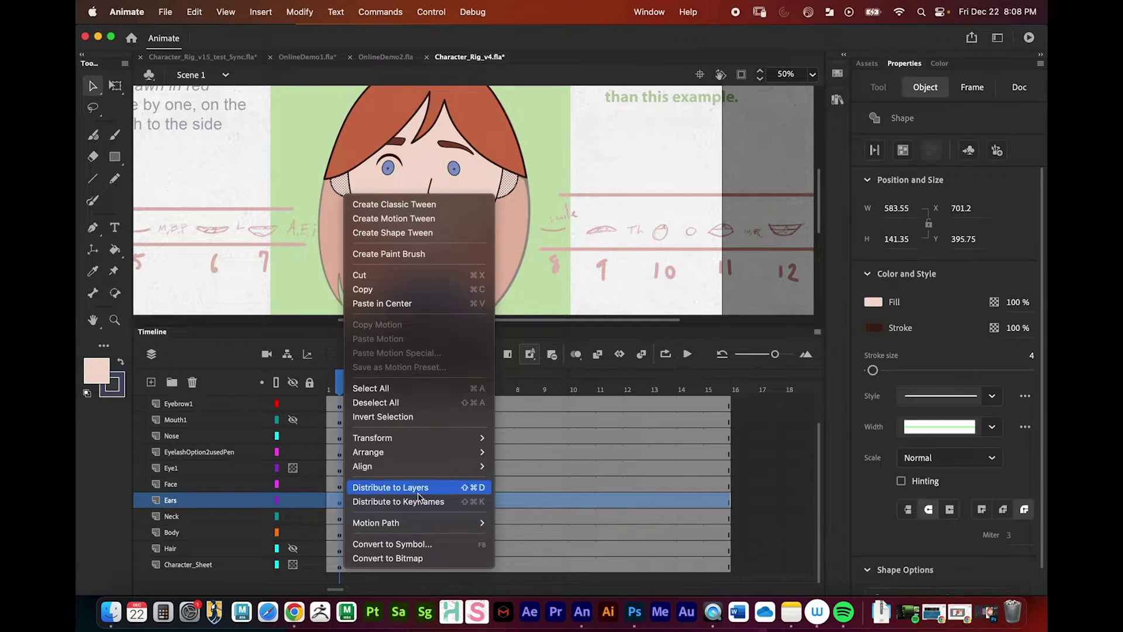
{"action": "left_click", "coordinate": [421, 543]}
{"action": "type", "text": "ears"}
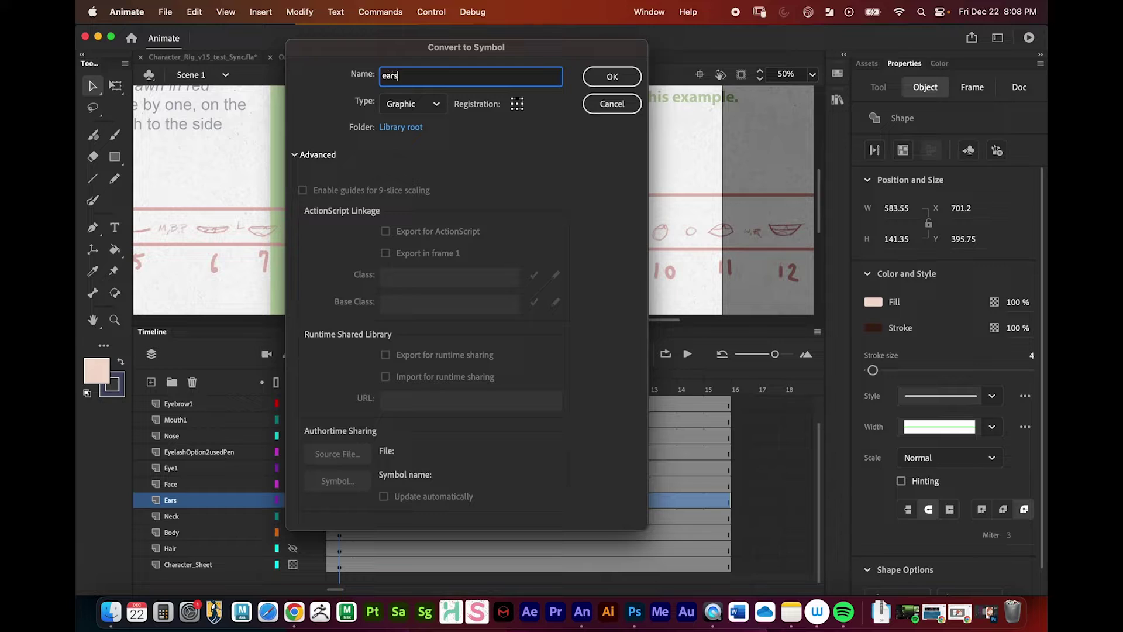
{"action": "key", "text": "Return"}
Convert the artwork on the Neck layer into a graphic symbol named Neck
{"action": "left_click", "coordinate": [195, 517]}
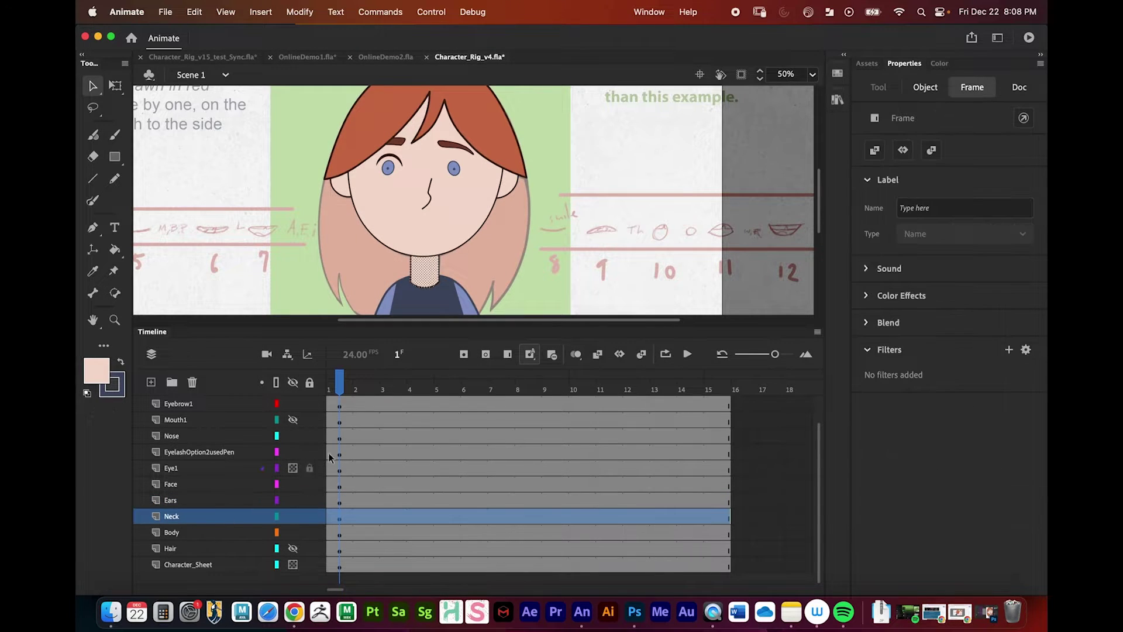
{"action": "right_click", "coordinate": [432, 278]}
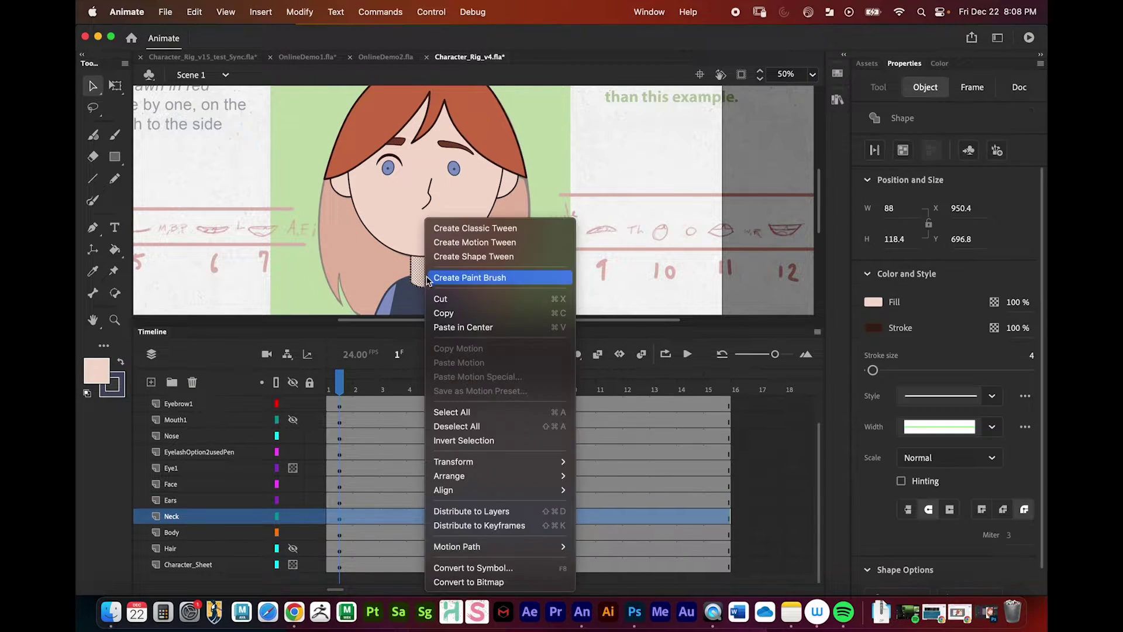
{"action": "left_click", "coordinate": [474, 568]}
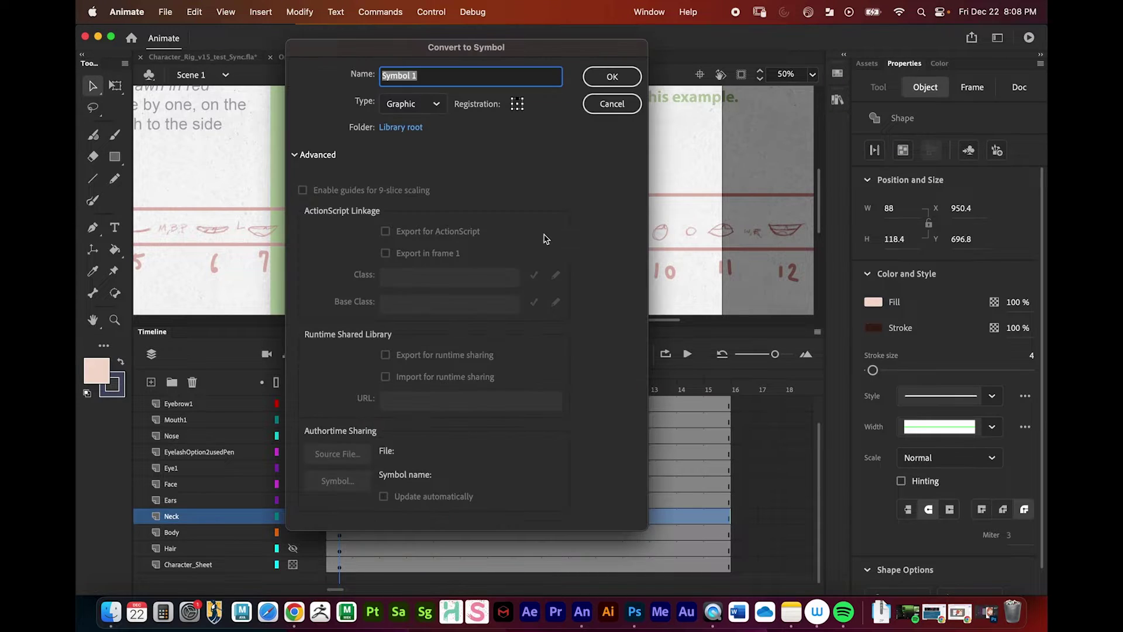
{"action": "type", "text": "Neck"}
{"action": "key", "text": "Return"}
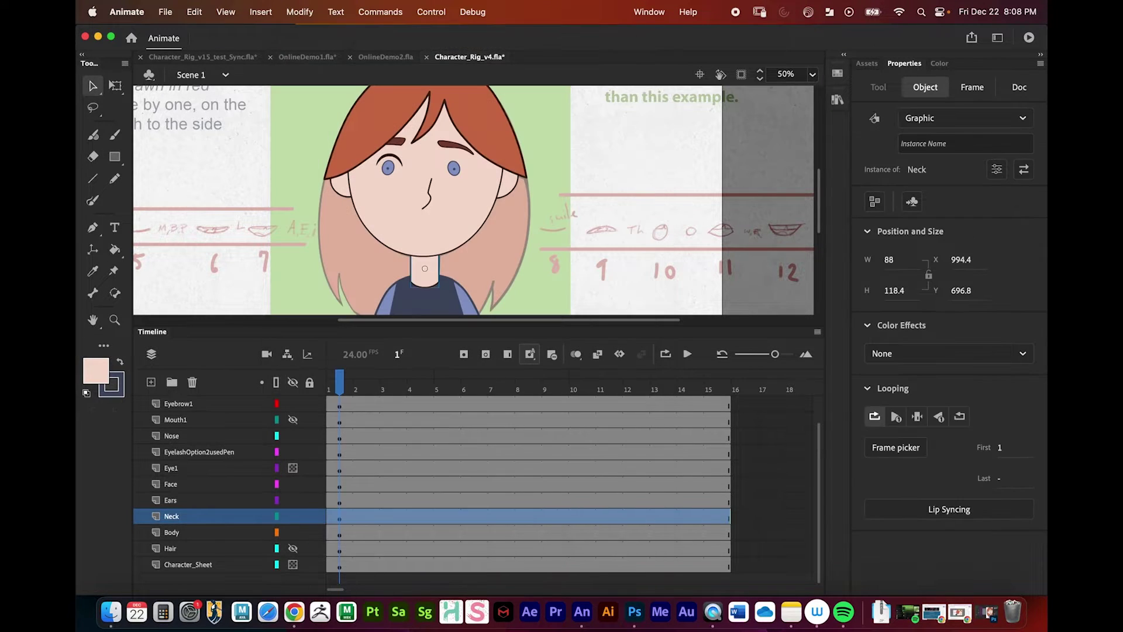
Convert the artwork on the Body layer into a graphic symbol named Body
{"action": "scroll", "coordinate": [380, 228], "scroll_direction": "down", "scroll_amount": 3}
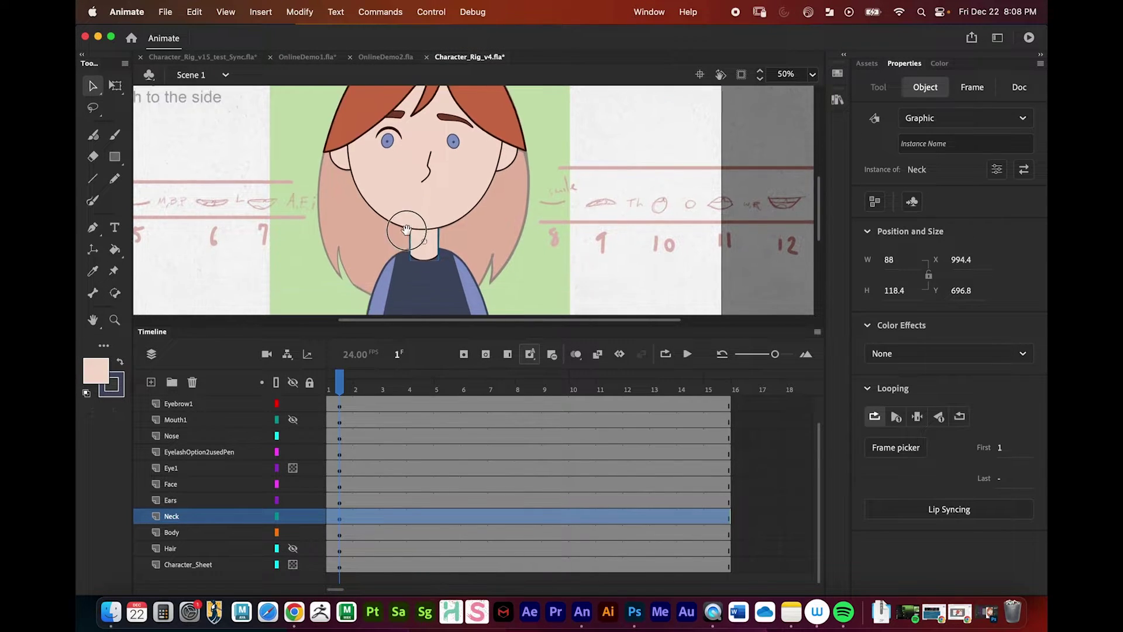
{"action": "left_click", "coordinate": [181, 532]}
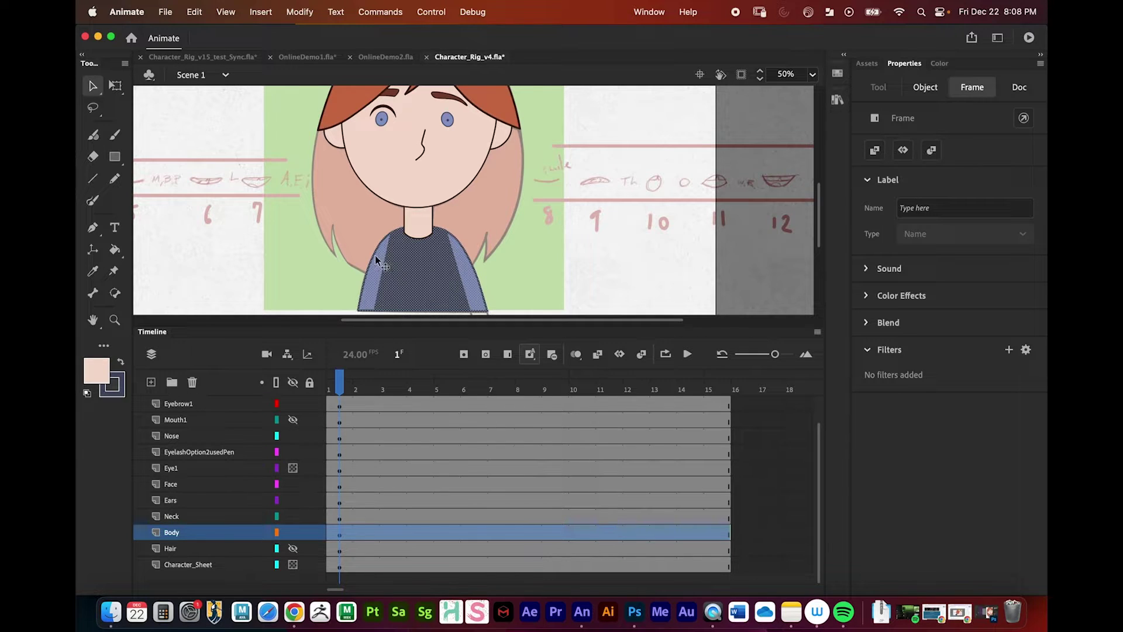
{"action": "right_click", "coordinate": [404, 268]}
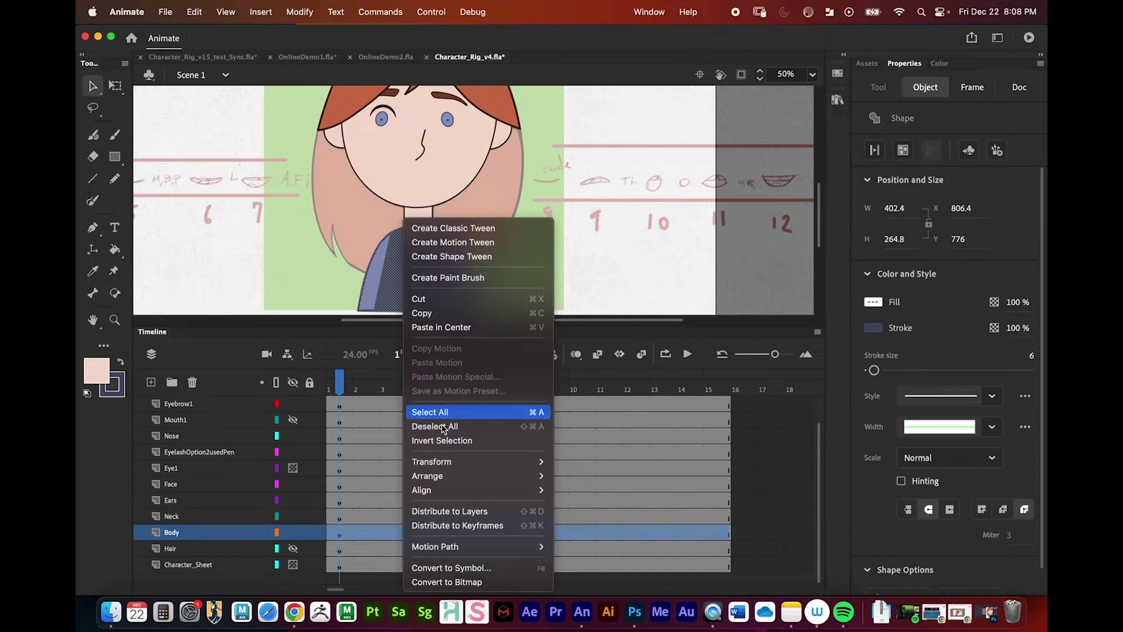
{"action": "left_click", "coordinate": [468, 566]}
{"action": "type", "text": "Bo"}
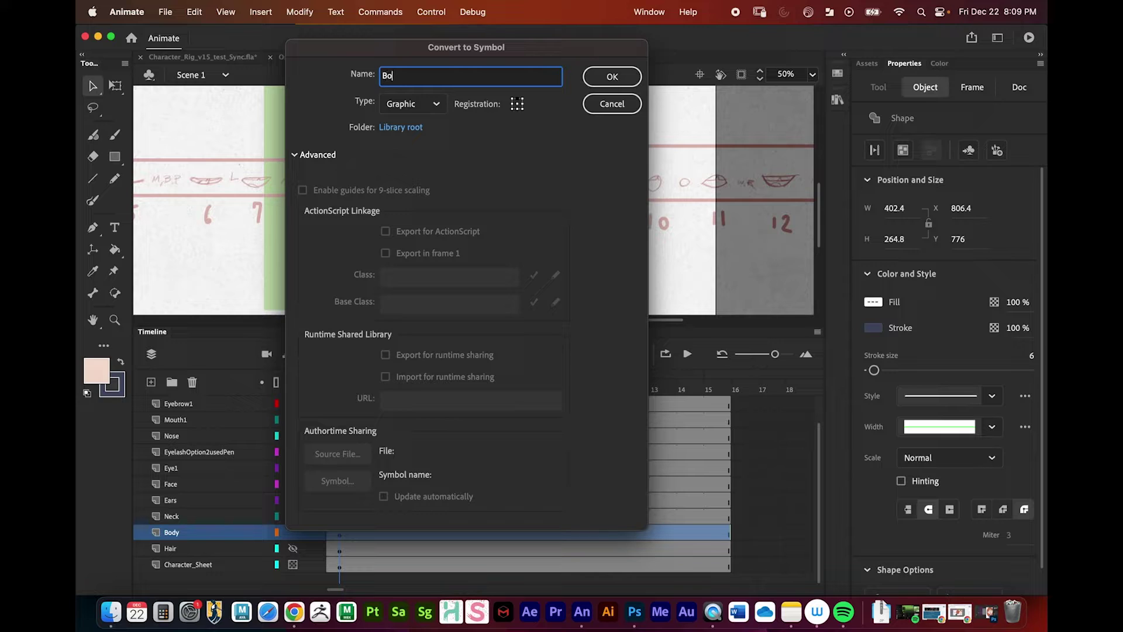
{"action": "type", "text": "dy"}
{"action": "key", "text": "Return"}
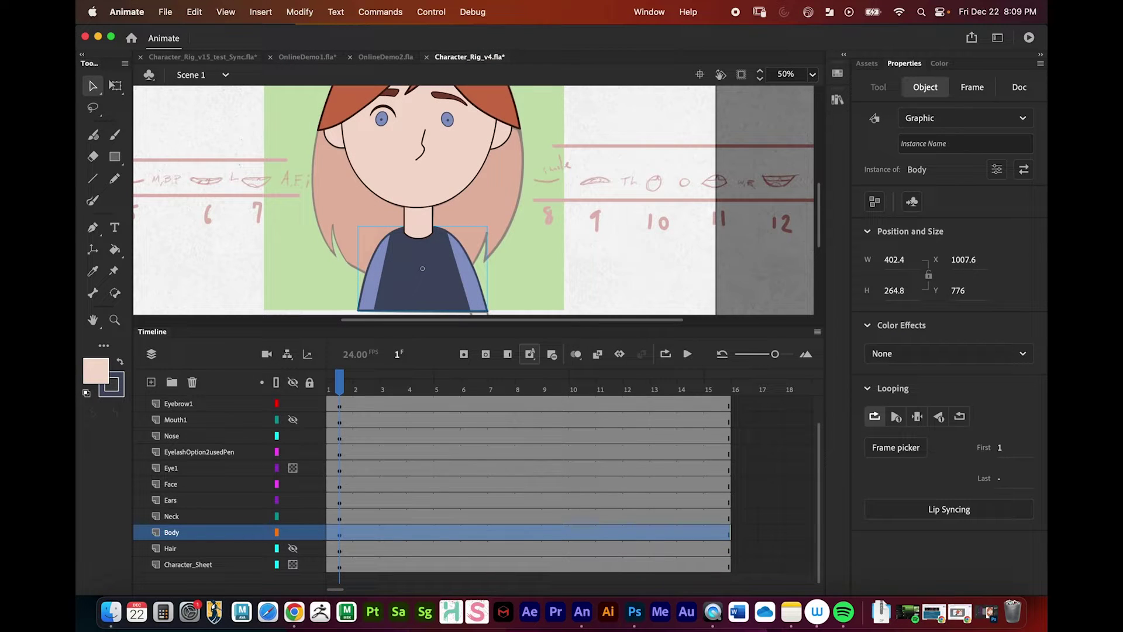
Review the symbols in the document's library and look over the whole character on the stage
{"action": "left_click", "coordinate": [203, 547]}
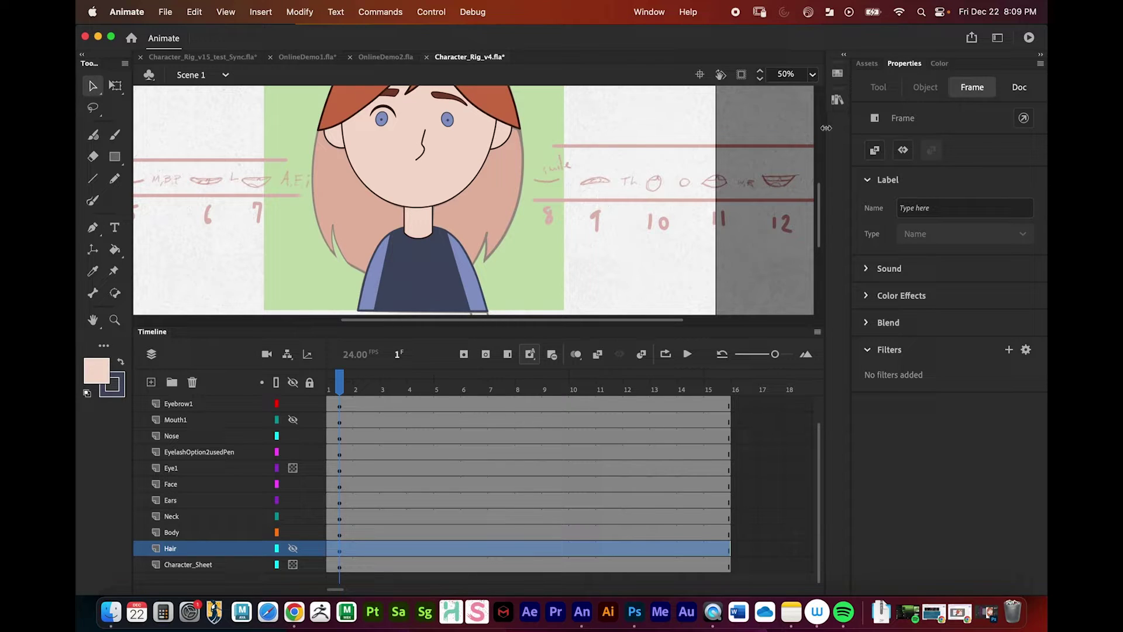
{"action": "scroll", "coordinate": [799, 148], "scroll_direction": "up", "scroll_amount": 2}
{"action": "scroll", "coordinate": [799, 147], "scroll_direction": "right", "scroll_amount": 2}
{"action": "scroll", "coordinate": [799, 147], "scroll_direction": "up", "scroll_amount": 8}
{"action": "left_click", "coordinate": [838, 99]}
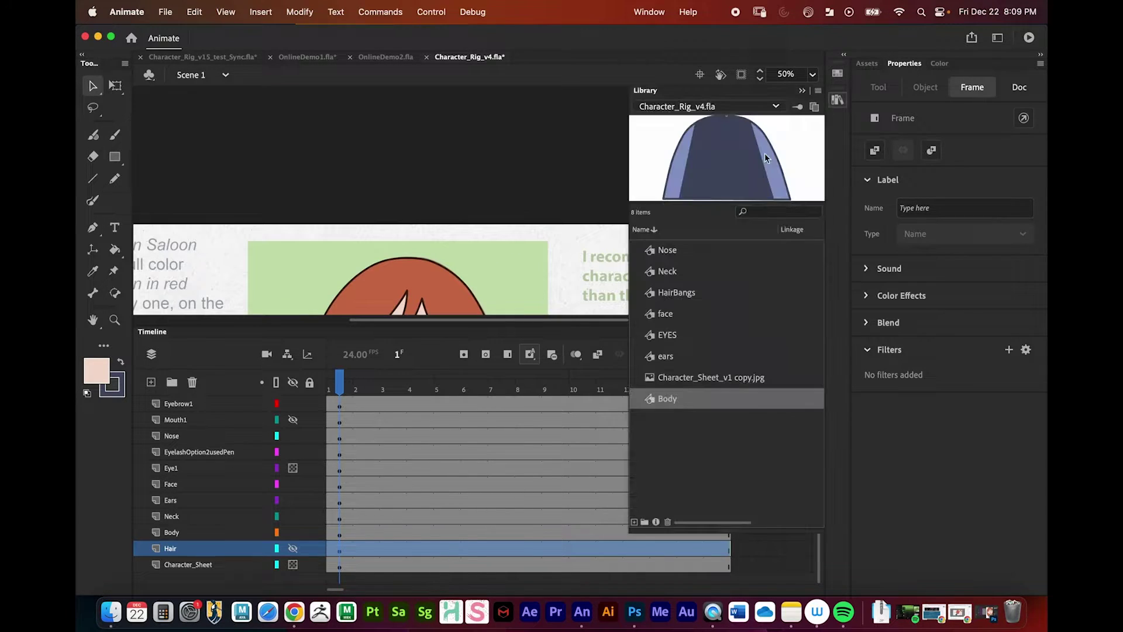
{"action": "left_click", "coordinate": [419, 238]}
{"action": "scroll", "coordinate": [418, 239], "scroll_direction": "down", "scroll_amount": 6}
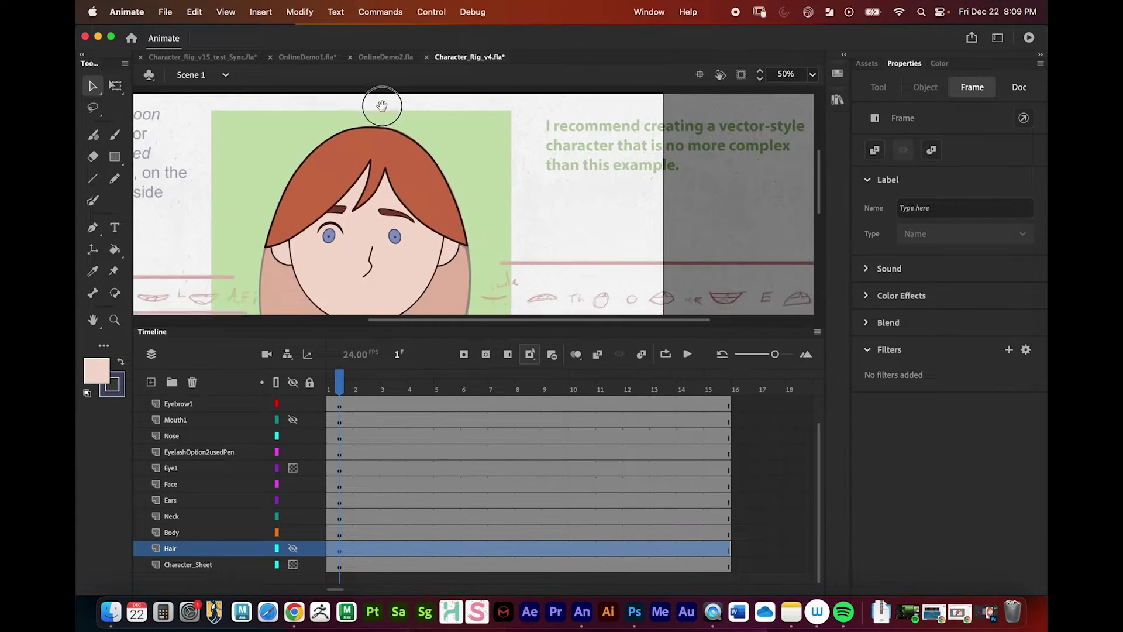
{"action": "key", "text": "z"}
{"action": "key", "text": "super+minus"}
{"action": "scroll", "coordinate": [480, 234], "scroll_direction": "down", "scroll_amount": 2}
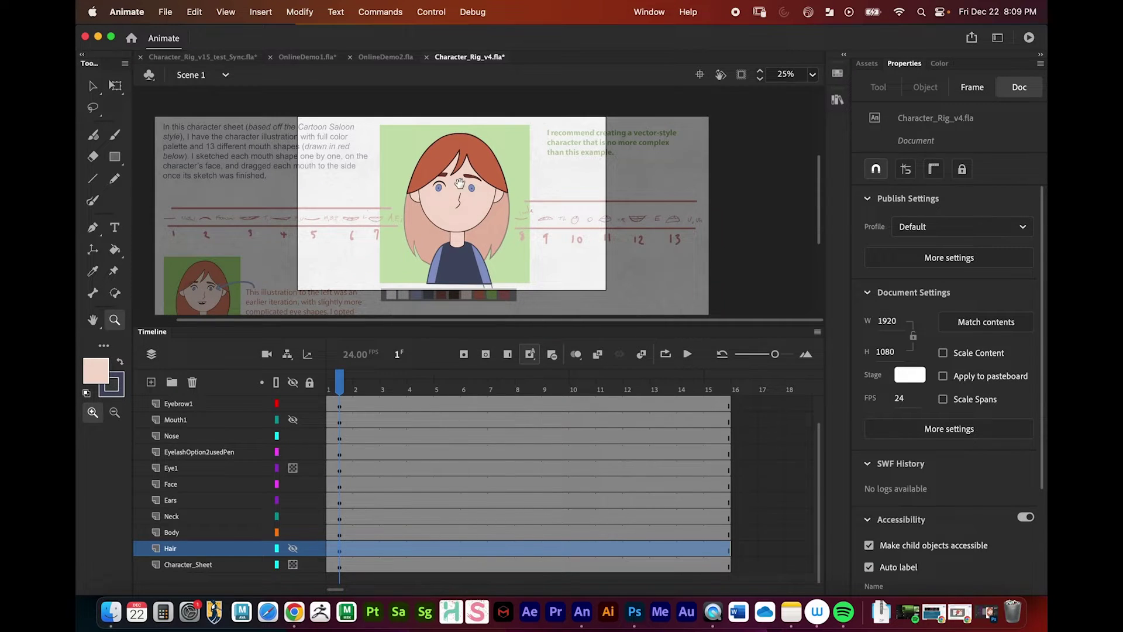
Create a library folder named Ref and move Character_Sheet_v1 copy.jpg into it
{"action": "left_click", "coordinate": [838, 99]}
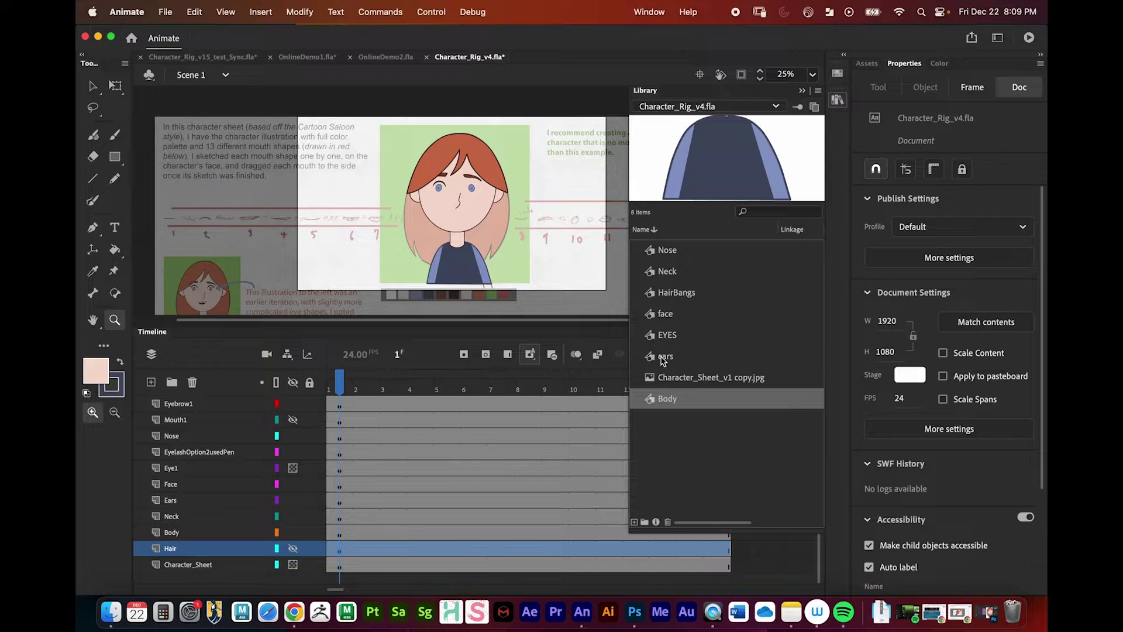
{"action": "left_click", "coordinate": [644, 523]}
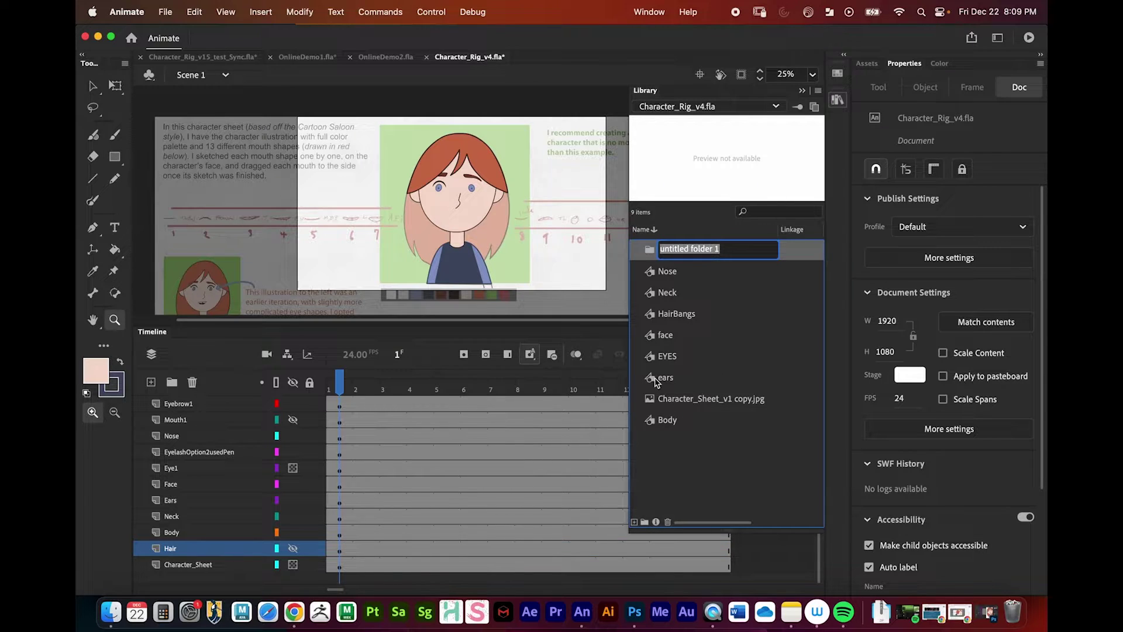
{"action": "type", "text": "Ref"}
{"action": "key", "text": "Return"}
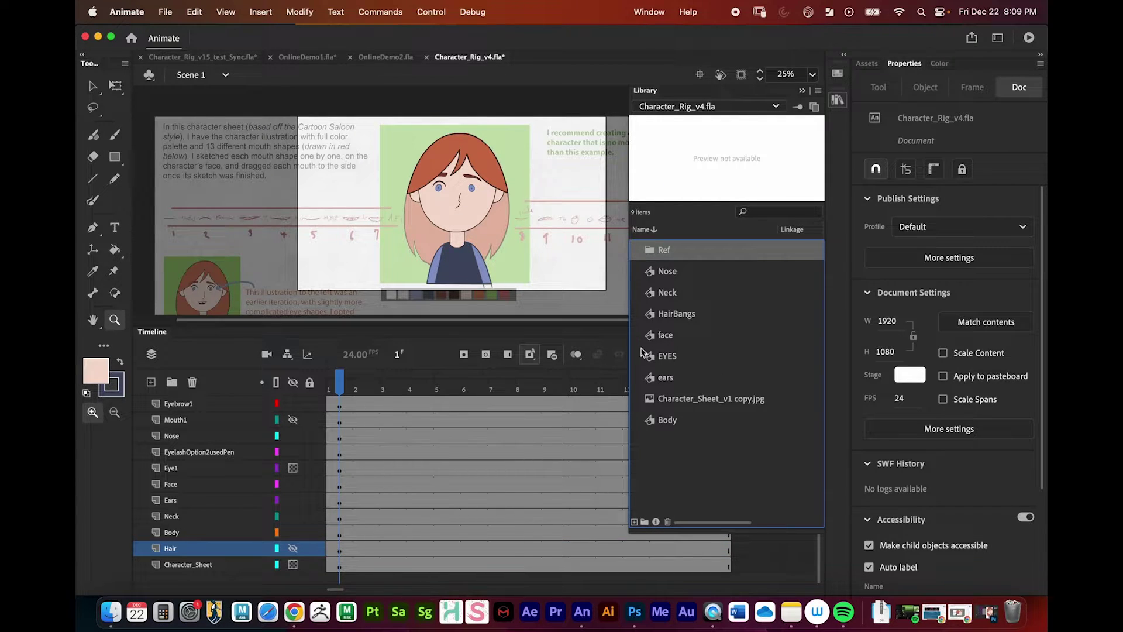
{"action": "left_click", "coordinate": [689, 403]}
{"action": "left_click_drag", "start_coordinate": [689, 391], "coordinate": [674, 252]}
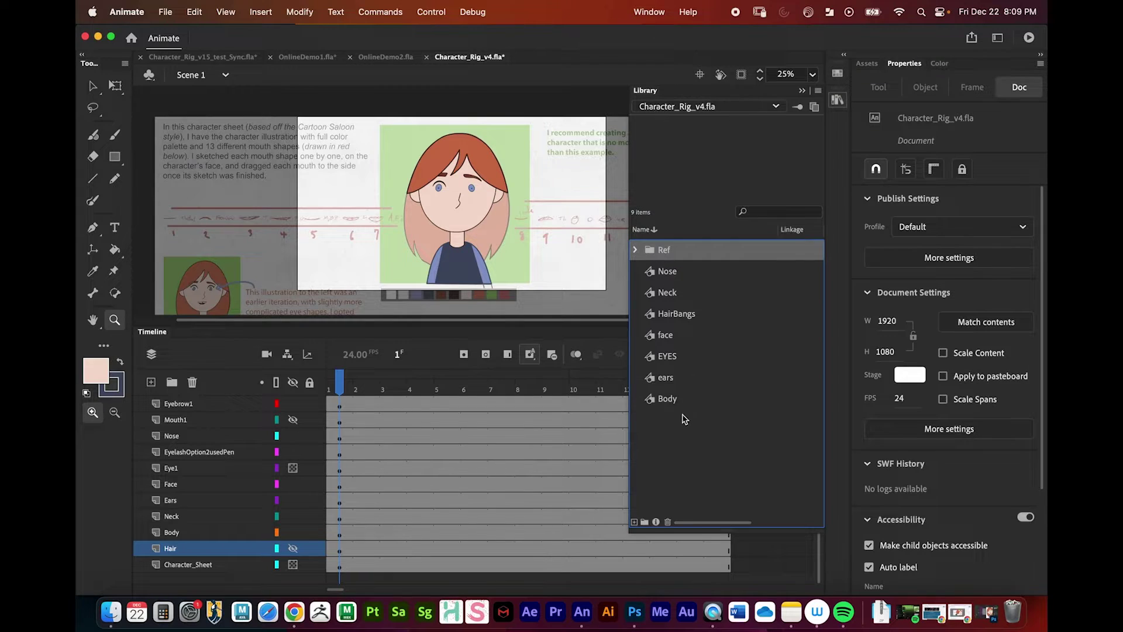
Create a library folder named BodyGroup and move the Body and ears symbols into it
{"action": "left_click", "coordinate": [646, 522]}
{"action": "type", "text": "B"}
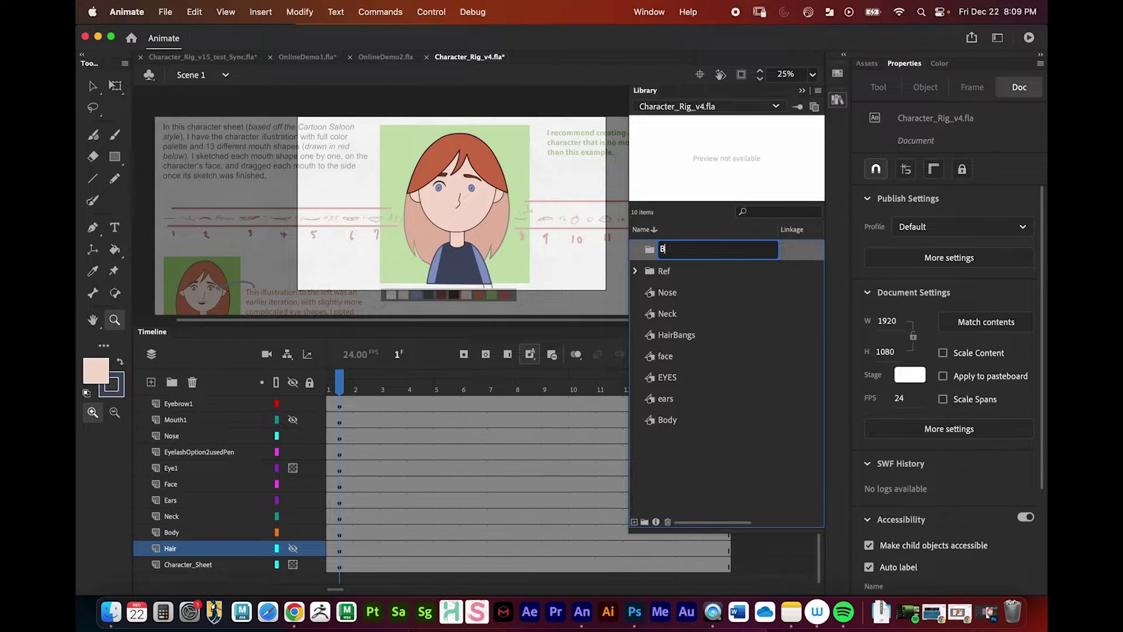
{"action": "type", "text": "odyGroup"}
{"action": "key", "text": "Return"}
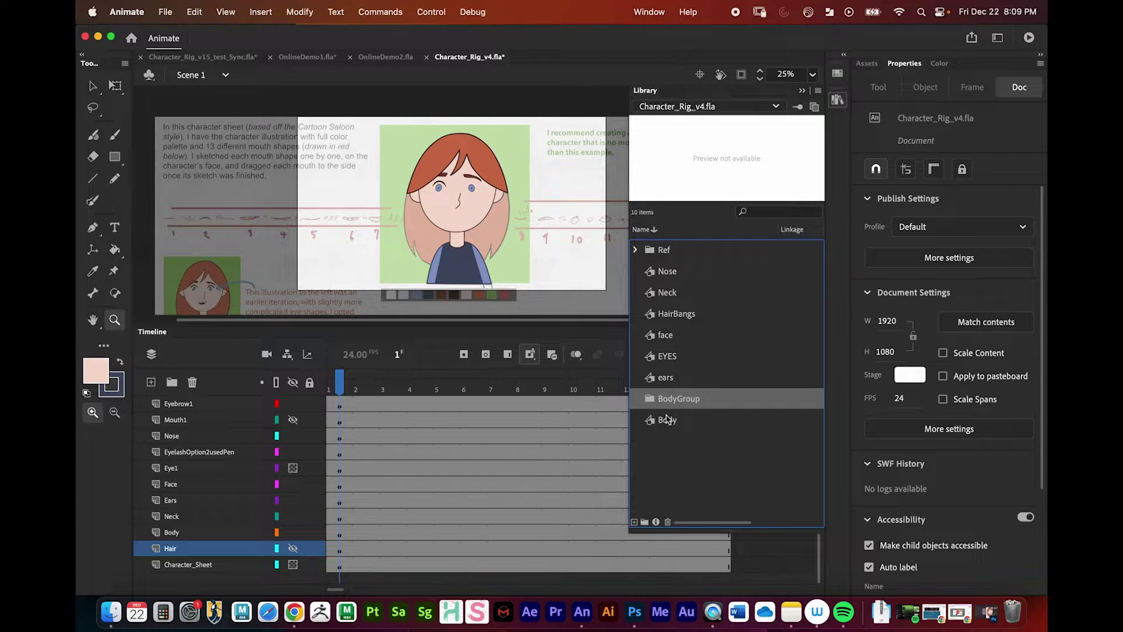
{"action": "mouse_move", "coordinate": [667, 419]}
{"action": "left_mouse_down"}
{"action": "mouse_move", "coordinate": [665, 378]}
{"action": "mouse_move", "coordinate": [673, 398]}
{"action": "left_mouse_up"}
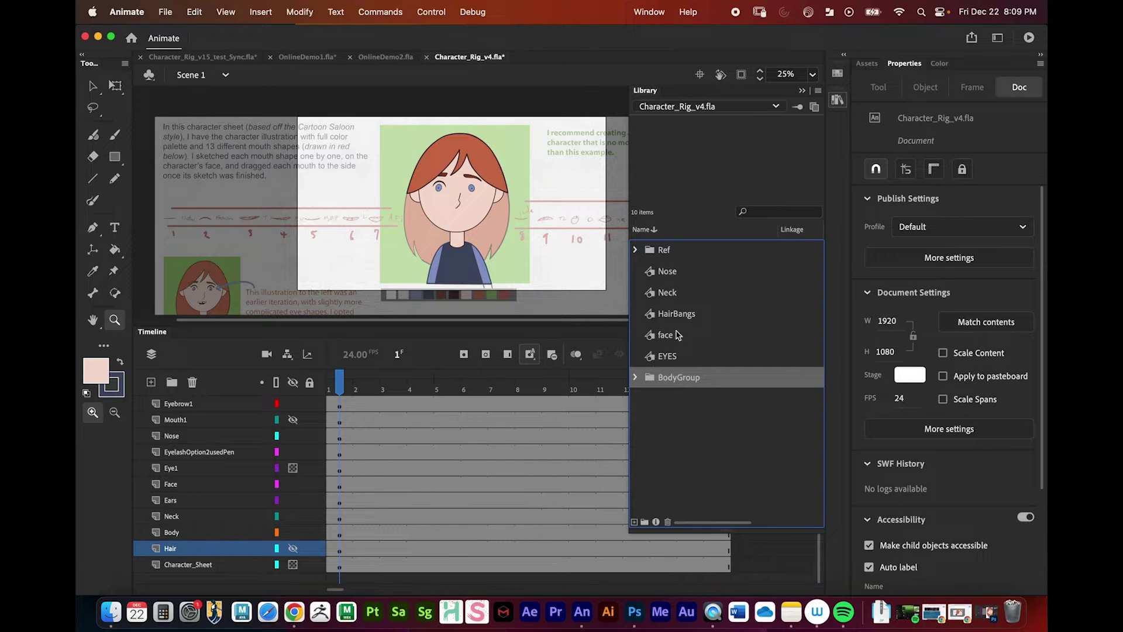
Move the face, HairBangs, Neck and Nose symbols into the BodyGroup folder and close the library
{"action": "left_click", "coordinate": [677, 334]}
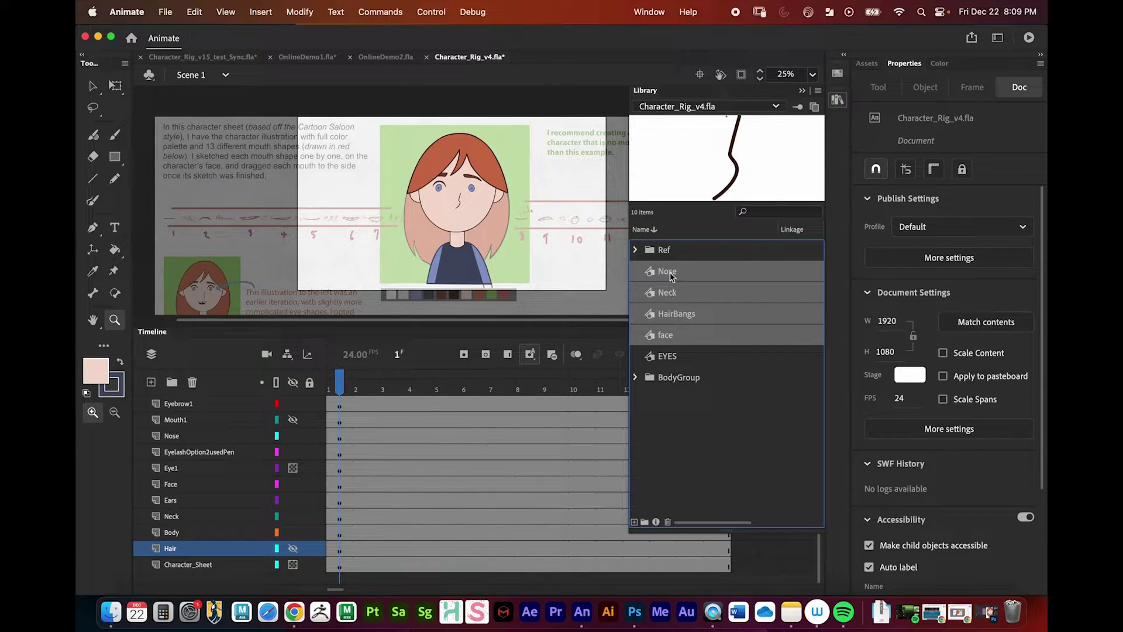
{"action": "left_click_drag", "start_coordinate": [671, 277], "coordinate": [676, 377]}
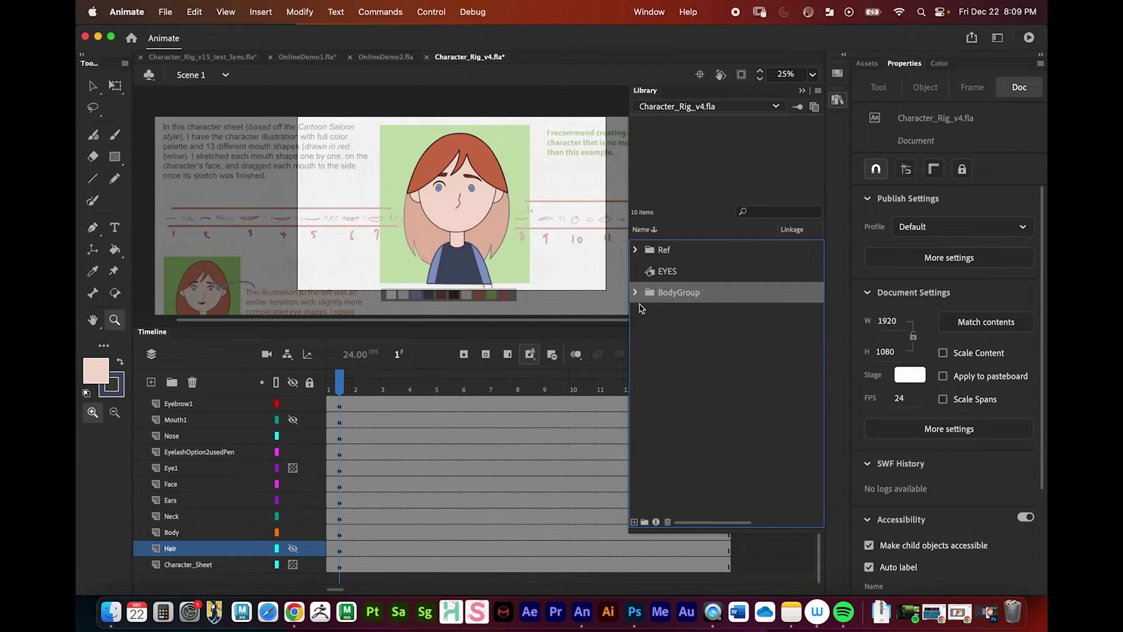
{"action": "left_click", "coordinate": [634, 291]}
{"action": "left_click", "coordinate": [634, 292]}
{"action": "left_click", "coordinate": [802, 90]}
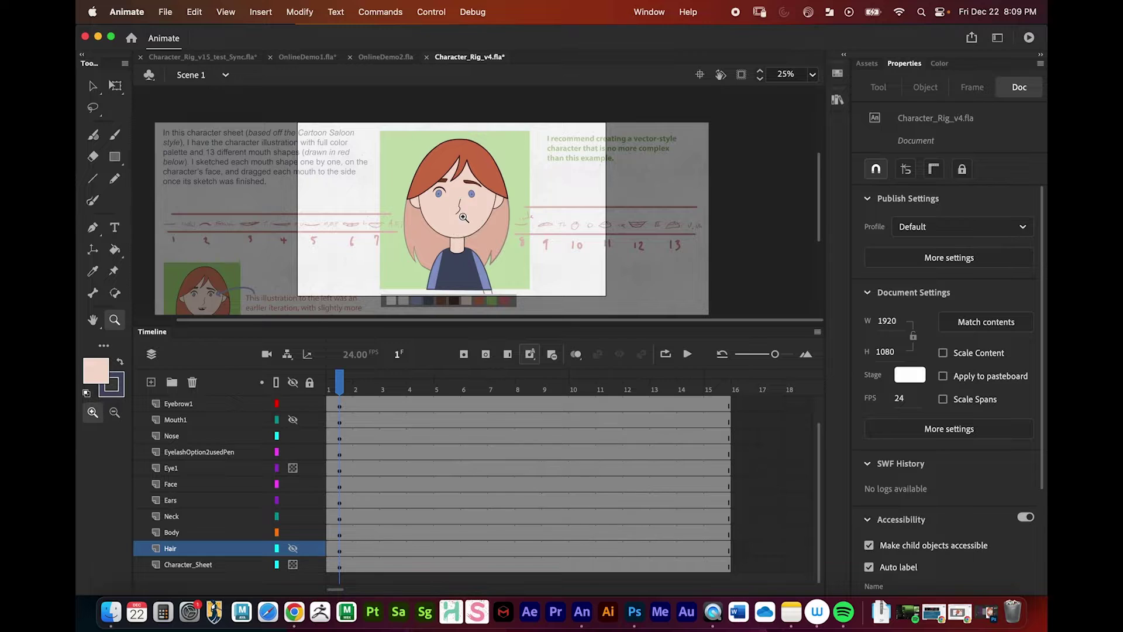
Turn on the layer Parenting View in the timeline
{"action": "left_click", "coordinate": [480, 193]}
{"action": "left_click", "coordinate": [426, 251], "text": "alt"}
{"action": "left_click_drag", "start_coordinate": [413, 241], "coordinate": [413, 256]}
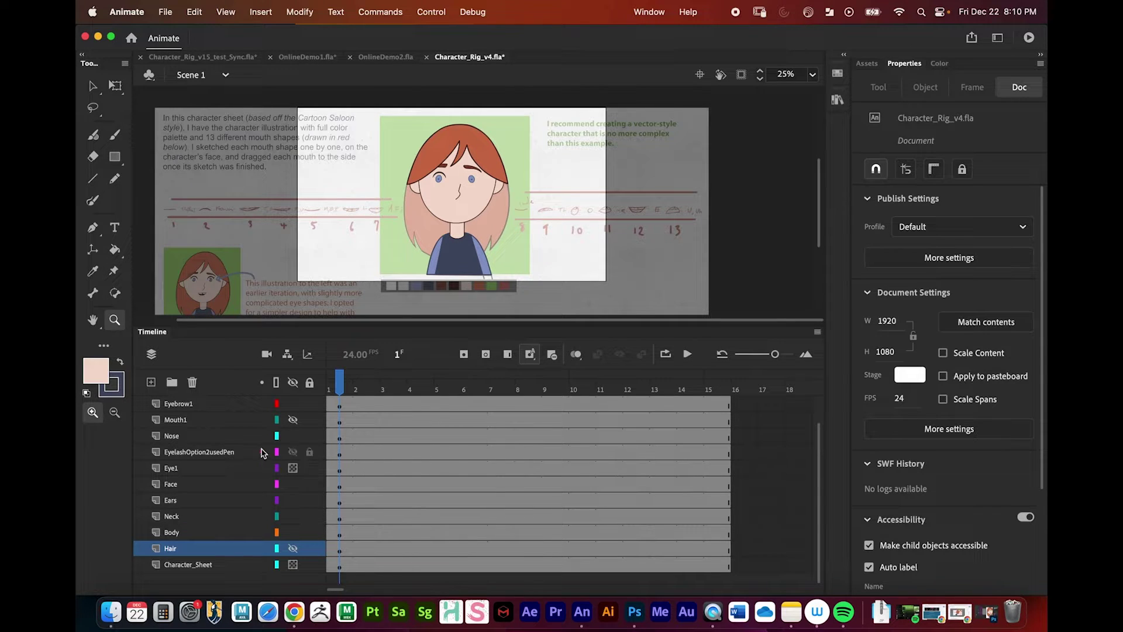
{"action": "left_click", "coordinate": [288, 354]}
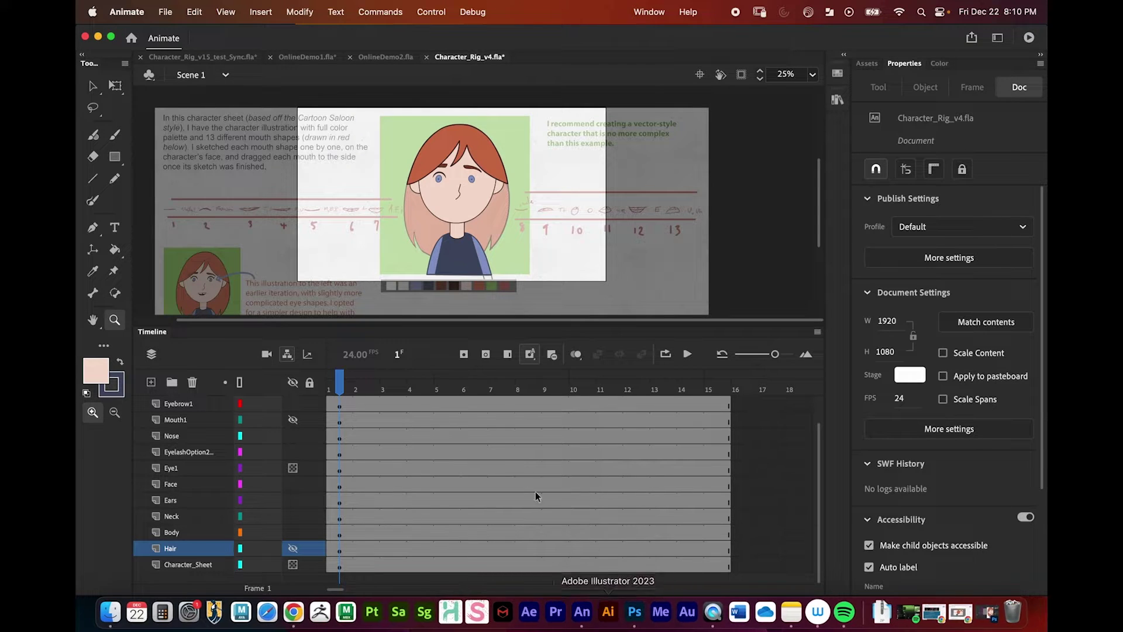
Switch to Photoshop and examine the layer parenting hierarchy and the Head_Null placement in Rig_Setup_v2.psd
{"action": "left_click", "coordinate": [634, 612]}
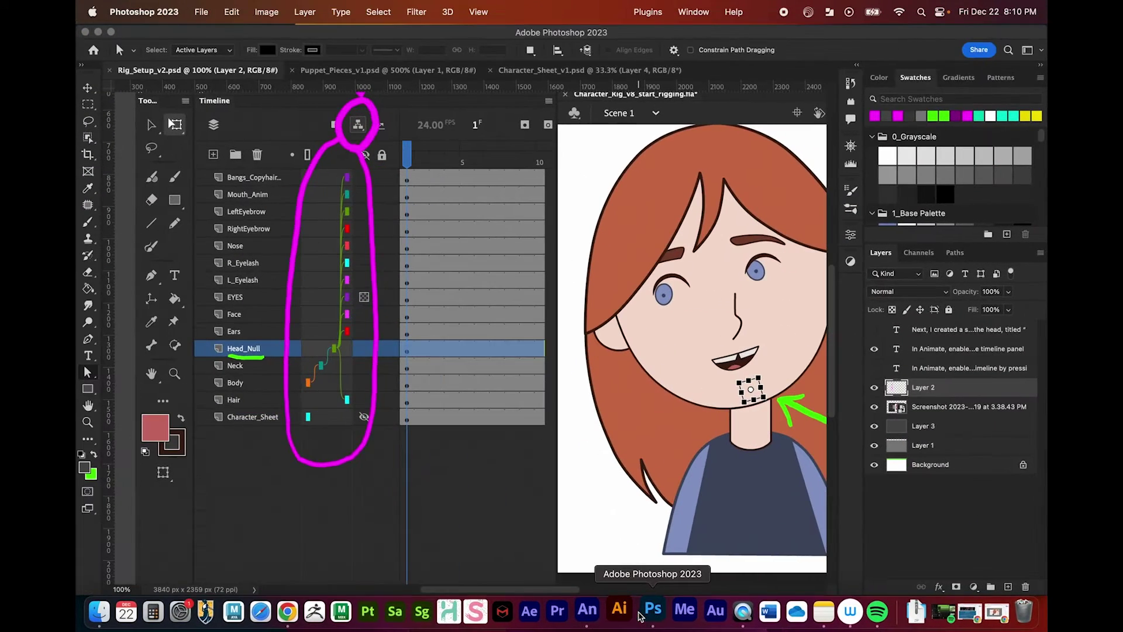
{"action": "scroll", "coordinate": [532, 523], "scroll_direction": "right", "scroll_amount": 5}
{"action": "key", "text": "z"}
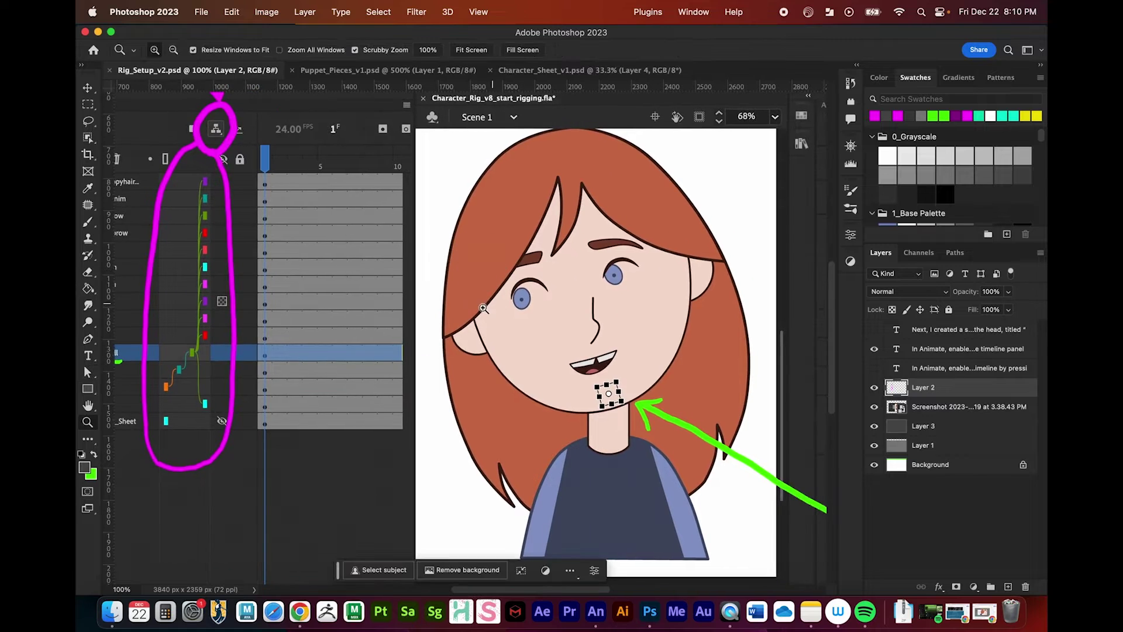
{"action": "left_click", "coordinate": [494, 333], "text": "alt"}
{"action": "scroll", "coordinate": [456, 327], "scroll_direction": "up", "scroll_amount": 1}
{"action": "scroll", "coordinate": [457, 328], "scroll_direction": "right", "scroll_amount": 1}
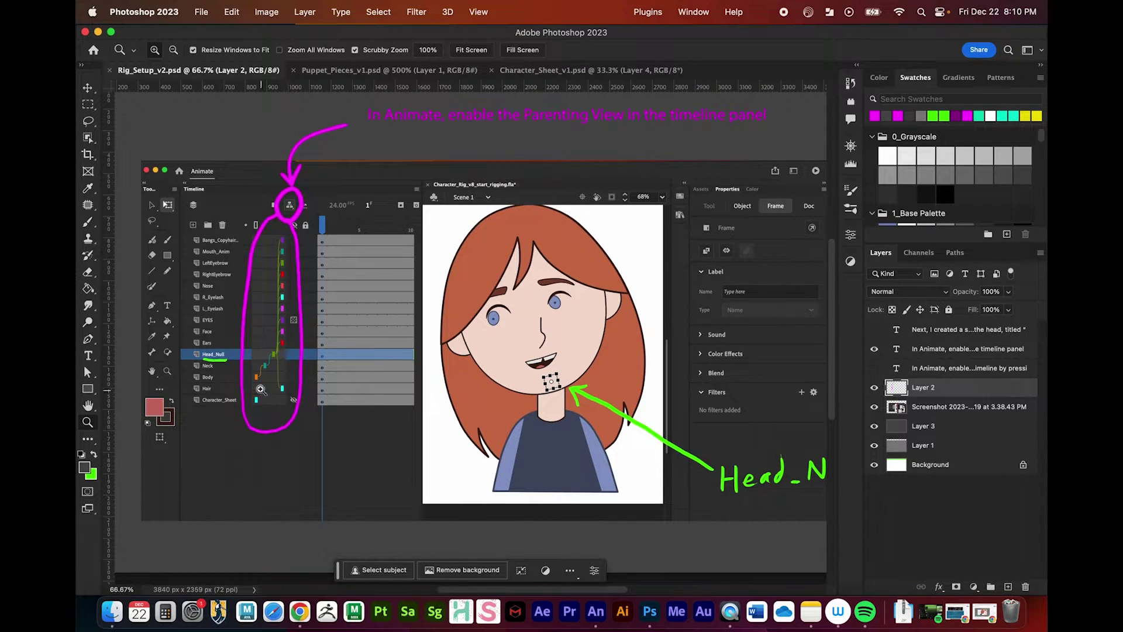
{"action": "left_click", "coordinate": [336, 360]}
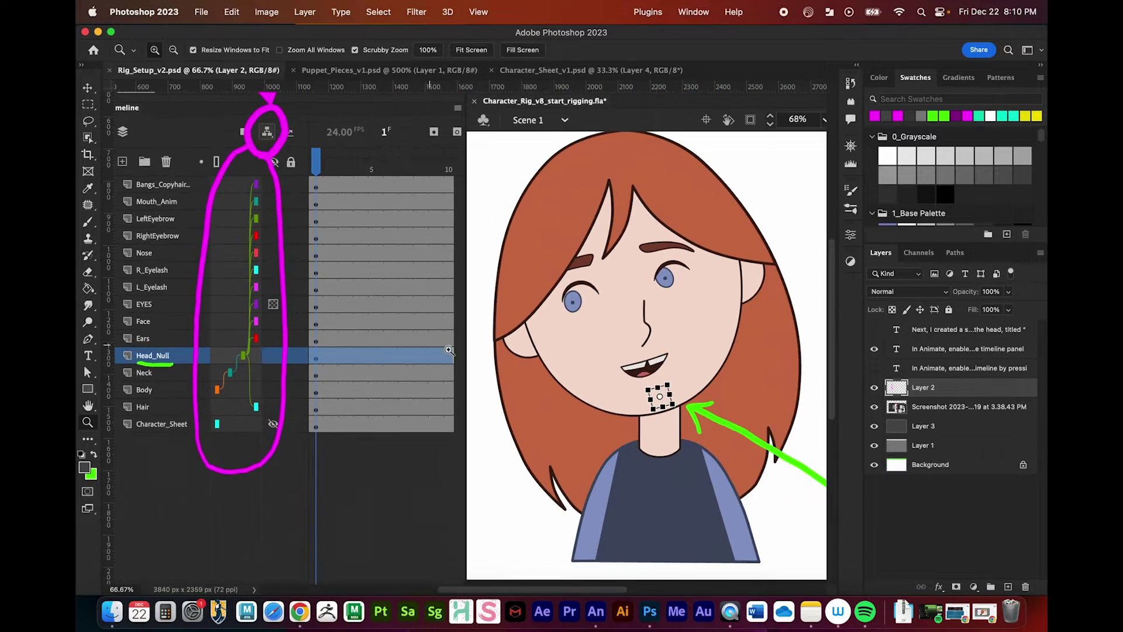
{"action": "left_click_drag", "start_coordinate": [365, 347], "coordinate": [457, 337]}
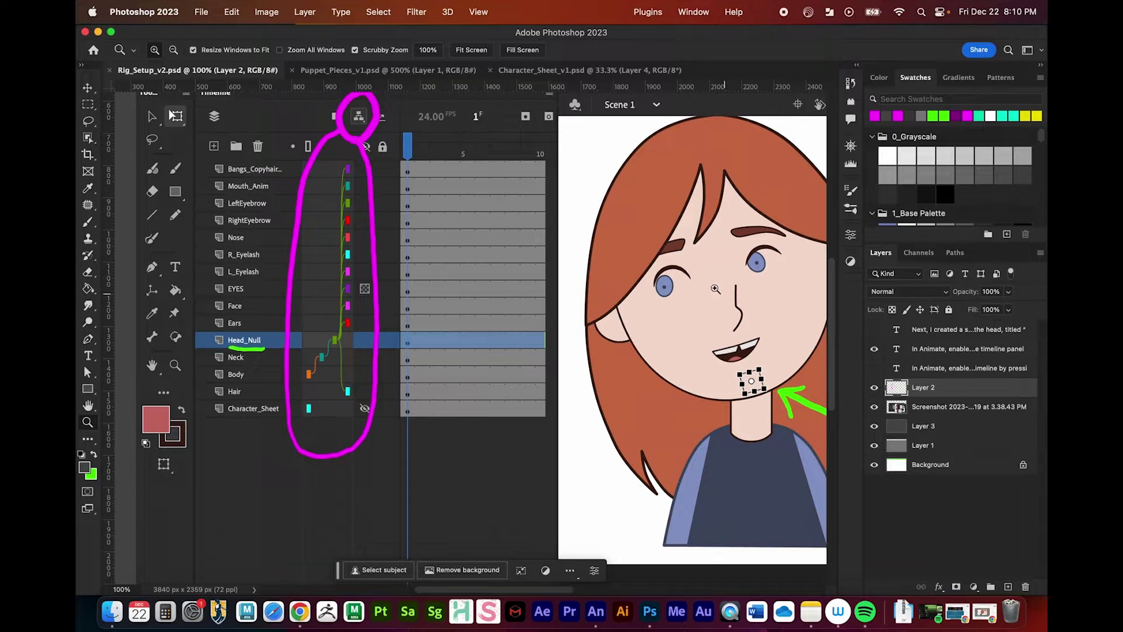
{"action": "scroll", "coordinate": [734, 352], "scroll_direction": "right", "scroll_amount": 5}
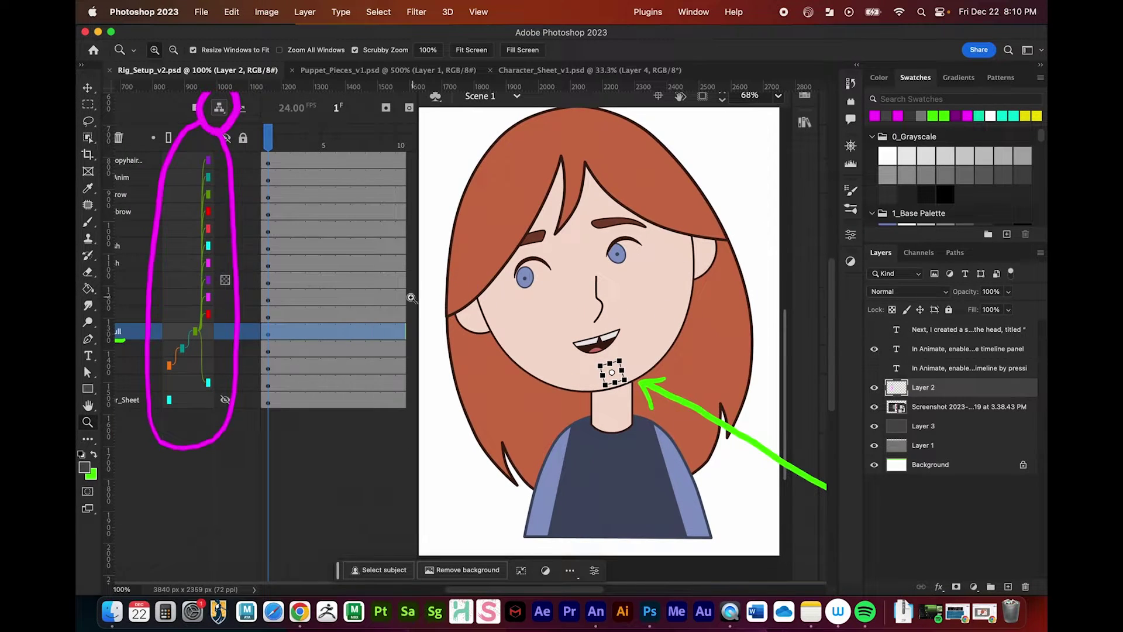
{"action": "left_click_drag", "start_coordinate": [215, 337], "coordinate": [342, 345]}
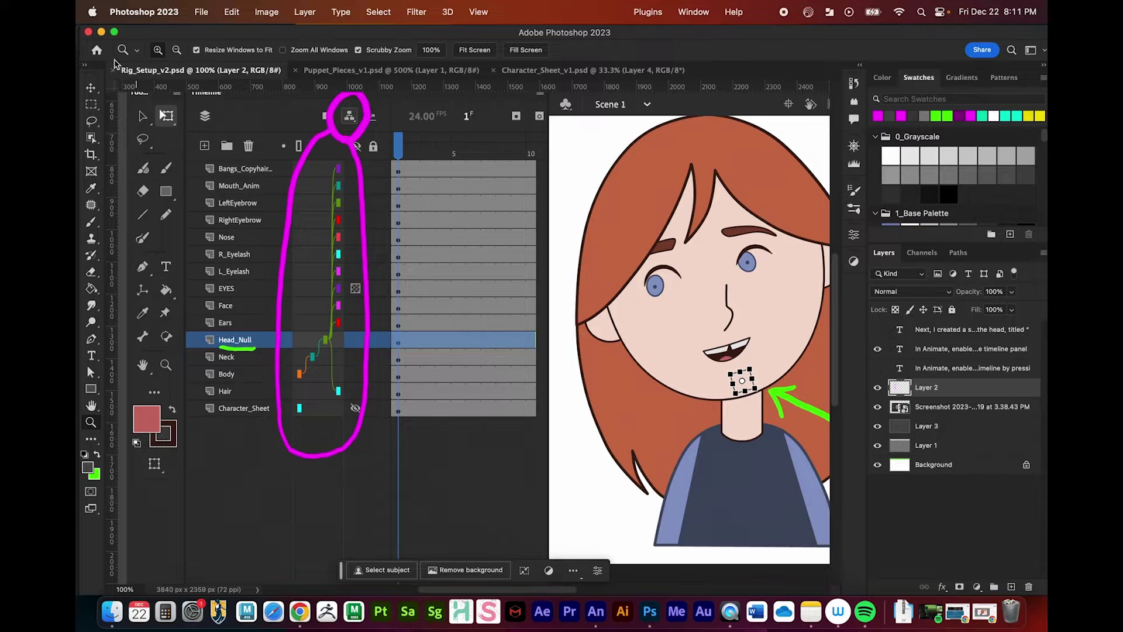
Switch back to Character_Rig_v4.fla in Animate and select the Body layer
{"action": "left_click", "coordinate": [101, 32]}
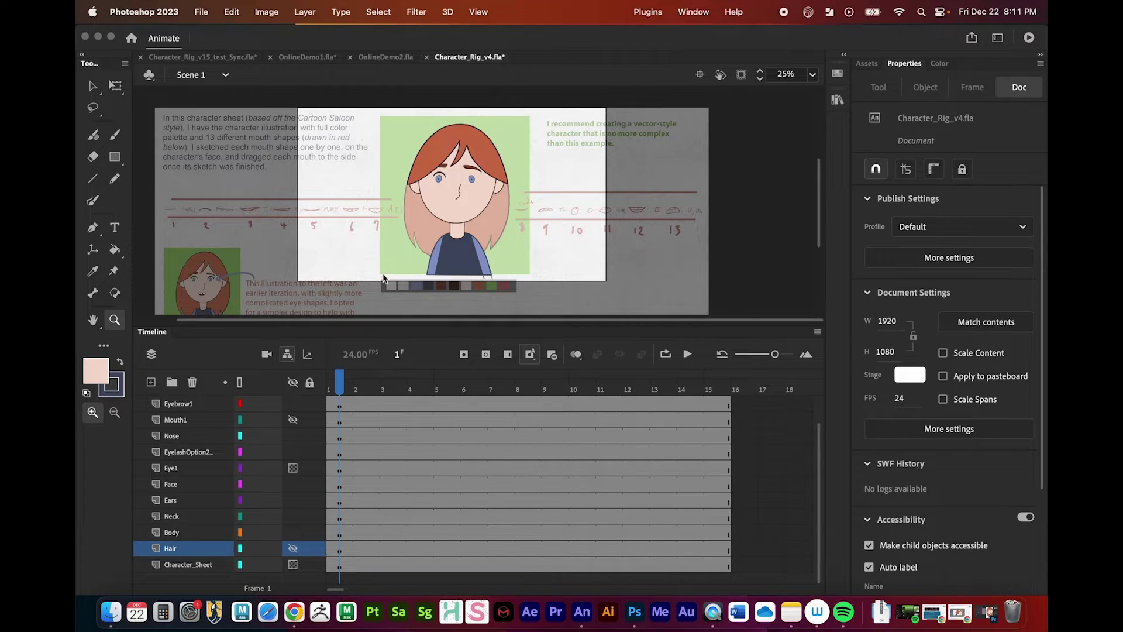
{"action": "left_click", "coordinate": [403, 293]}
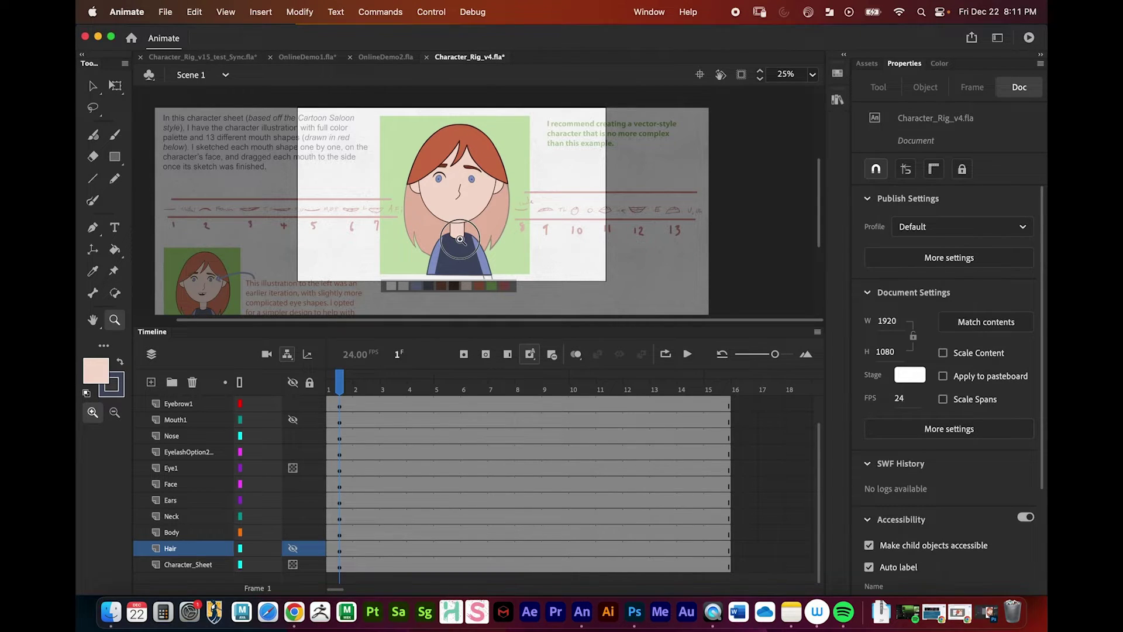
{"action": "left_click", "coordinate": [456, 285]}
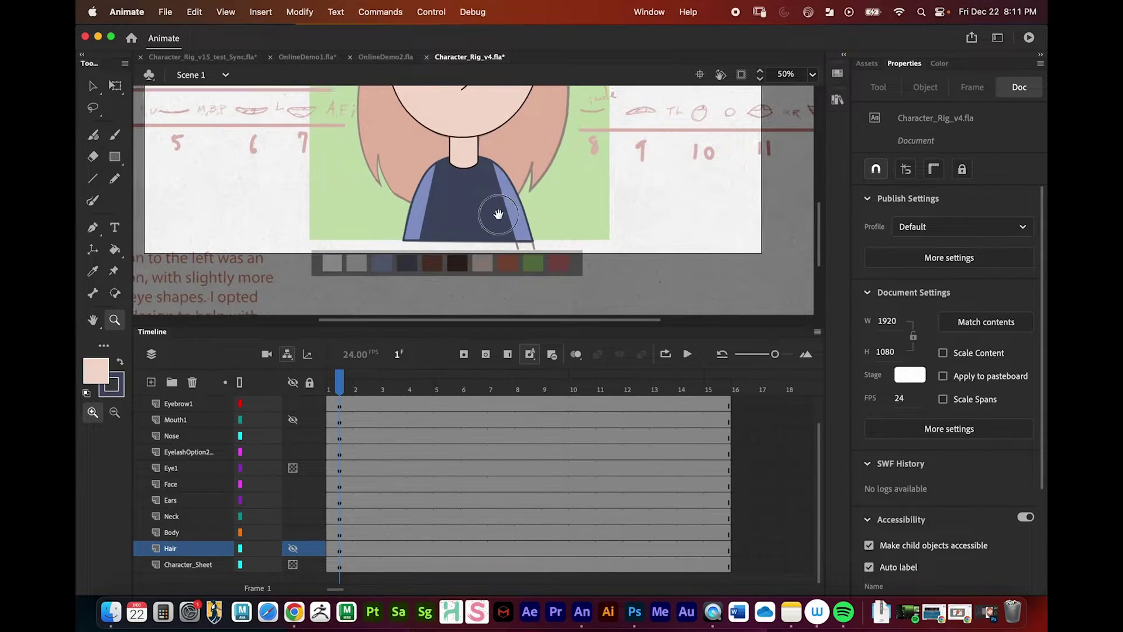
{"action": "scroll", "coordinate": [499, 215], "scroll_direction": "up", "scroll_amount": 2}
{"action": "left_click", "coordinate": [216, 535]}
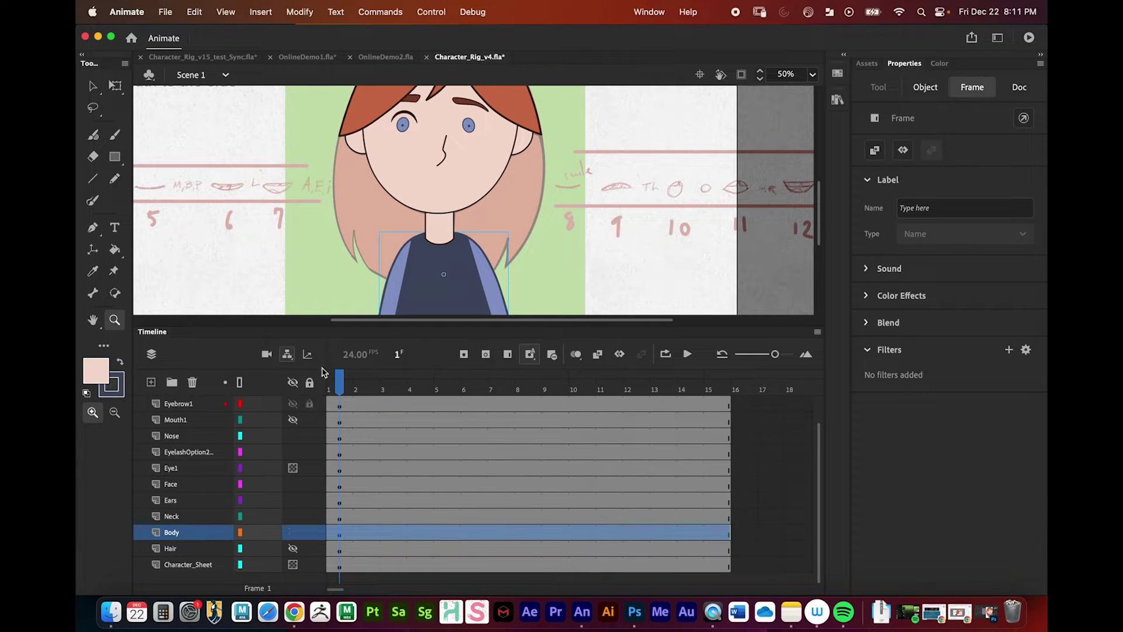
{"action": "scroll", "coordinate": [488, 216], "scroll_direction": "down", "scroll_amount": 2}
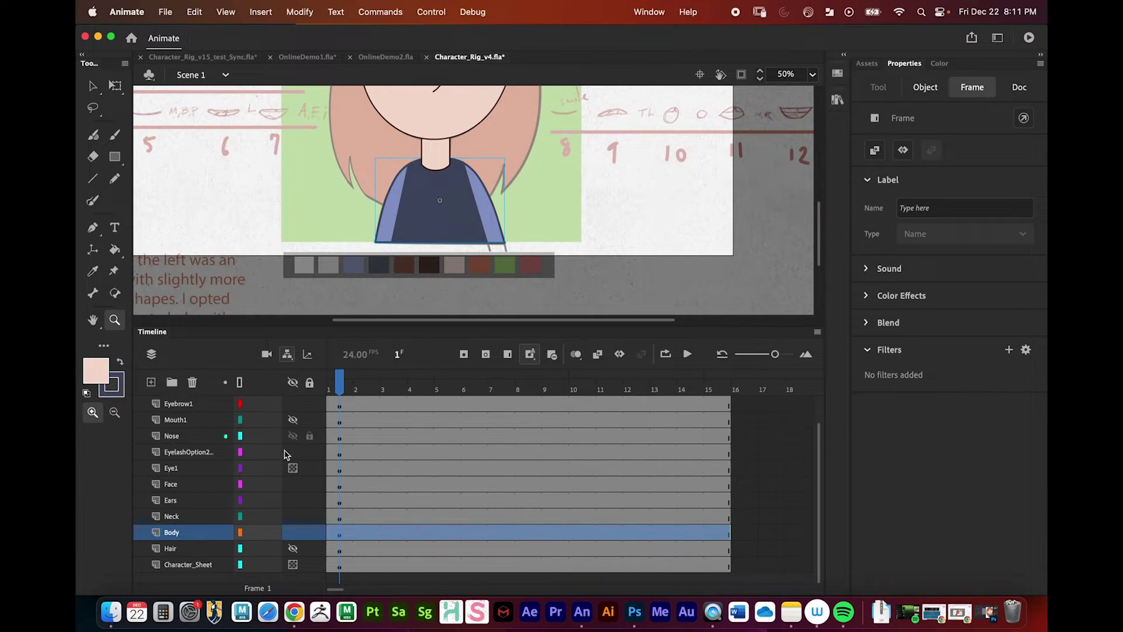
{"action": "left_click", "coordinate": [287, 355]}
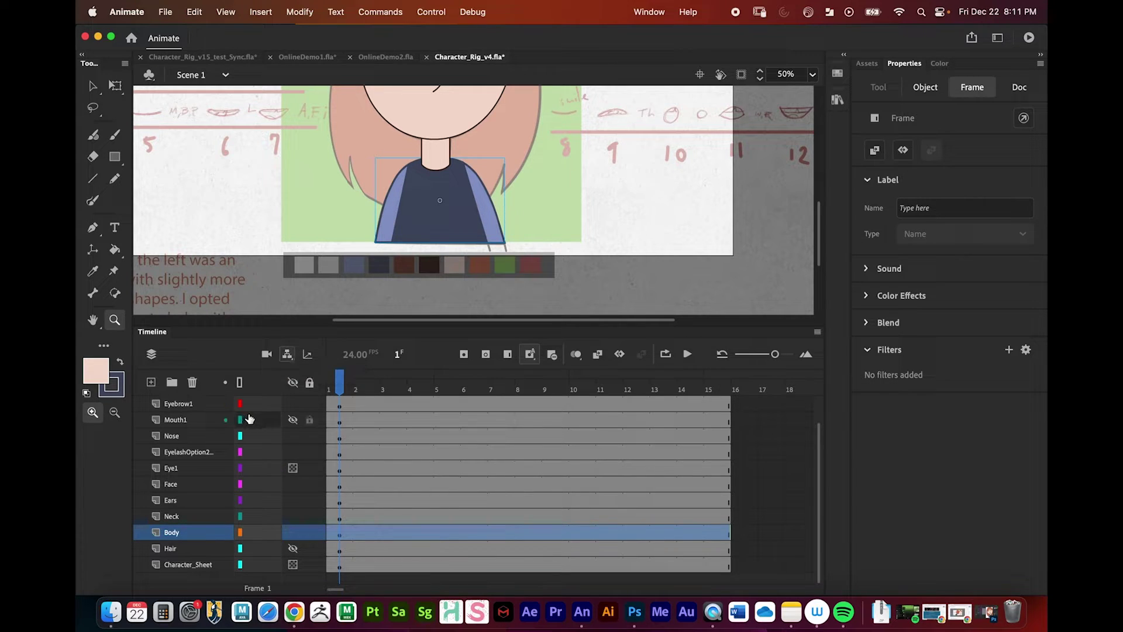
Move the Neck symbol's transformation point to the base of the neck with Free Transform and test its rotation, undoing the test
{"action": "left_click", "coordinate": [185, 519]}
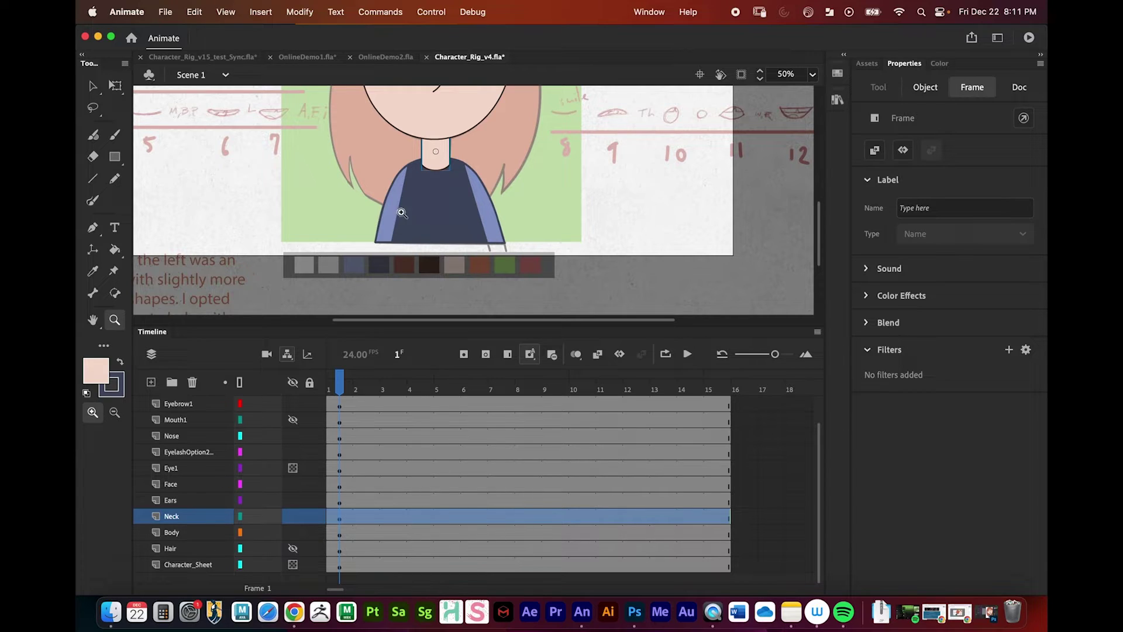
{"action": "left_click", "coordinate": [440, 177]}
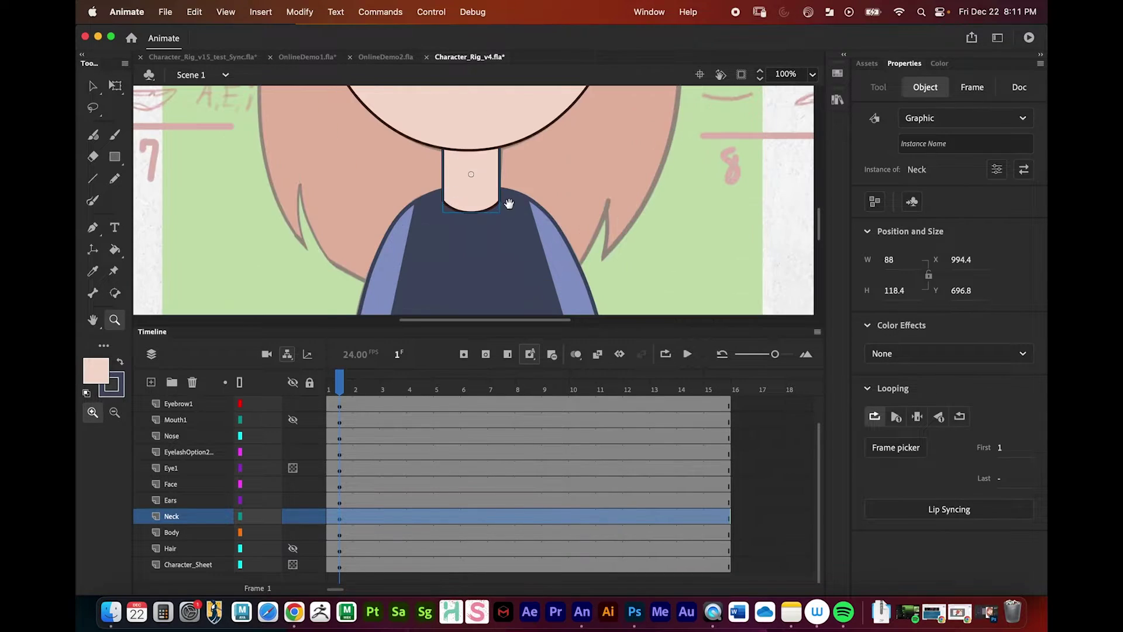
{"action": "left_click", "coordinate": [115, 85]}
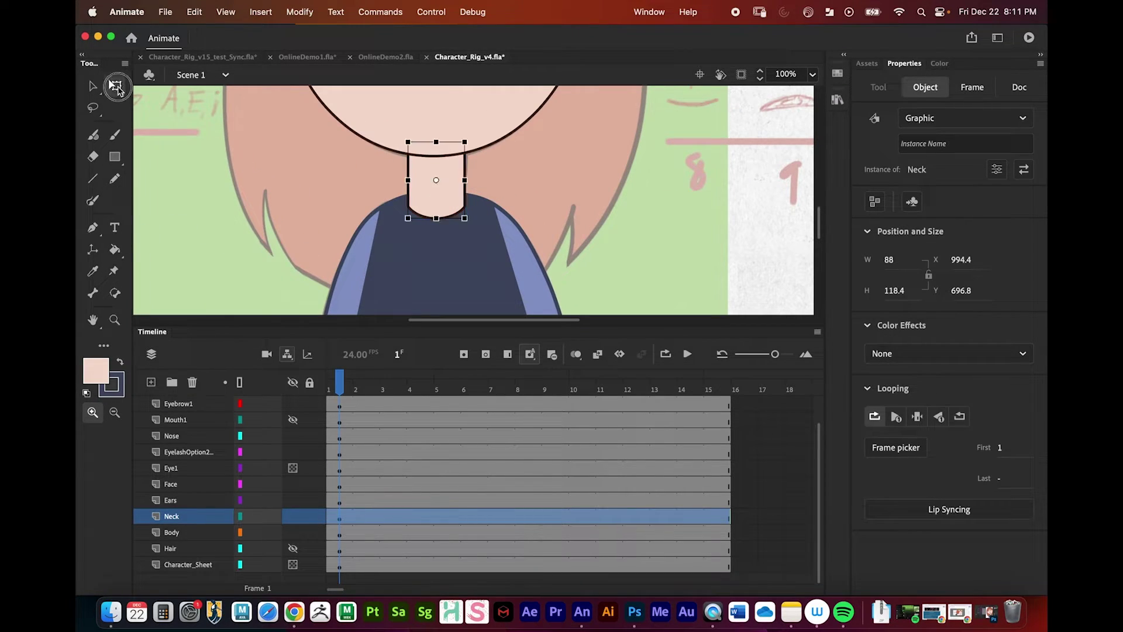
{"action": "mouse_move", "coordinate": [469, 224]}
{"action": "left_mouse_down"}
{"action": "mouse_move", "coordinate": [431, 261]}
{"action": "mouse_move", "coordinate": [514, 173]}
{"action": "mouse_move", "coordinate": [451, 242]}
{"action": "mouse_move", "coordinate": [456, 208]}
{"action": "left_mouse_up"}
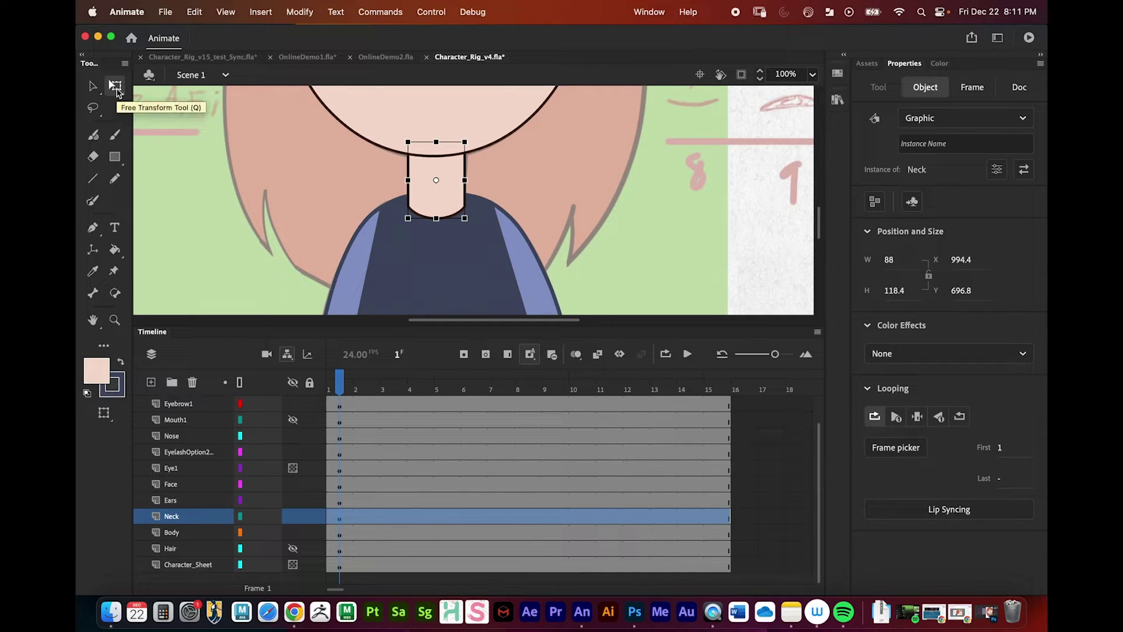
{"action": "left_click_drag", "start_coordinate": [436, 186], "coordinate": [437, 212]}
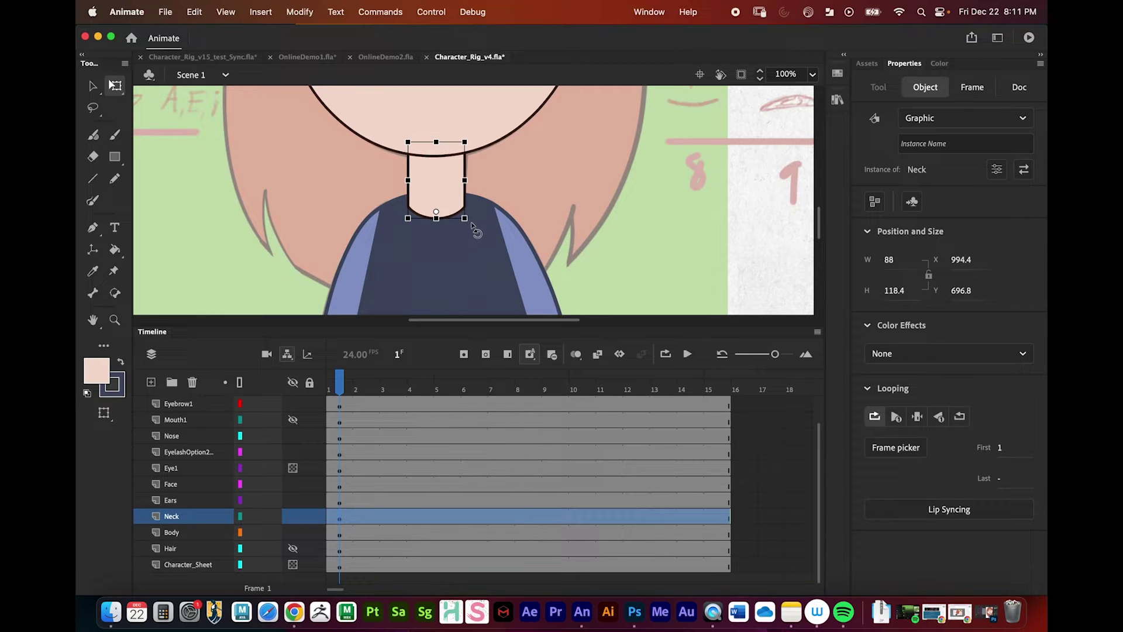
{"action": "left_click_drag", "start_coordinate": [466, 230], "coordinate": [475, 261]}
{"action": "key", "text": "super+z"}
Parent the Neck layer to the Body layer in the timeline
{"action": "left_click_drag", "start_coordinate": [242, 520], "coordinate": [256, 530]}
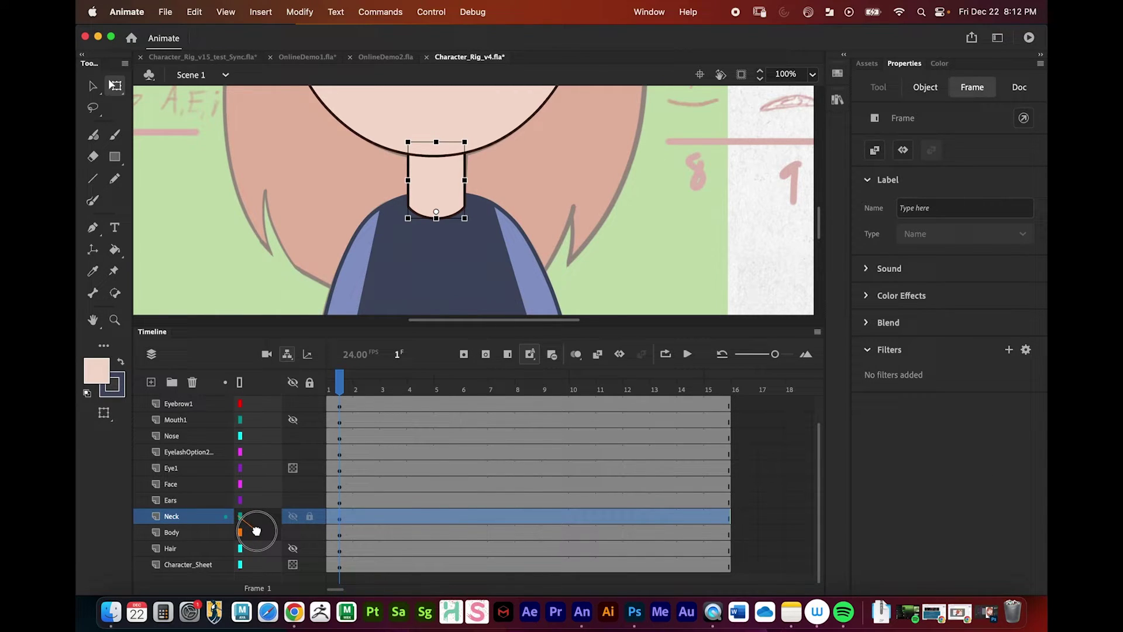
{"action": "left_click_drag", "start_coordinate": [256, 530], "coordinate": [241, 533]}
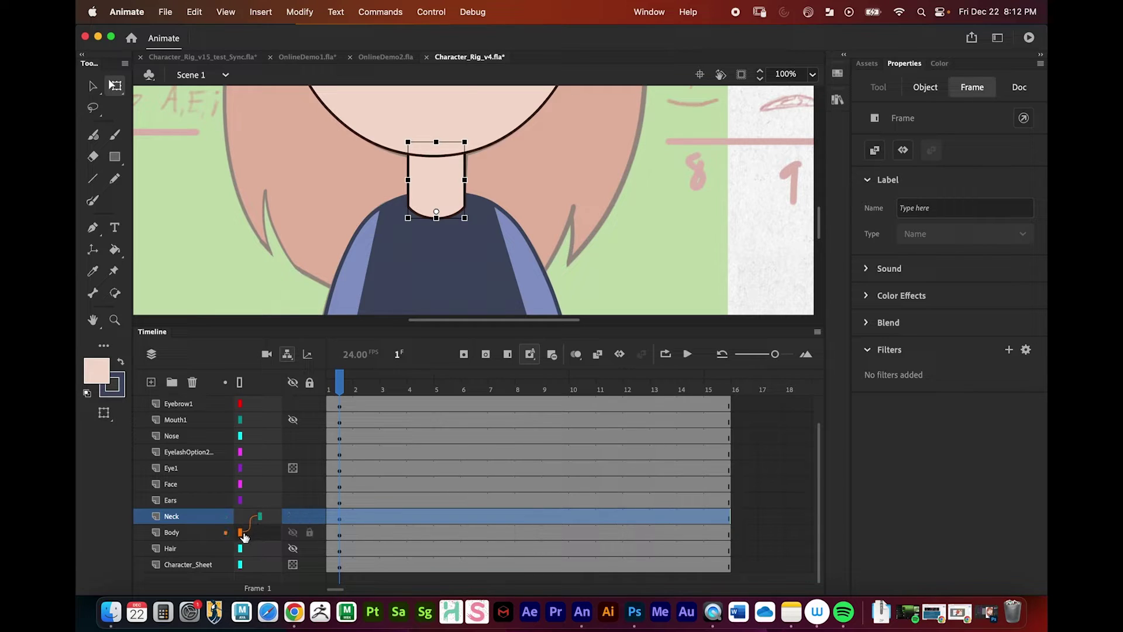
Test the Neck-to-Body parenting by moving and rotating the Body symbol, undoing each change
{"action": "left_click", "coordinate": [184, 533]}
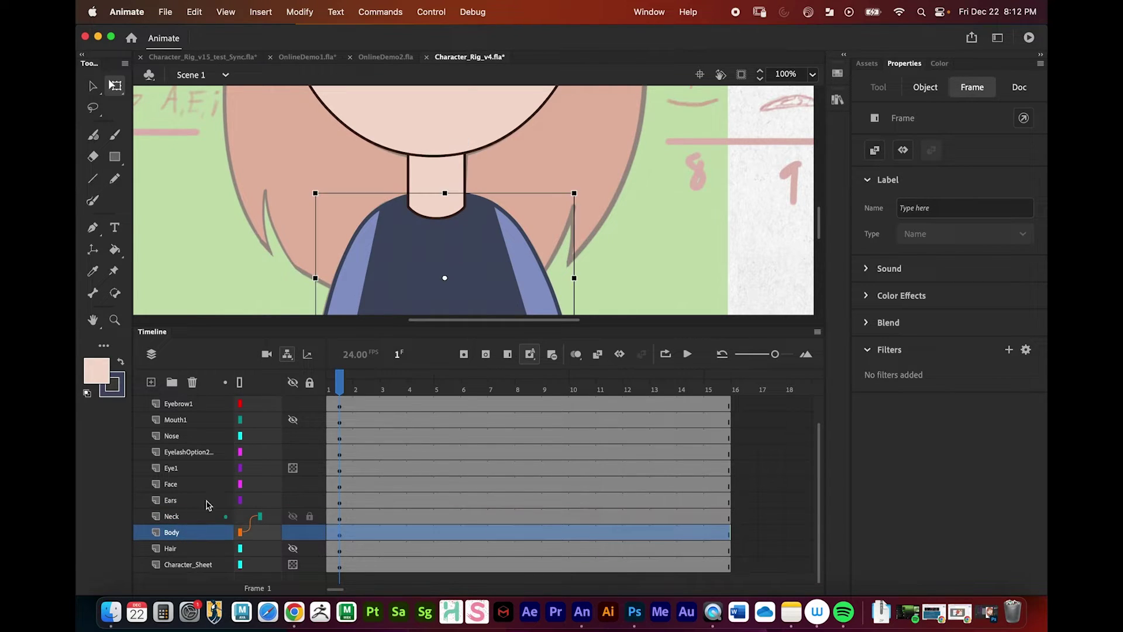
{"action": "scroll", "coordinate": [469, 247], "scroll_direction": "down", "scroll_amount": 2}
{"action": "left_click", "coordinate": [461, 193]}
{"action": "key", "text": "z"}
{"action": "left_click", "coordinate": [466, 218], "text": "alt"}
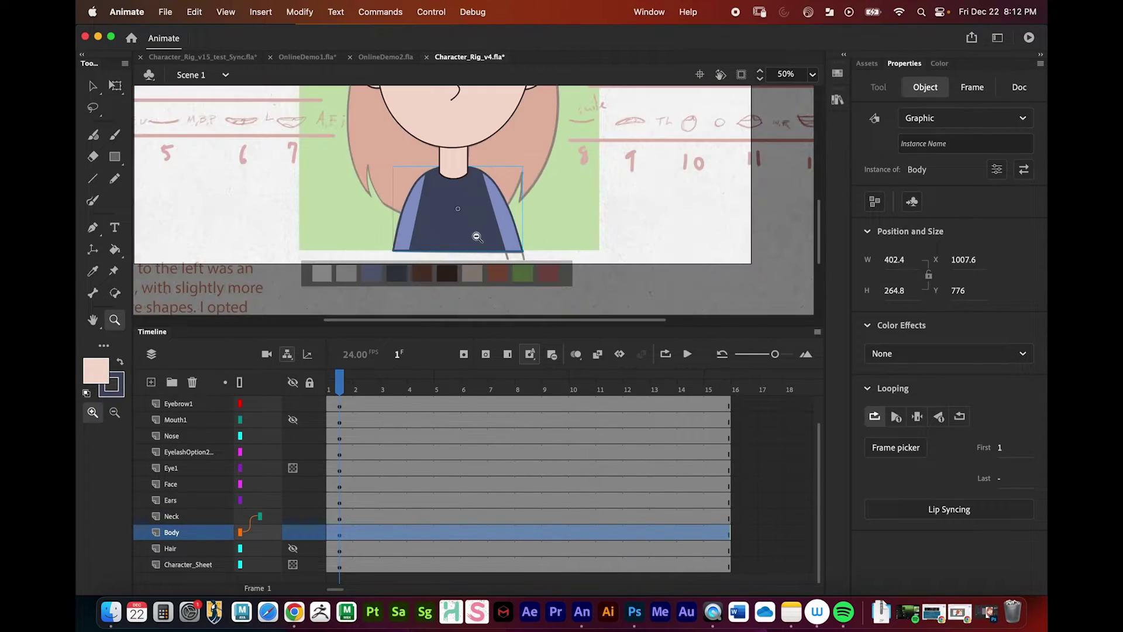
{"action": "left_click_drag", "start_coordinate": [471, 225], "coordinate": [471, 238]}
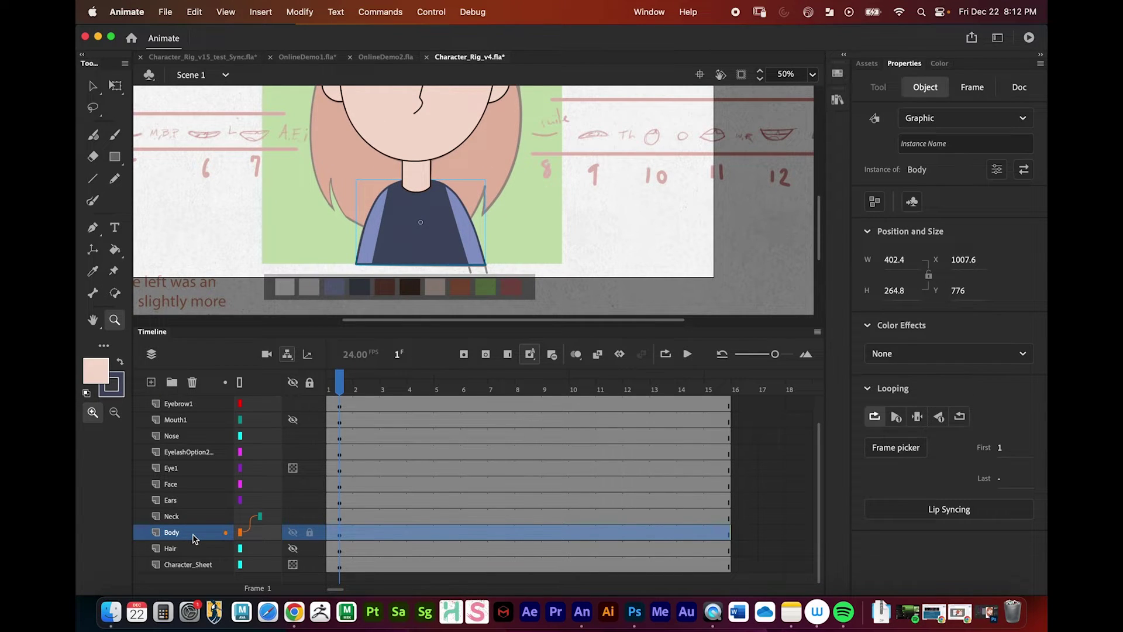
{"action": "left_click", "coordinate": [115, 86]}
{"action": "left_click_drag", "start_coordinate": [468, 230], "coordinate": [294, 241]}
{"action": "key", "text": "super+z"}
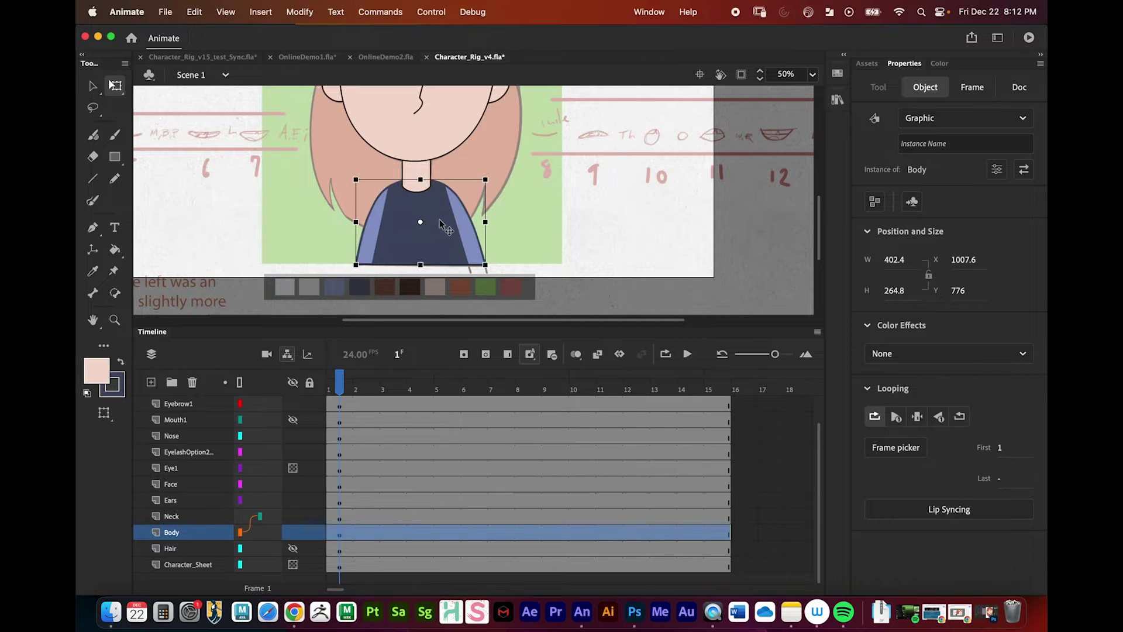
{"action": "left_click_drag", "start_coordinate": [493, 178], "coordinate": [518, 218]}
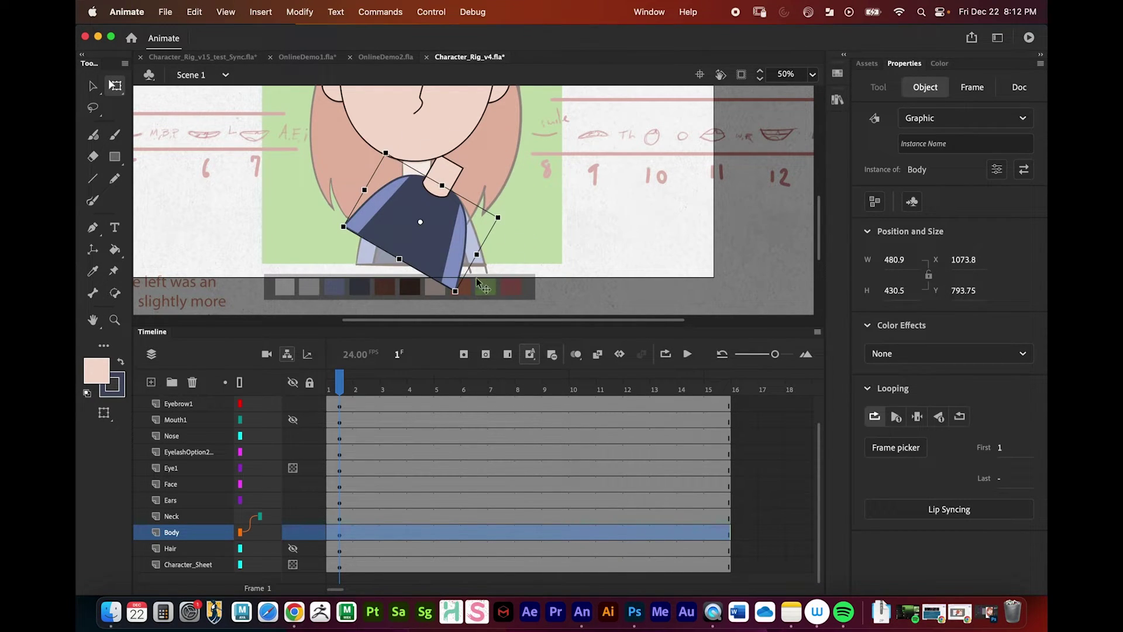
{"action": "key", "text": "super+z"}
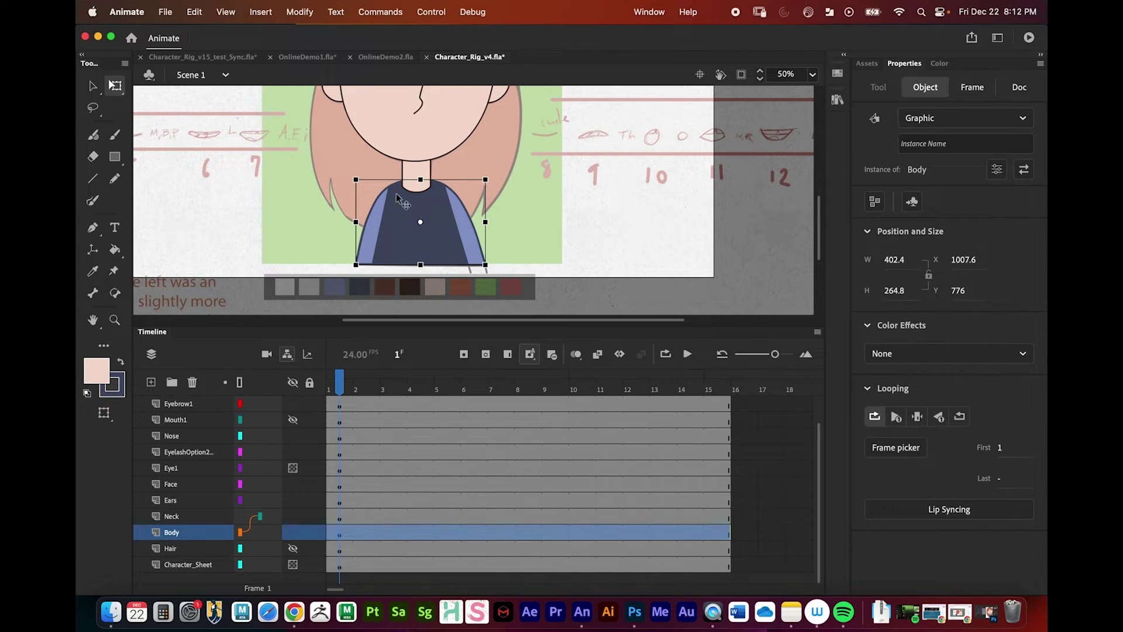
Try moving the face symbol's transformation point to the chin and rotating the face, undoing the rotation
{"action": "scroll", "coordinate": [403, 199], "scroll_direction": "up", "scroll_amount": 3}
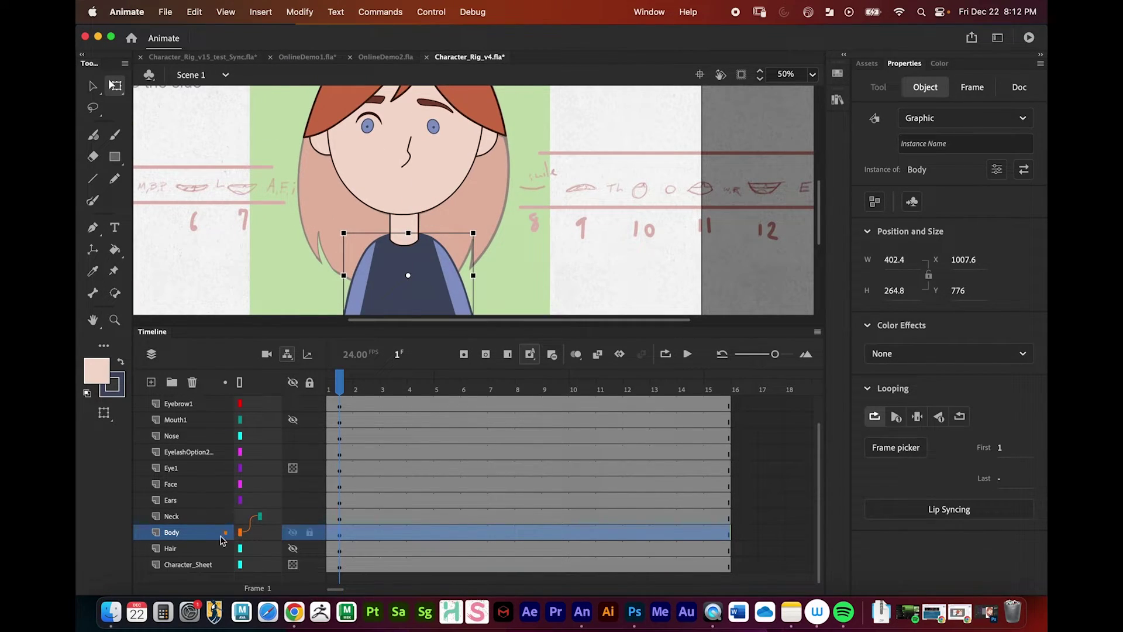
{"action": "left_click", "coordinate": [181, 485]}
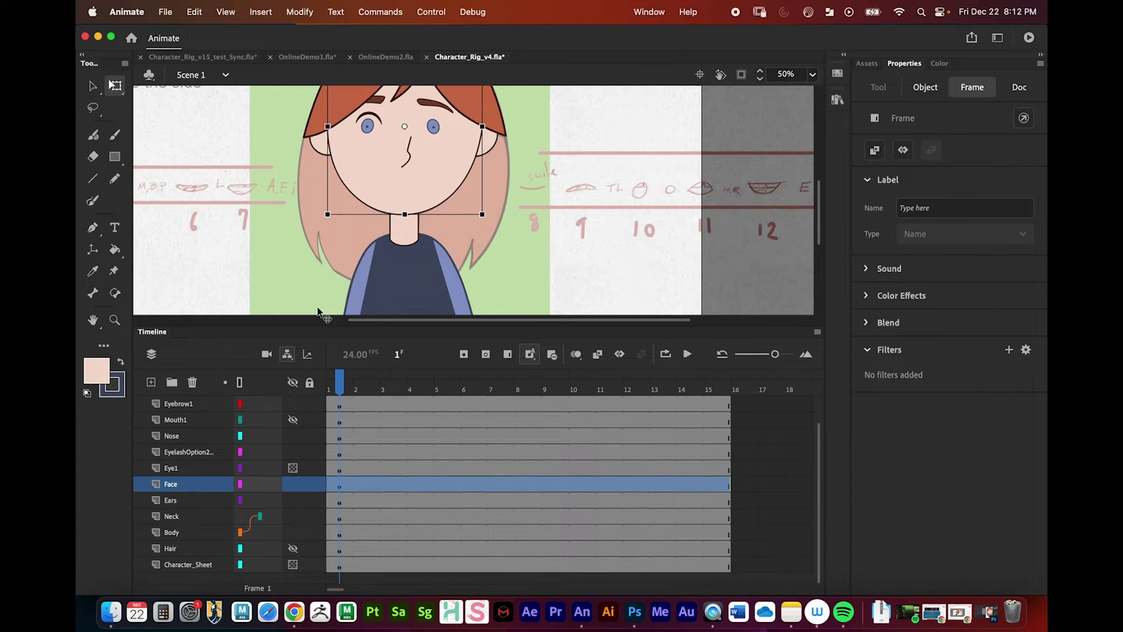
{"action": "left_click", "coordinate": [408, 220]}
{"action": "left_click_drag", "start_coordinate": [408, 220], "coordinate": [407, 209]}
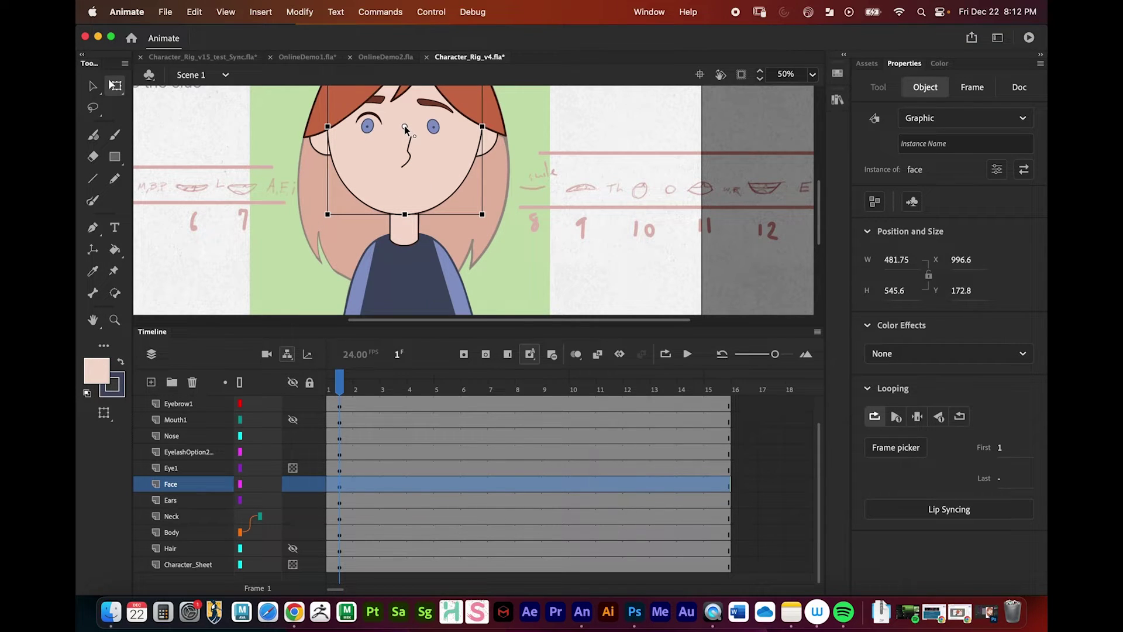
{"action": "left_click_drag", "start_coordinate": [405, 214], "coordinate": [406, 214]}
{"action": "left_click_drag", "start_coordinate": [489, 227], "coordinate": [401, 264]}
{"action": "key", "text": "super+z"}
Hide the Character_Sheet layer and try rotating the face about a transformation point at the chin, undoing the trial changes
{"action": "left_click", "coordinate": [293, 564]}
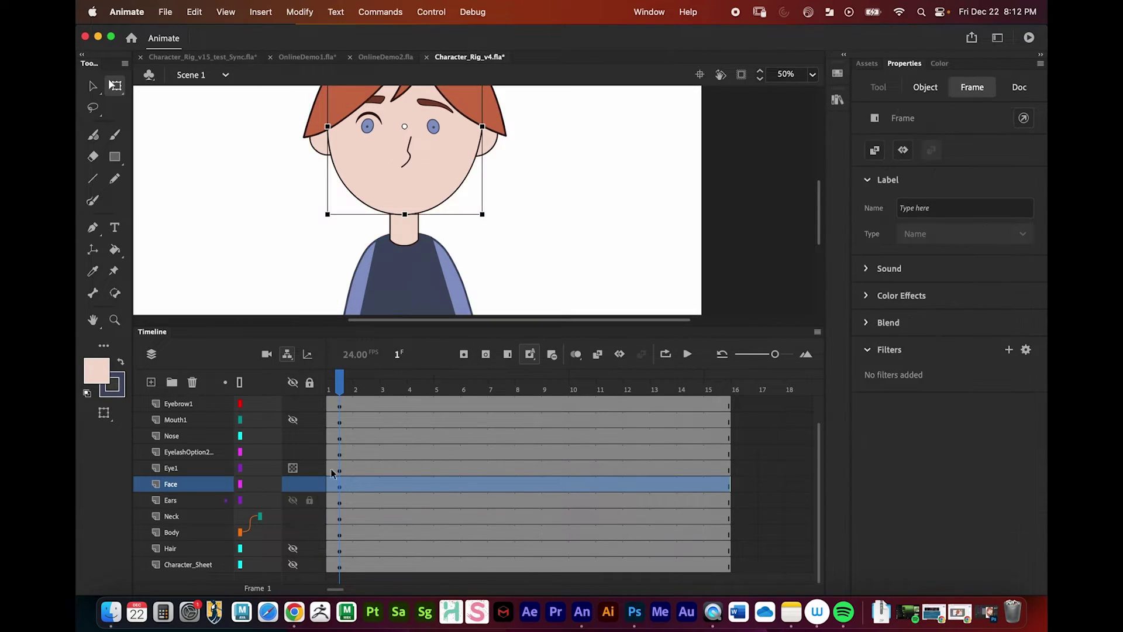
{"action": "mouse_move", "coordinate": [485, 217]}
{"action": "left_mouse_down"}
{"action": "mouse_move", "coordinate": [371, 283]}
{"action": "mouse_move", "coordinate": [539, 186]}
{"action": "mouse_move", "coordinate": [484, 220]}
{"action": "left_mouse_up"}
{"action": "key", "text": "super+z"}
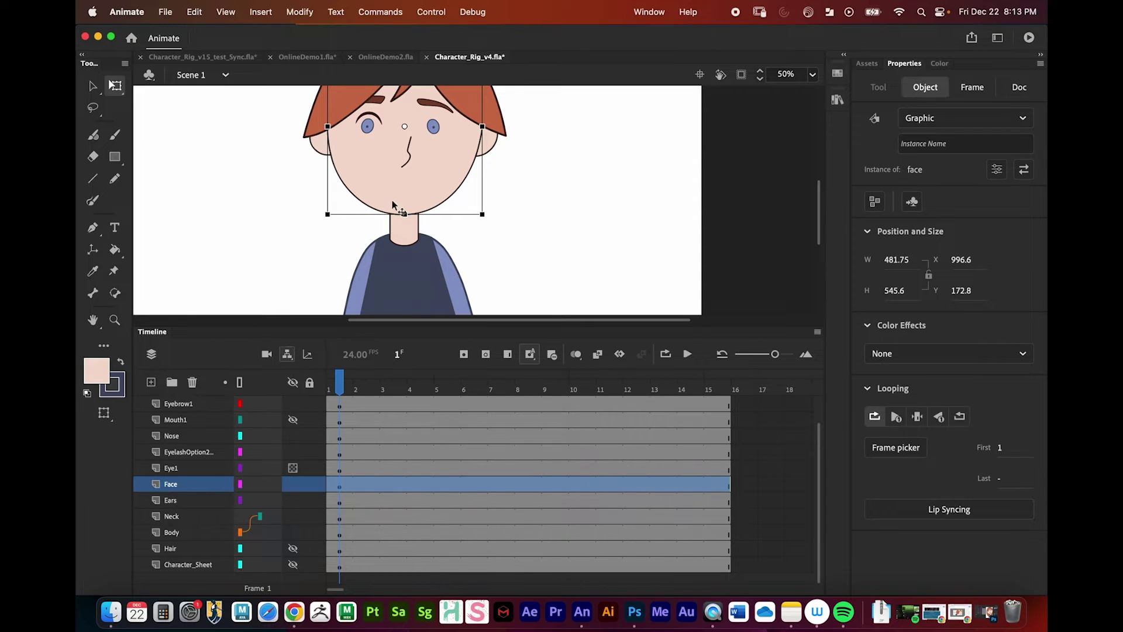
{"action": "left_click_drag", "start_coordinate": [405, 212], "coordinate": [405, 214]}
{"action": "key", "text": "super+z"}
{"action": "key", "text": "super+z"}
{"action": "key", "text": "super+z"}
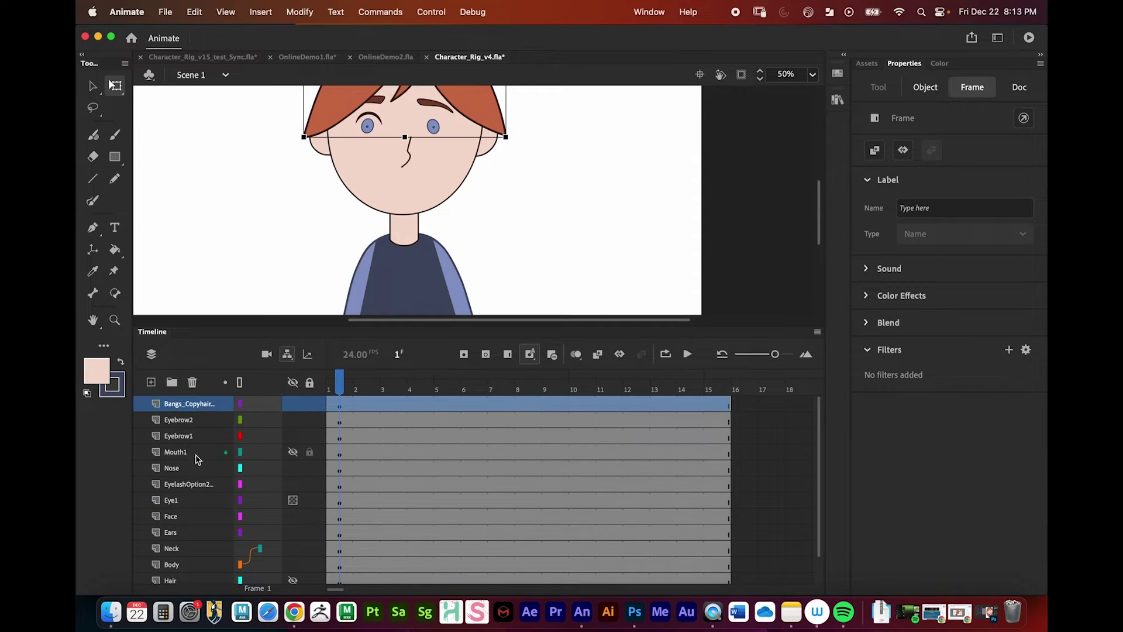
Add a new layer above the bangs layer and name it Head_NULL
{"action": "left_click", "coordinate": [151, 382]}
{"action": "double_click", "coordinate": [182, 404]}
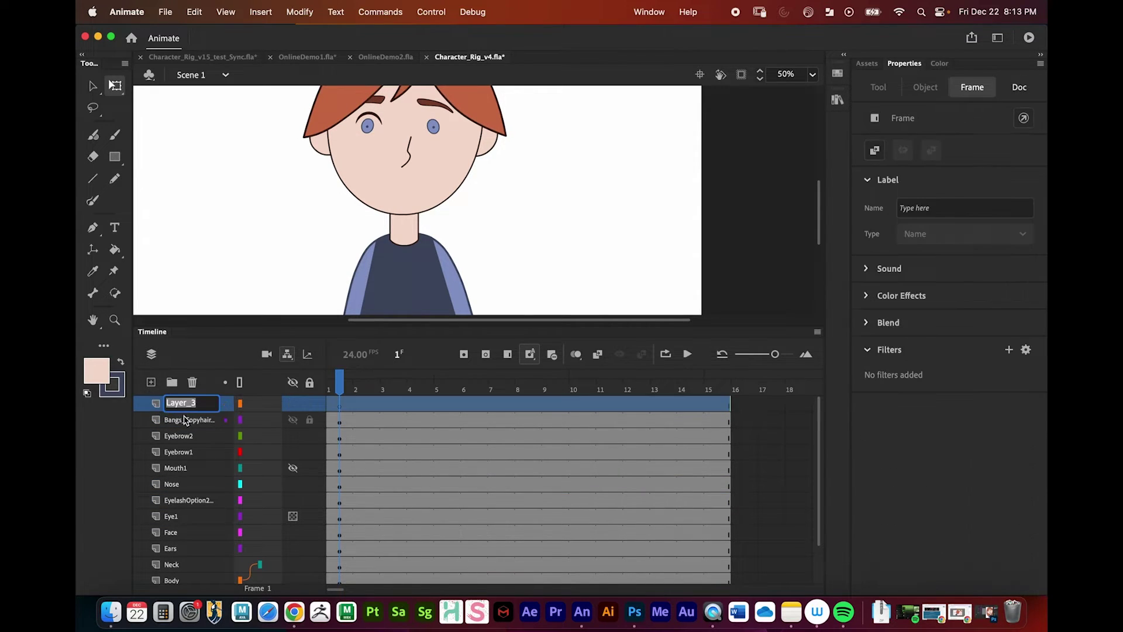
{"action": "type", "text": "Head_NULL"}
{"action": "key", "text": "Return"}
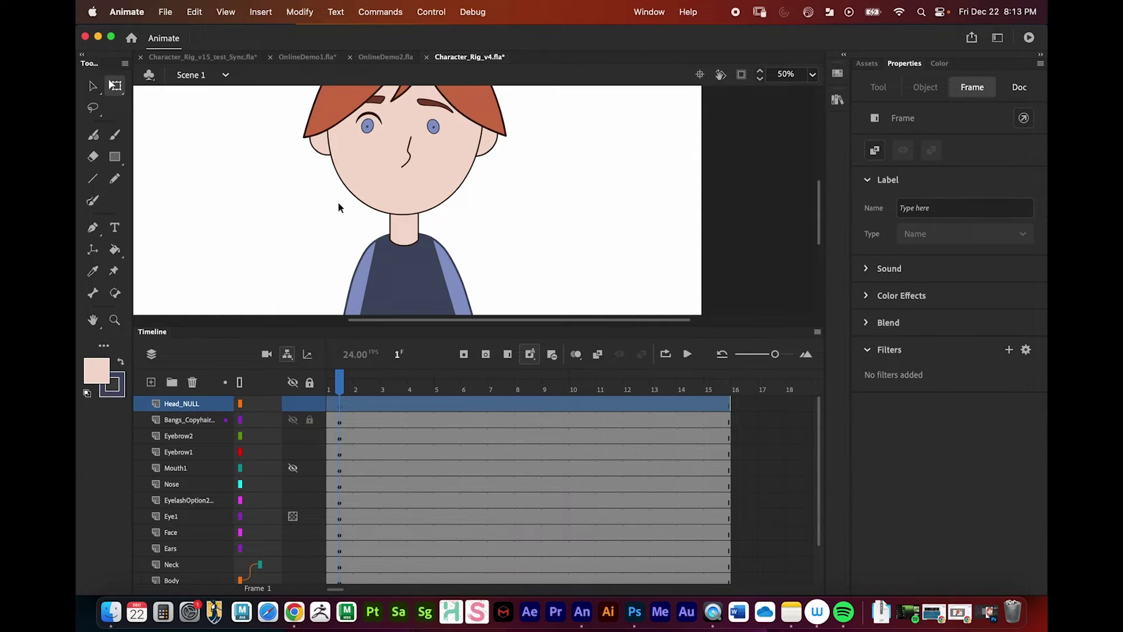
Draw a circle about 53 px wide at the chin on the Head_NULL layer with the Oval tool
{"action": "left_click", "coordinate": [115, 158]}
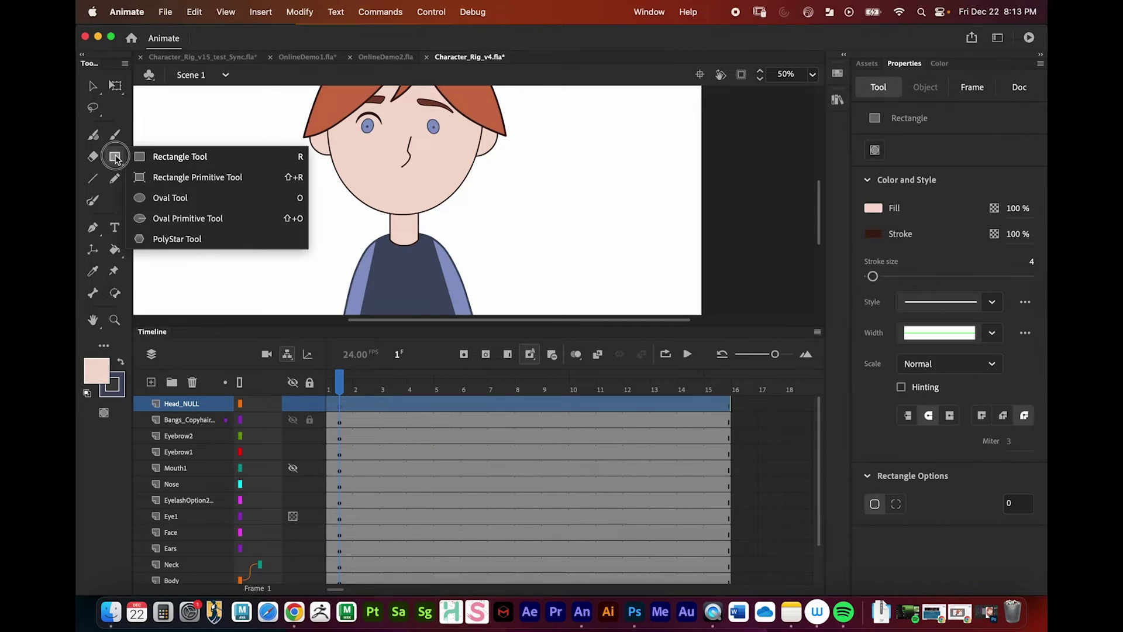
{"action": "left_click", "coordinate": [172, 158]}
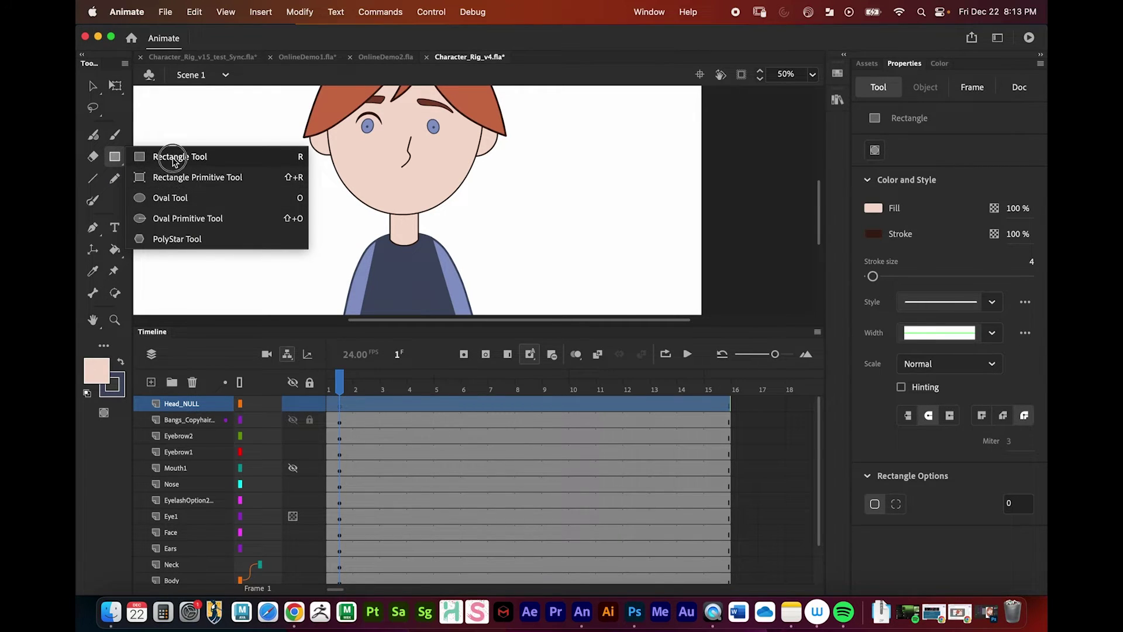
{"action": "left_click", "coordinate": [171, 198]}
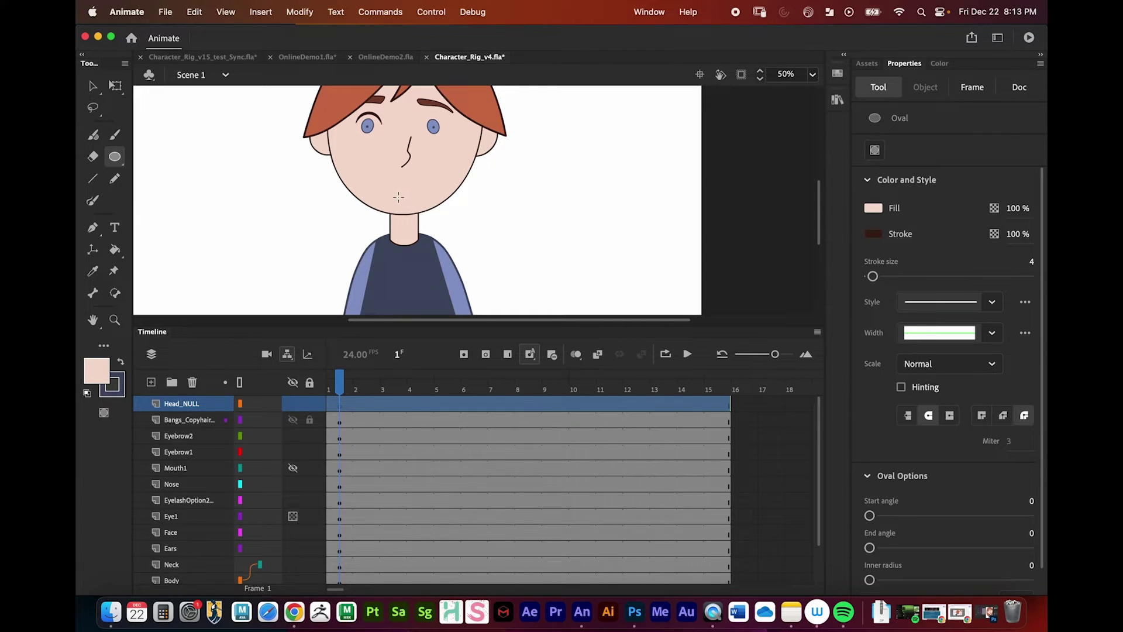
{"action": "left_click_drag", "start_coordinate": [400, 199], "coordinate": [414, 213]}
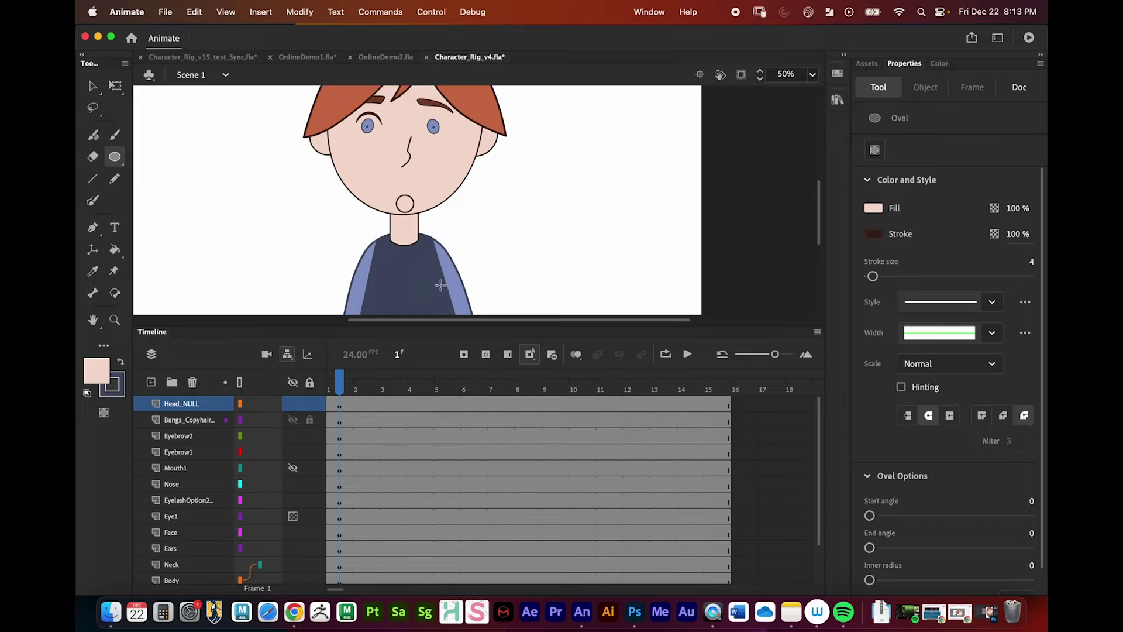
Select the chin circle's fill and outline on the Head_NULL layer and convert them to a graphic symbol named HeadNULL
{"action": "key", "text": "z"}
{"action": "left_click", "coordinate": [427, 242]}
{"action": "left_click", "coordinate": [444, 206]}
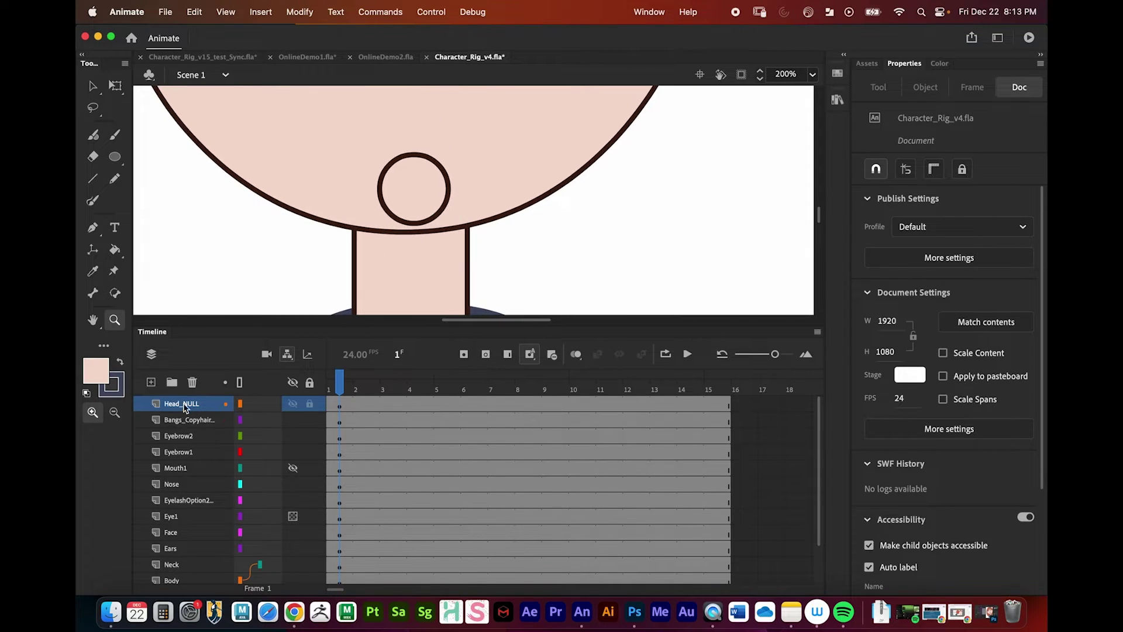
{"action": "left_click", "coordinate": [115, 85]}
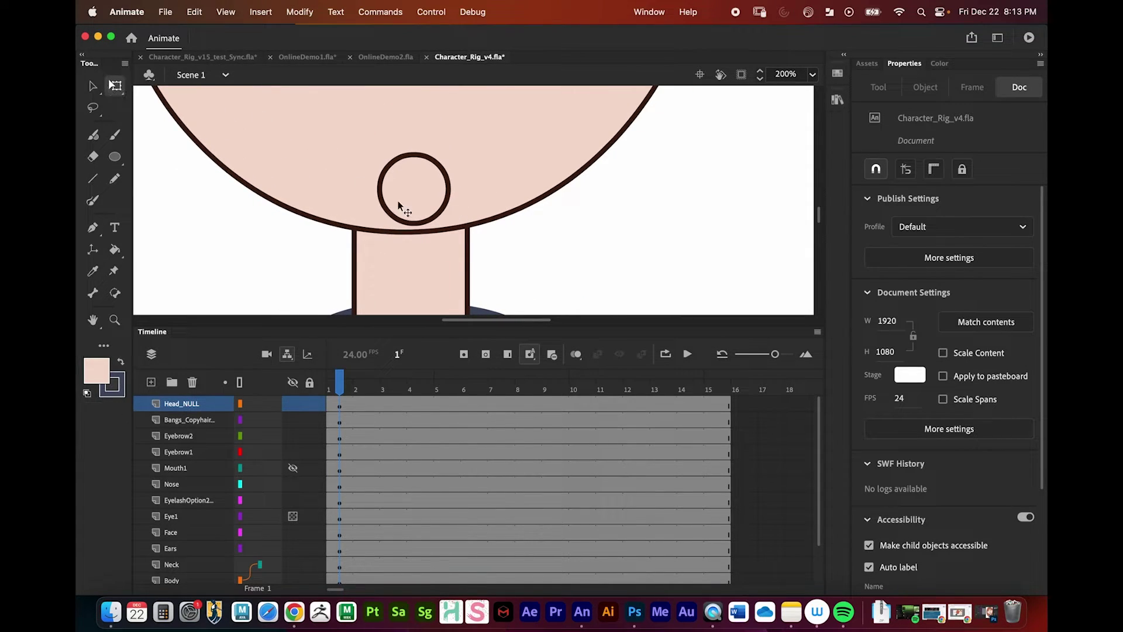
{"action": "left_click", "coordinate": [433, 173]}
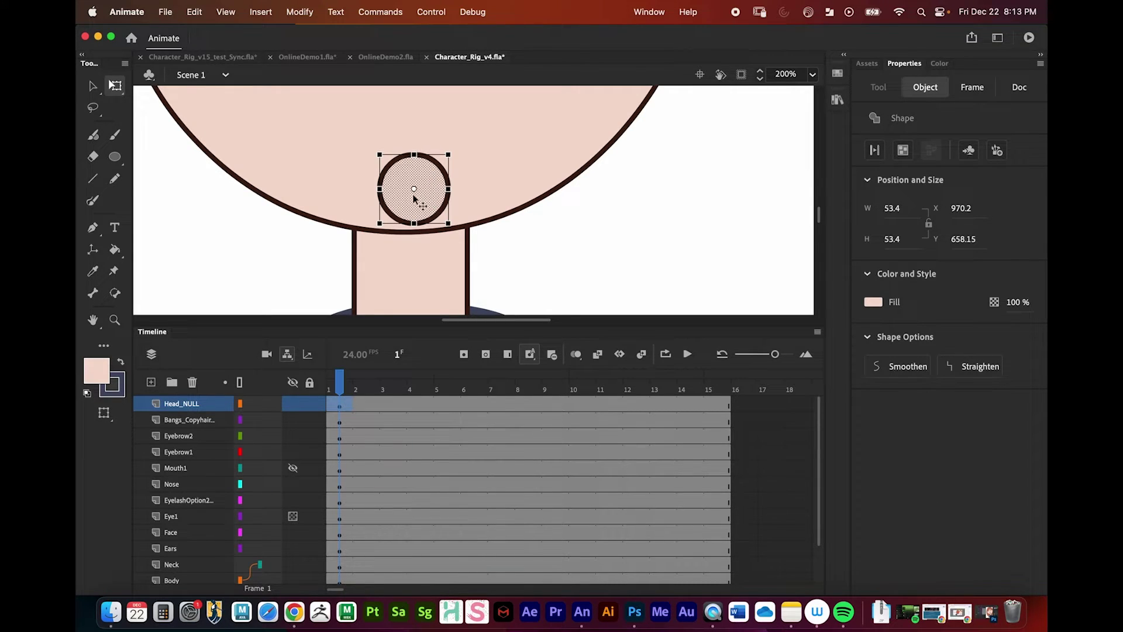
{"action": "key", "text": "z"}
{"action": "left_click", "coordinate": [427, 192], "text": "alt"}
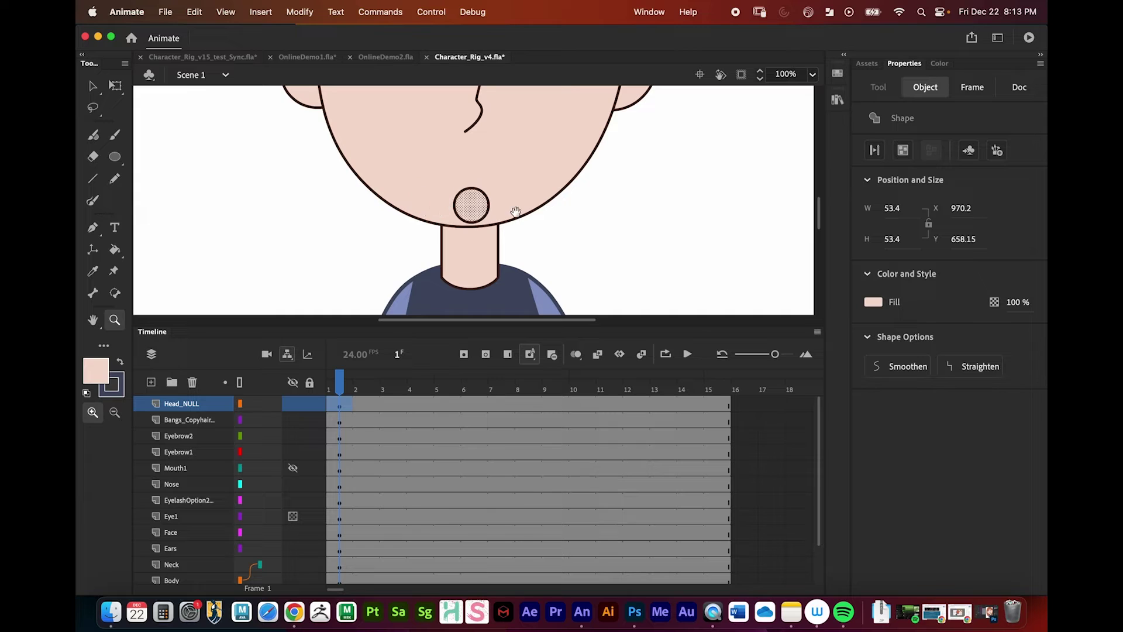
{"action": "left_click_drag", "start_coordinate": [515, 211], "coordinate": [435, 231]}
{"action": "left_click", "coordinate": [338, 404]}
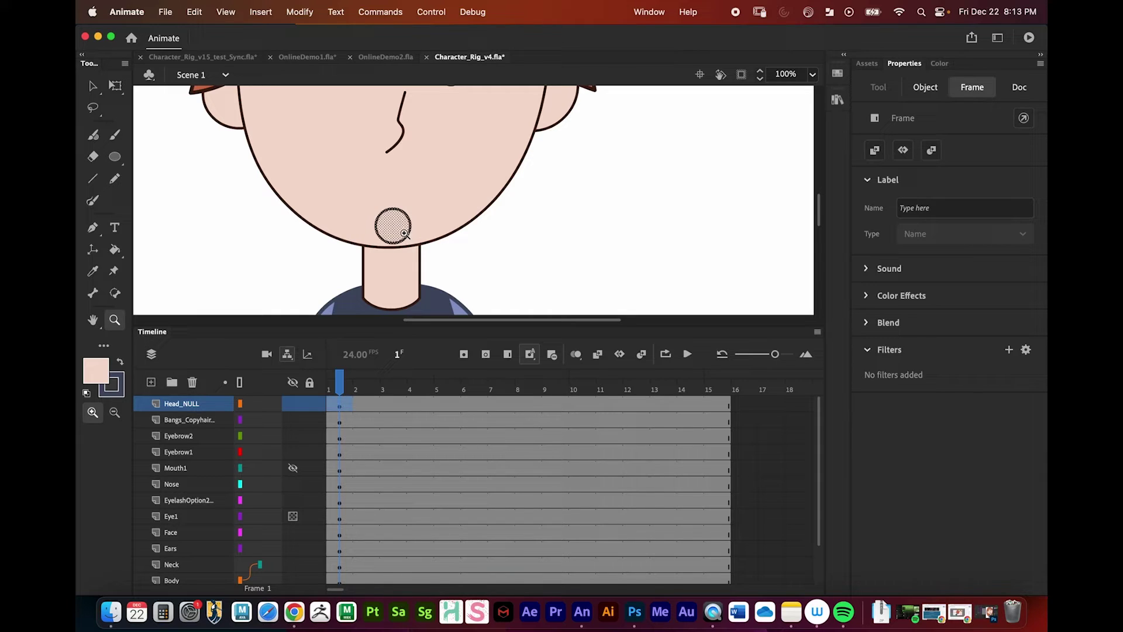
{"action": "left_click", "coordinate": [92, 85]}
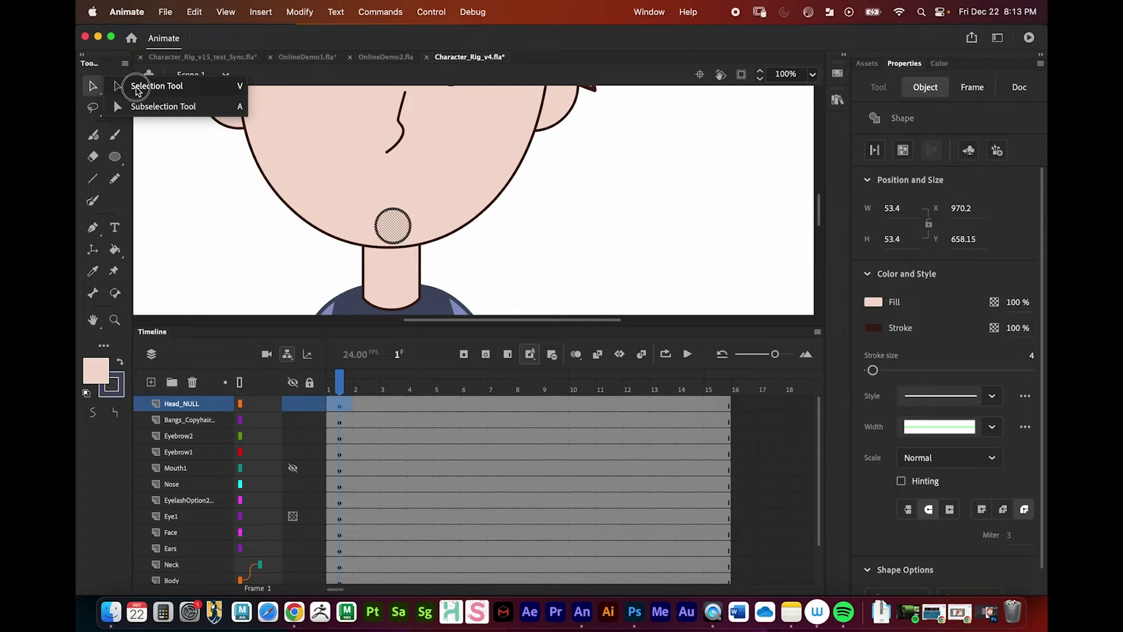
{"action": "right_click", "coordinate": [393, 224]}
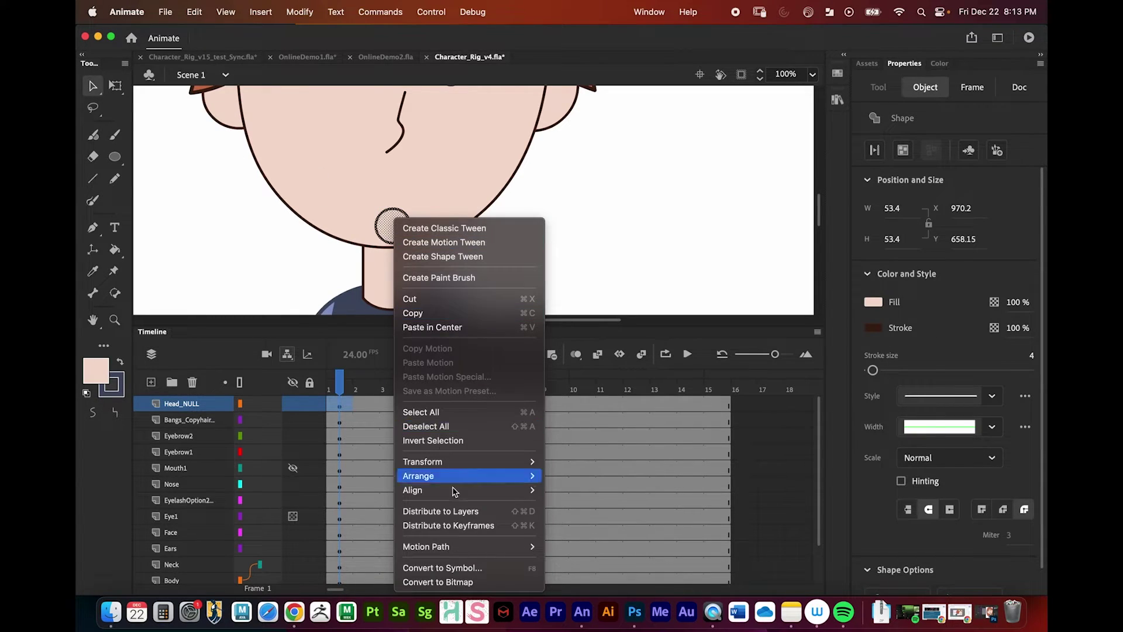
{"action": "left_click", "coordinate": [443, 567]}
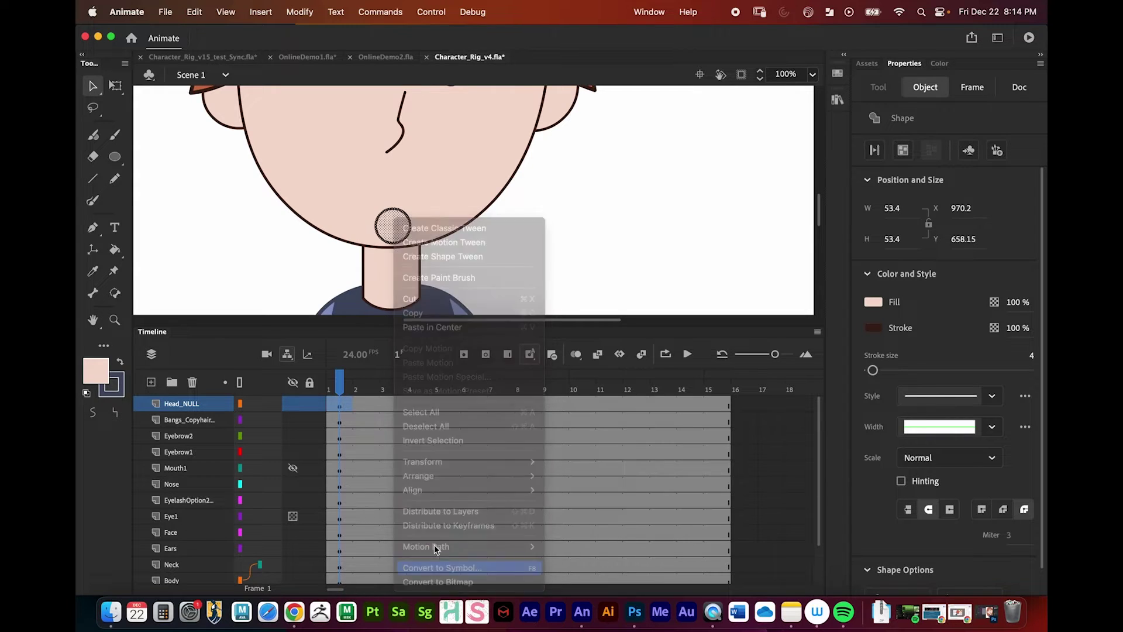
{"action": "type", "text": "He"}
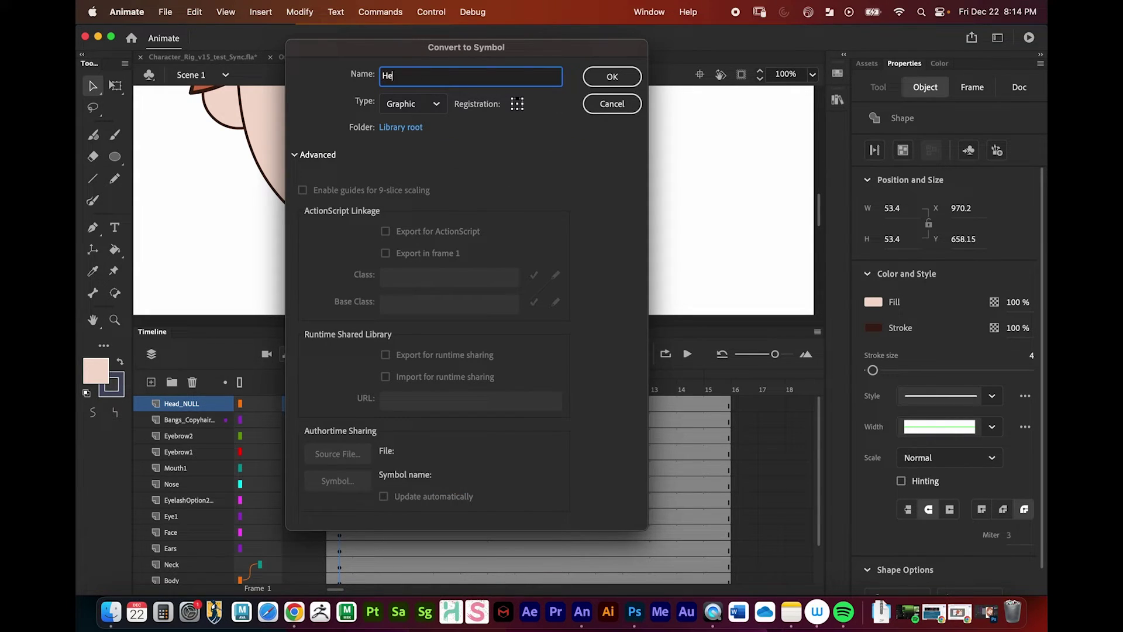
{"action": "type", "text": "adNULL"}
{"action": "key", "text": "Return"}
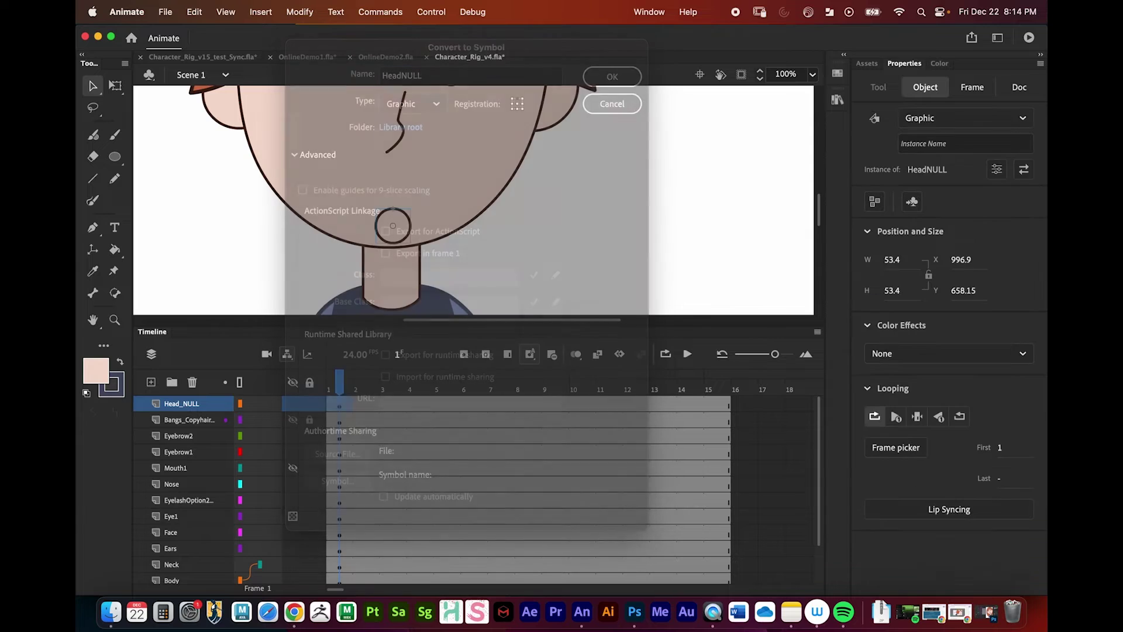
Check the HeadNULL symbol in the document library
{"action": "left_click", "coordinate": [838, 100]}
{"action": "left_click_drag", "start_coordinate": [667, 293], "coordinate": [673, 313]}
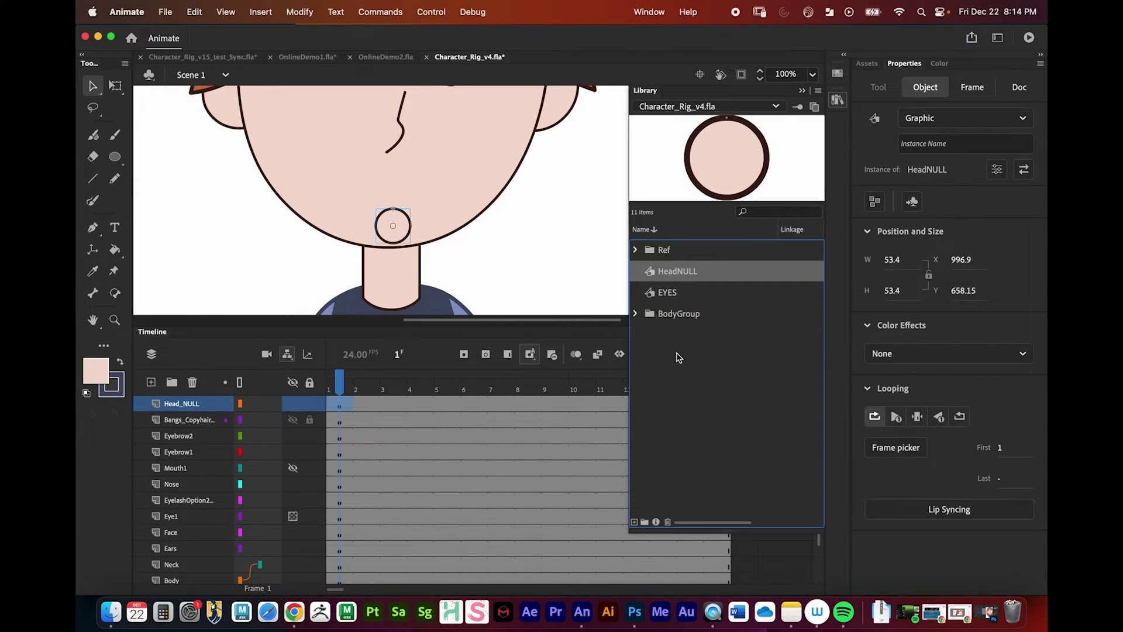
{"action": "left_click", "coordinate": [803, 92]}
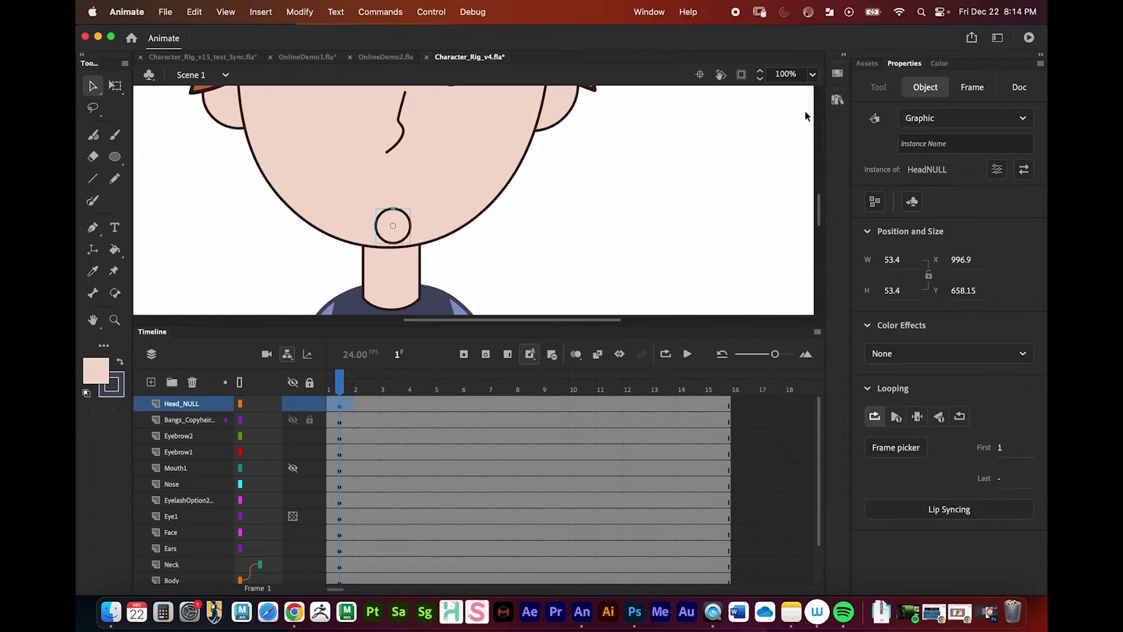
Move the Head_NULL layer between Ears and Neck, and parent it to the Neck layer
{"action": "scroll", "coordinate": [437, 221], "scroll_direction": "down", "scroll_amount": 1}
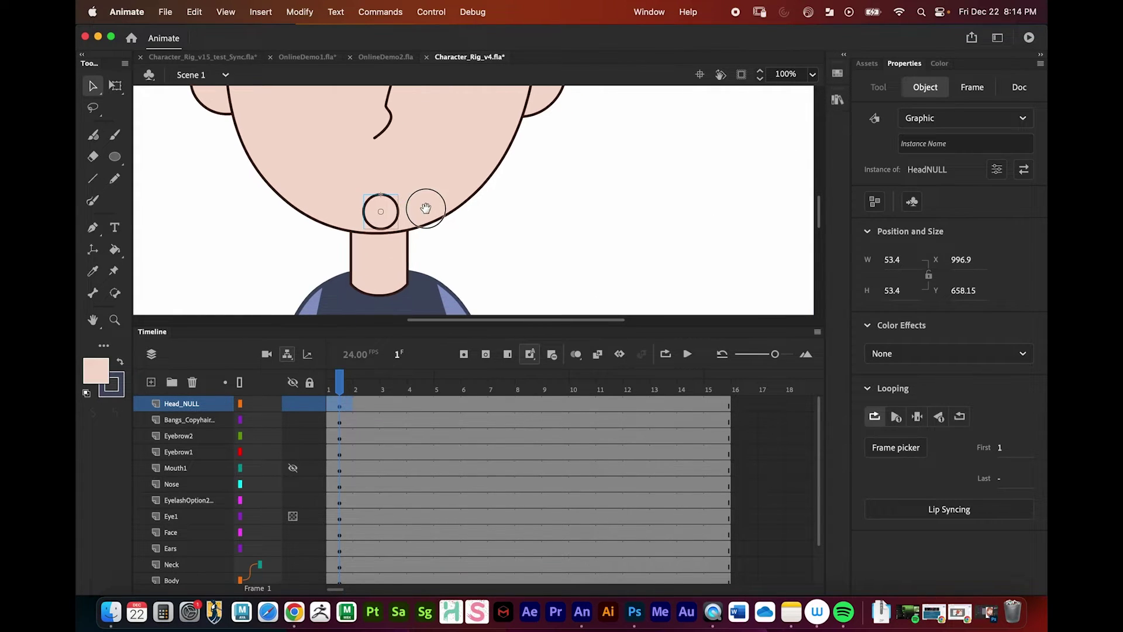
{"action": "key", "text": "z"}
{"action": "left_click", "coordinate": [418, 205], "text": "alt"}
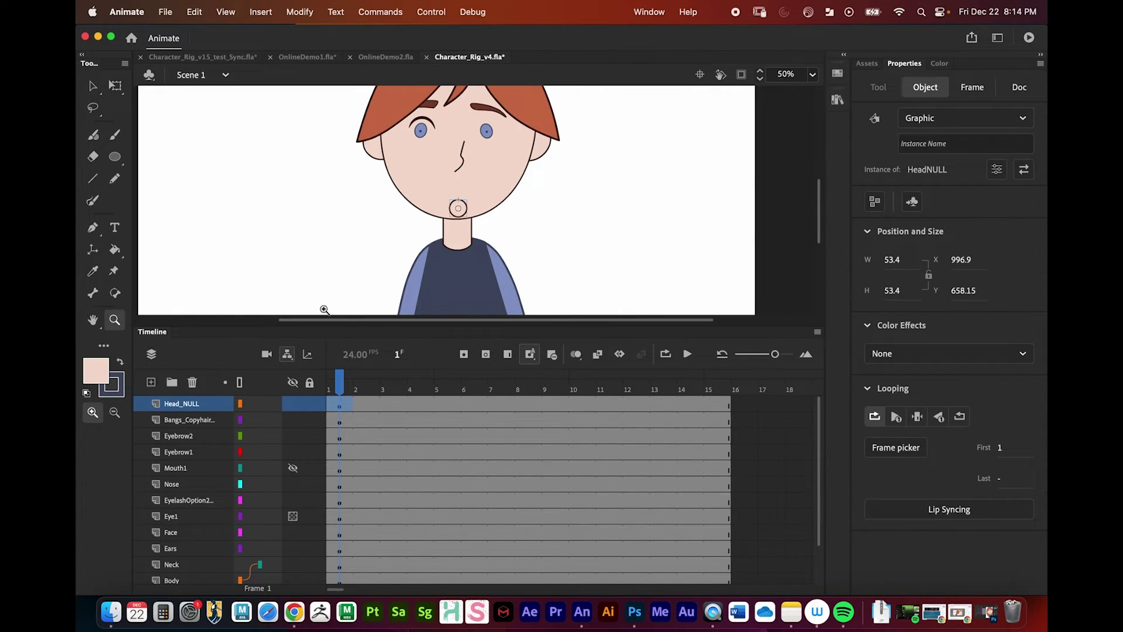
{"action": "left_click_drag", "start_coordinate": [171, 410], "coordinate": [186, 515]}
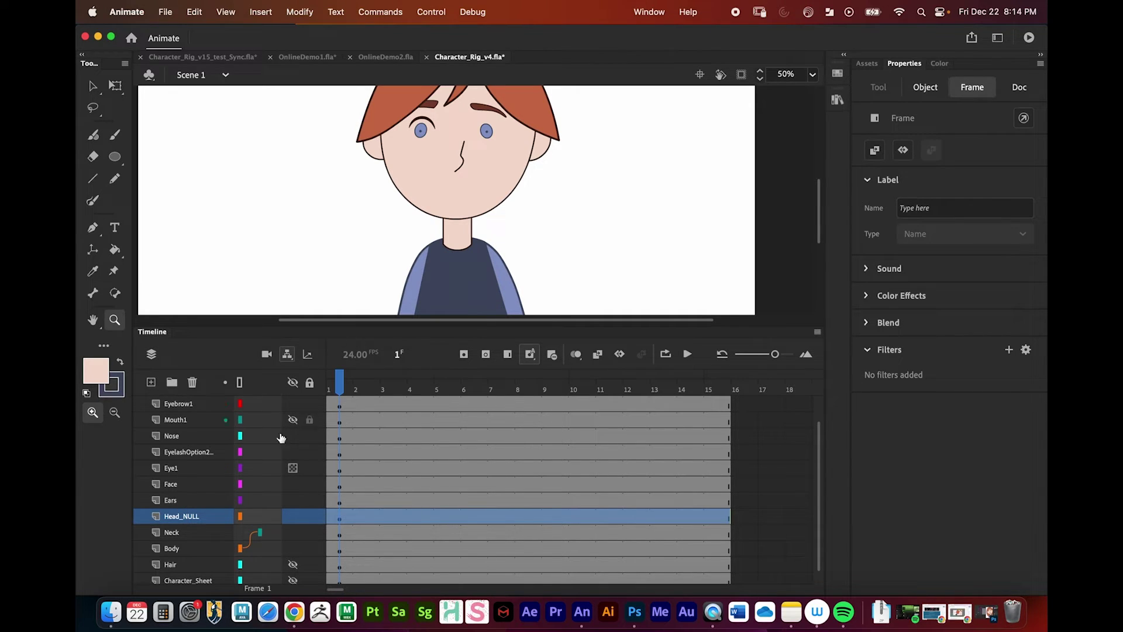
{"action": "left_click", "coordinate": [239, 515]}
{"action": "left_click_drag", "start_coordinate": [240, 515], "coordinate": [258, 532]}
Test the Neck and Head_NULL parenting by rotating the Body symbol, and undo the trial changes
{"action": "left_click", "coordinate": [176, 550]}
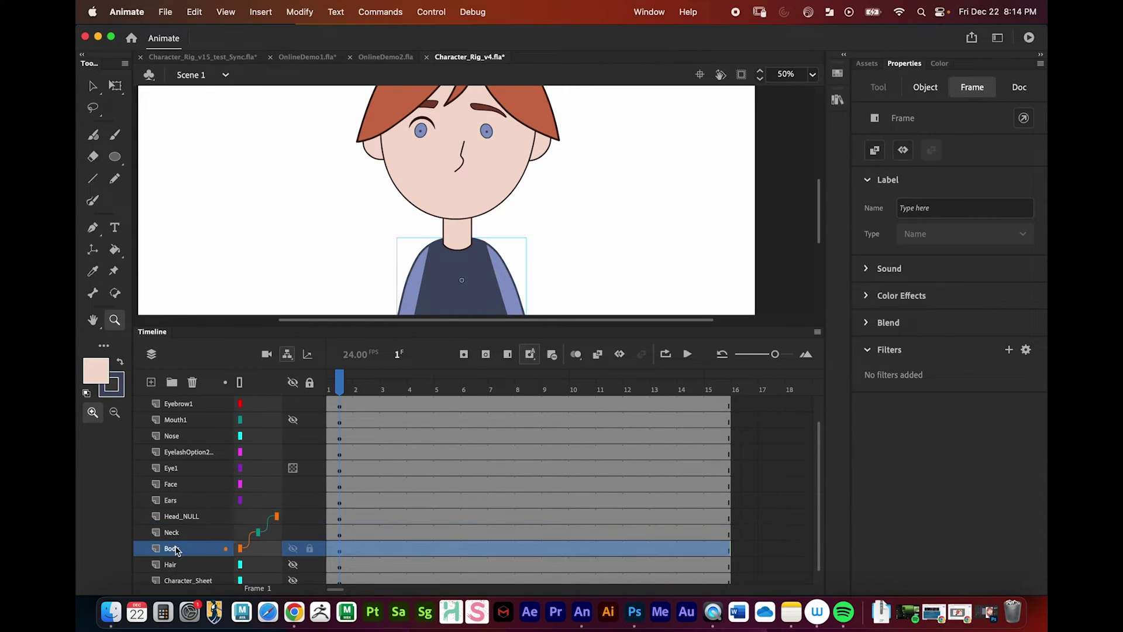
{"action": "left_click", "coordinate": [116, 86]}
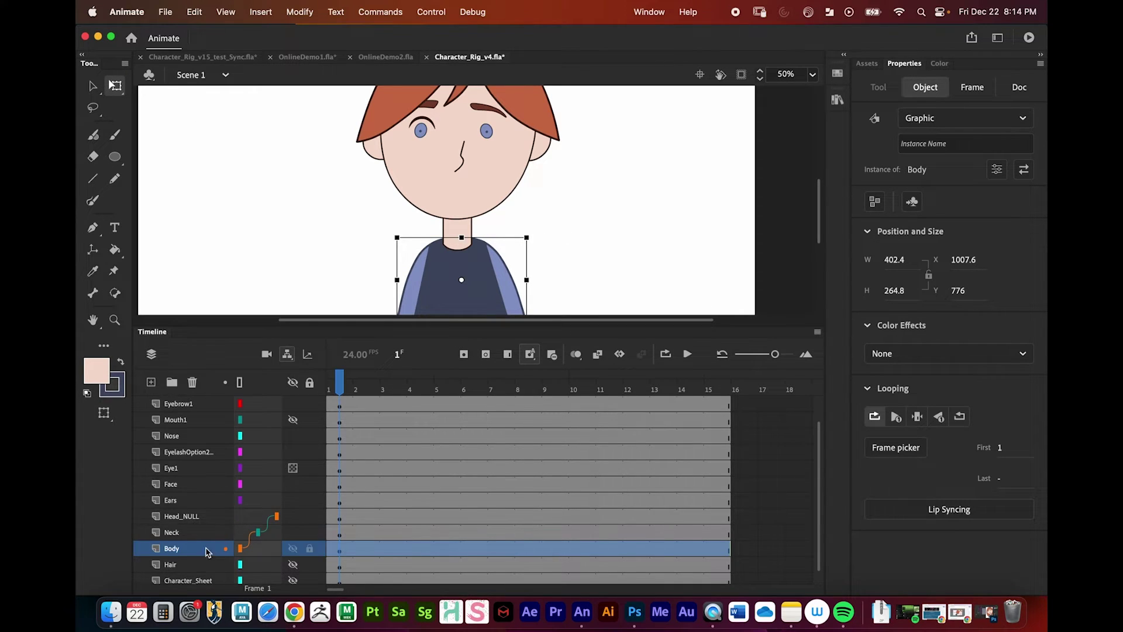
{"action": "left_click_drag", "start_coordinate": [536, 237], "coordinate": [571, 300]}
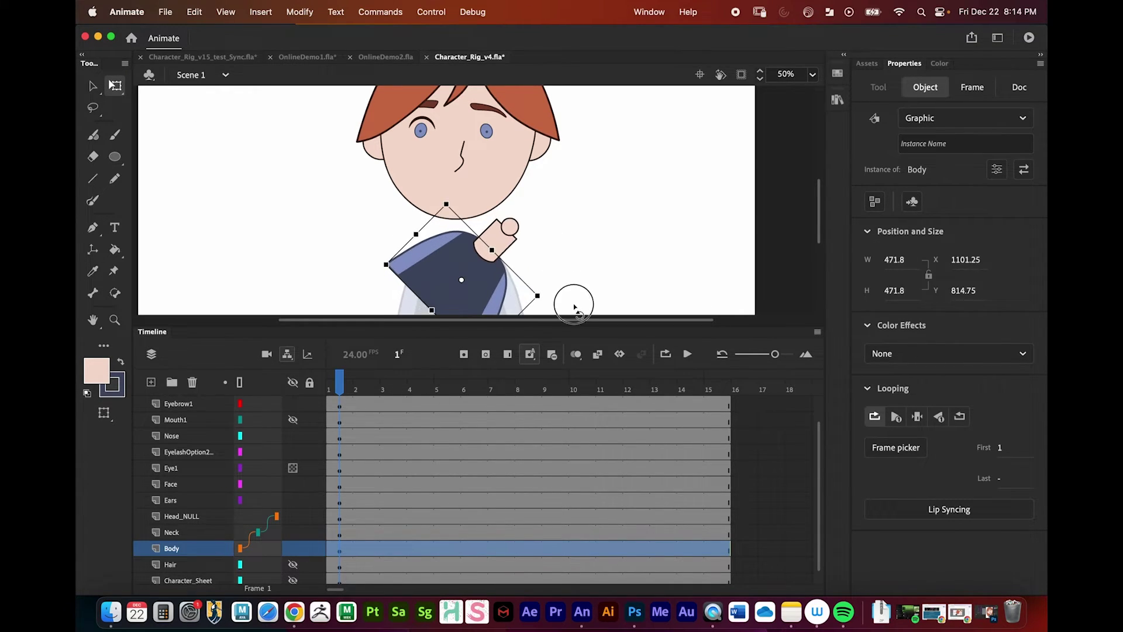
{"action": "left_click", "coordinate": [502, 237]}
{"action": "left_click", "coordinate": [502, 237]}
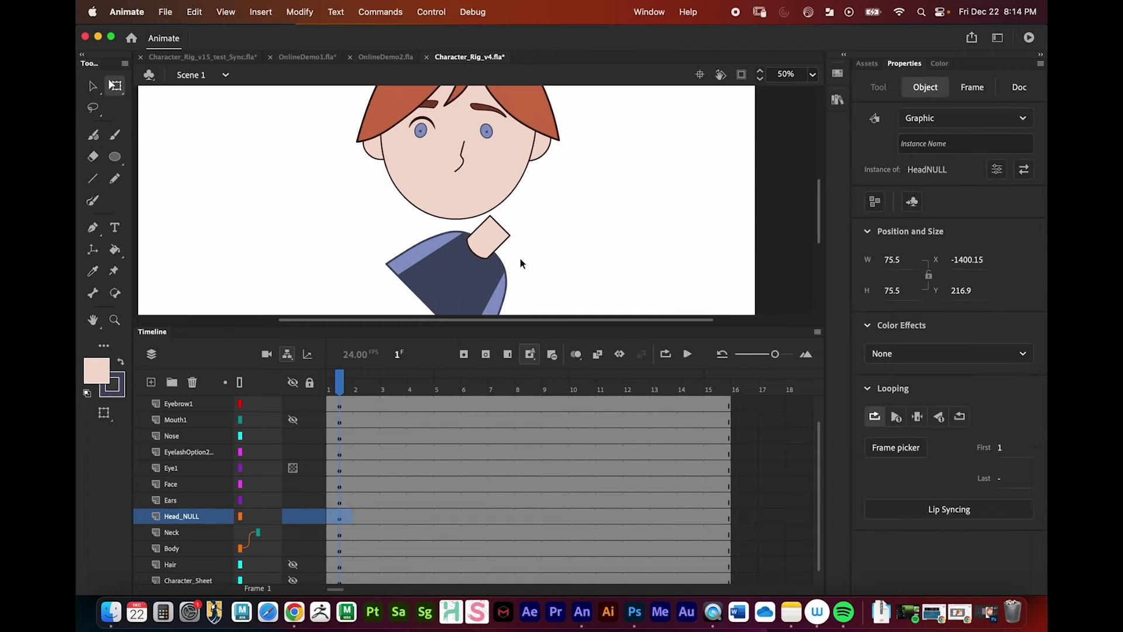
{"action": "left_click", "coordinate": [514, 265]}
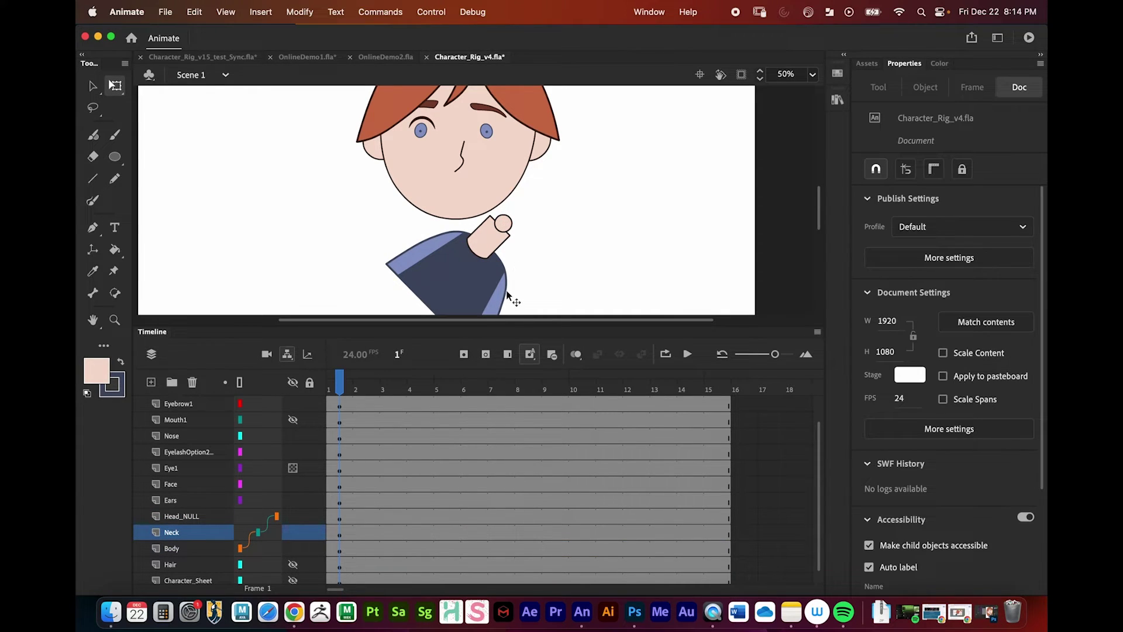
{"action": "left_click", "coordinate": [434, 286]}
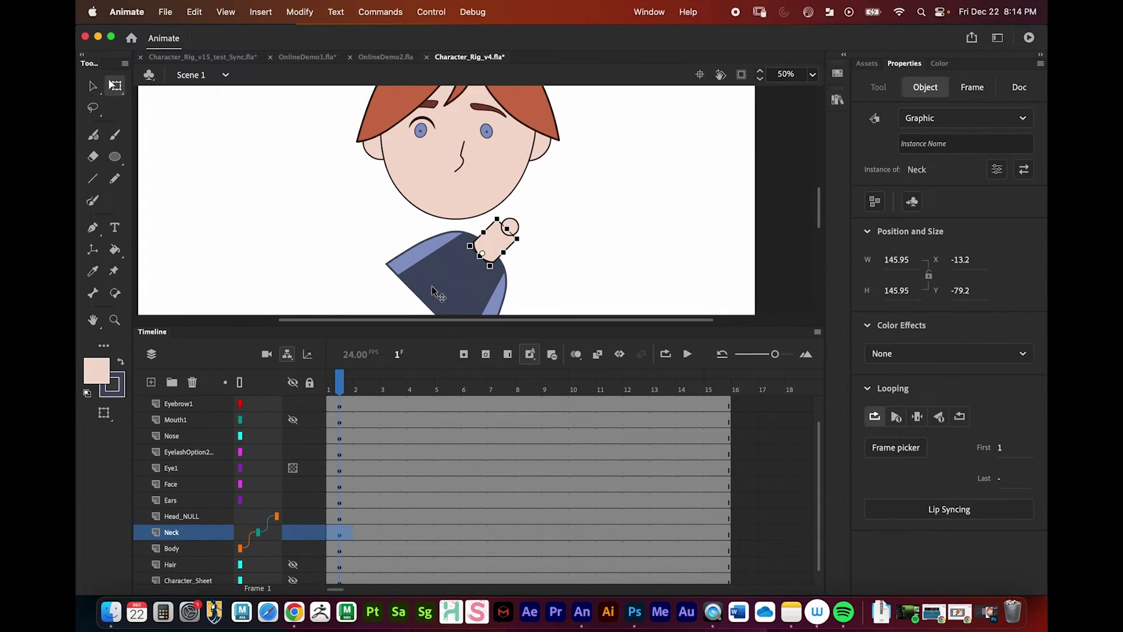
{"action": "key", "text": "super+z"}
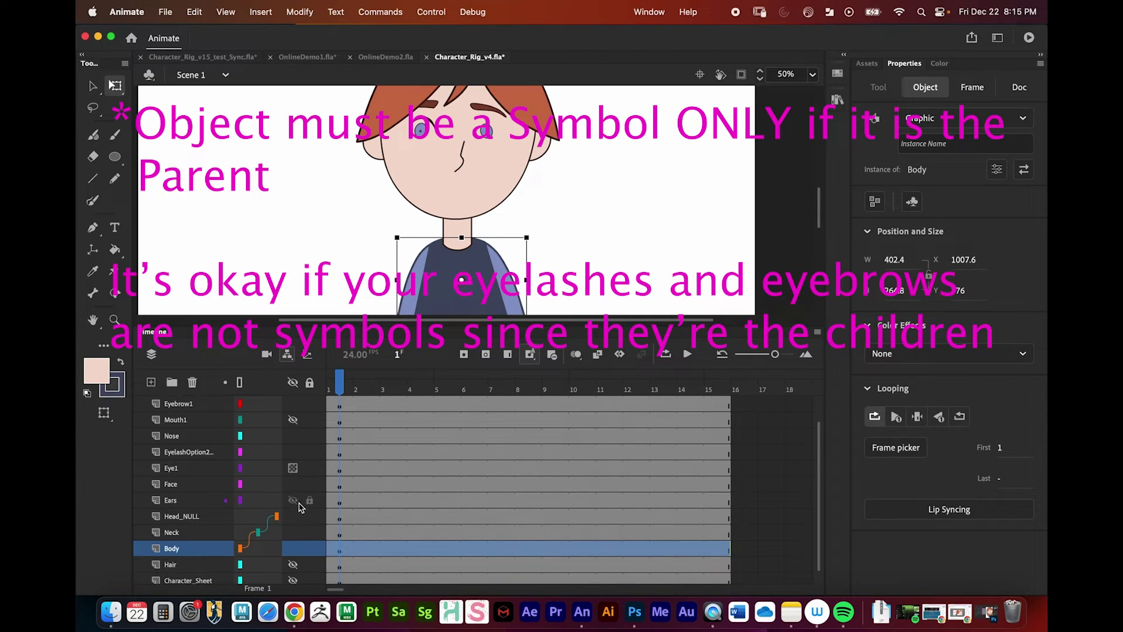
Parent the Ears, Face, Eye1, eyelash and Nose layers to Head_NULL
{"action": "left_click", "coordinate": [173, 502]}
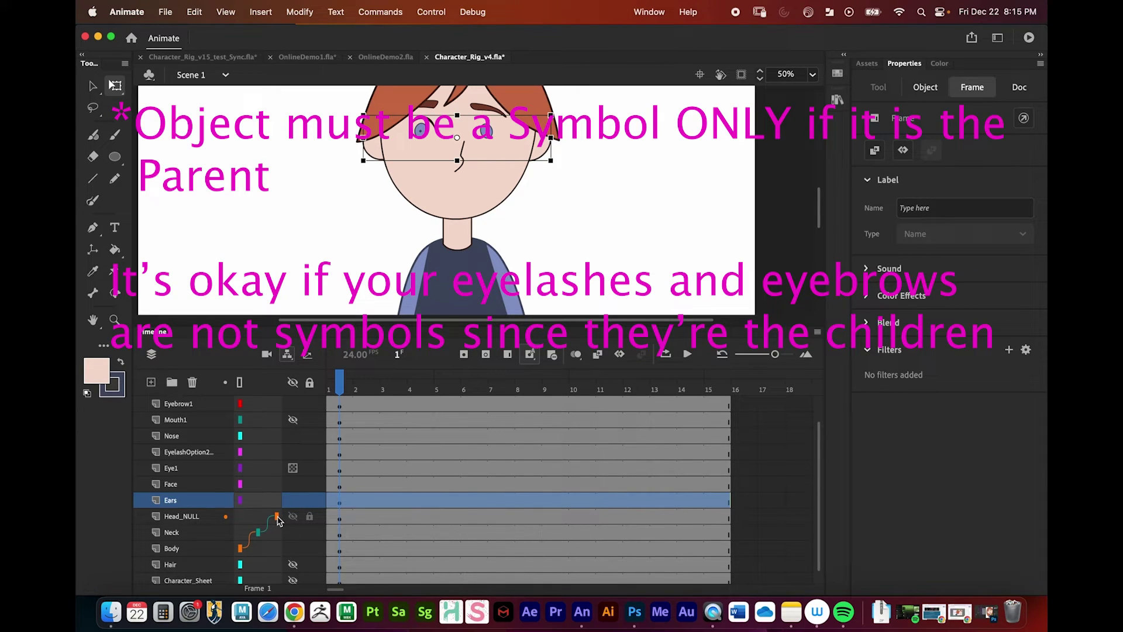
{"action": "mouse_move", "coordinate": [244, 501]}
{"action": "left_mouse_down"}
{"action": "mouse_move", "coordinate": [249, 517]}
{"action": "mouse_move", "coordinate": [275, 500]}
{"action": "mouse_move", "coordinate": [266, 517]}
{"action": "left_mouse_up"}
{"action": "left_click_drag", "start_coordinate": [240, 468], "coordinate": [266, 517]}
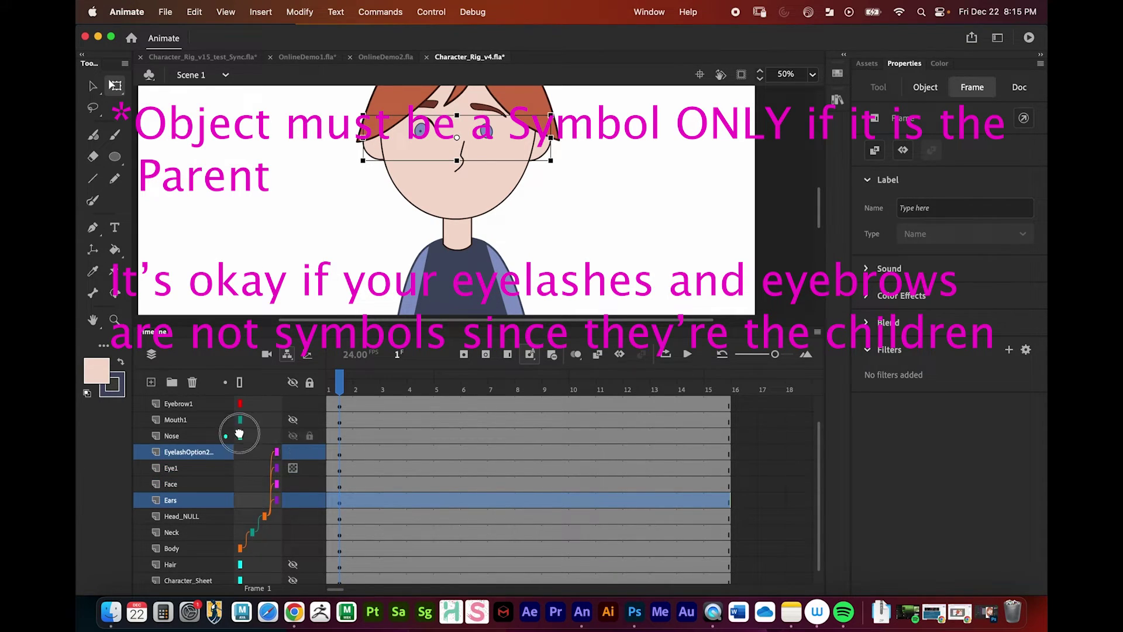
{"action": "left_click_drag", "start_coordinate": [239, 434], "coordinate": [266, 517]}
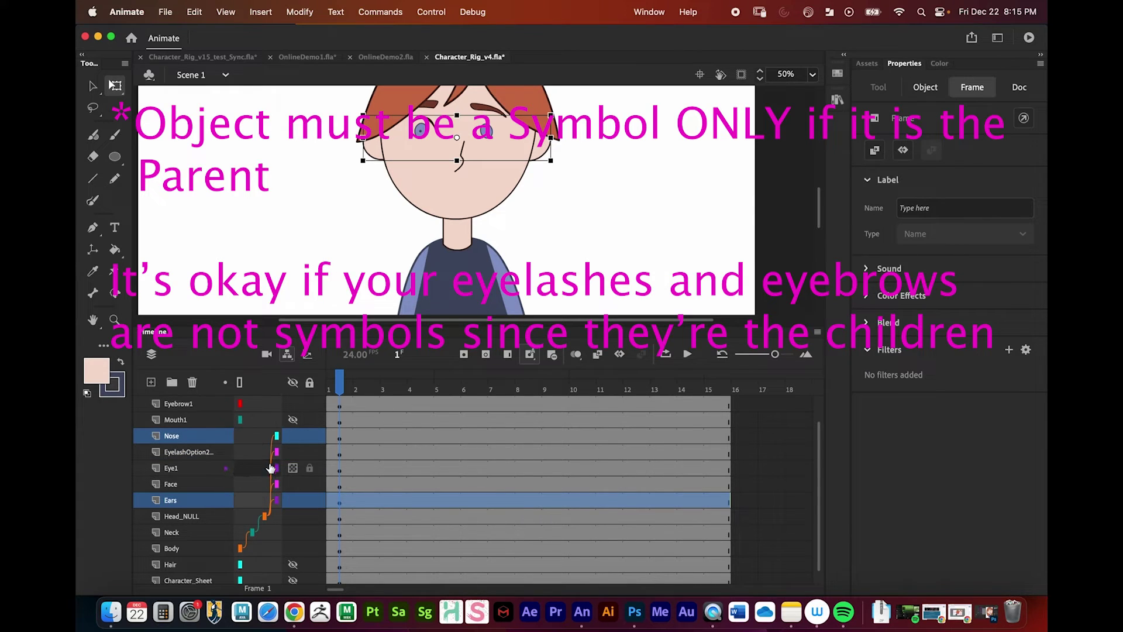
Parent the Mouth1, Eyebrow1, bangs and Eyebrow2 layers to Head_NULL, detaching Eyebrow2 from Neck
{"action": "scroll", "coordinate": [258, 457], "scroll_direction": "up", "scroll_amount": 2}
{"action": "left_click_drag", "start_coordinate": [244, 458], "coordinate": [266, 548]}
{"action": "mouse_move", "coordinate": [240, 436]}
{"action": "left_mouse_down"}
{"action": "mouse_move", "coordinate": [266, 548]}
{"action": "mouse_move", "coordinate": [241, 425]}
{"action": "mouse_move", "coordinate": [266, 550]}
{"action": "left_mouse_up"}
{"action": "mouse_move", "coordinate": [240, 403]}
{"action": "left_mouse_down"}
{"action": "mouse_move", "coordinate": [268, 539]}
{"action": "mouse_move", "coordinate": [258, 564]}
{"action": "mouse_move", "coordinate": [265, 548]}
{"action": "left_mouse_up"}
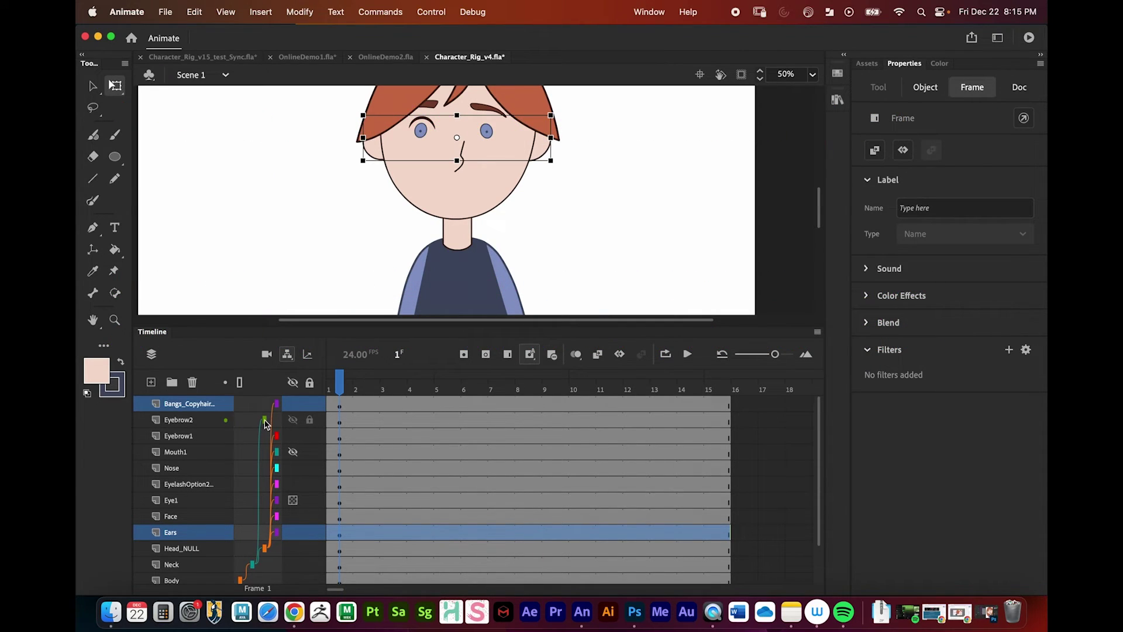
{"action": "left_click_drag", "start_coordinate": [264, 421], "coordinate": [237, 420]}
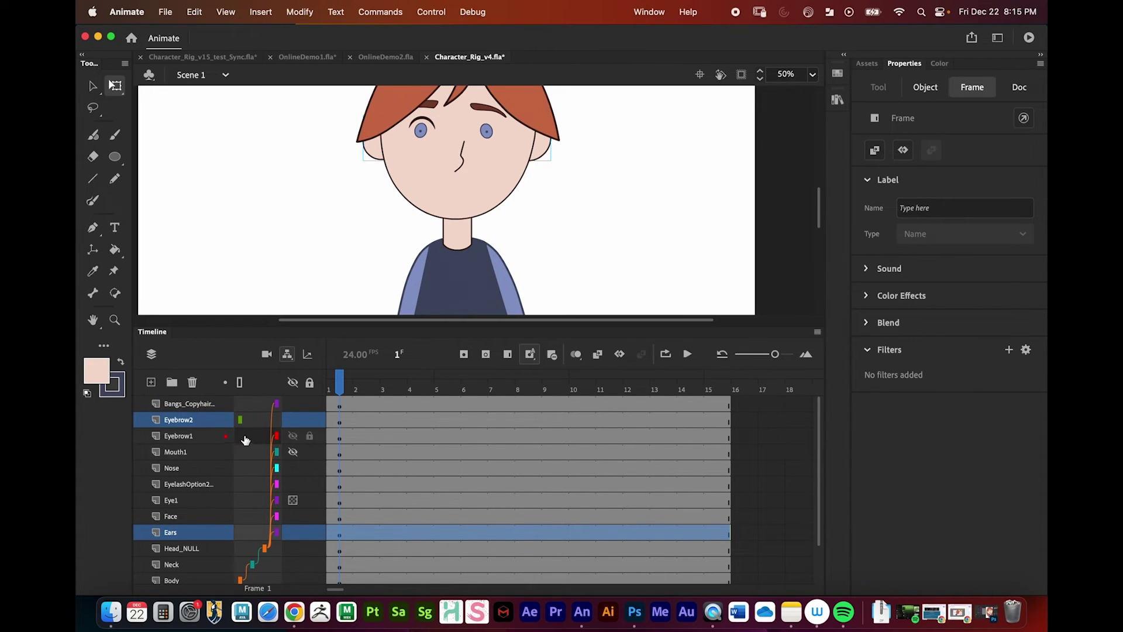
{"action": "mouse_move", "coordinate": [240, 420]}
{"action": "left_mouse_down"}
{"action": "mouse_move", "coordinate": [276, 438]}
{"action": "mouse_move", "coordinate": [239, 420]}
{"action": "mouse_move", "coordinate": [263, 496]}
{"action": "mouse_move", "coordinate": [251, 451]}
{"action": "mouse_move", "coordinate": [261, 544]}
{"action": "mouse_move", "coordinate": [279, 517]}
{"action": "left_mouse_up"}
Show the hidden Hair layer and parent it to Head_NULL
{"action": "scroll", "coordinate": [266, 538], "scroll_direction": "down", "scroll_amount": 3}
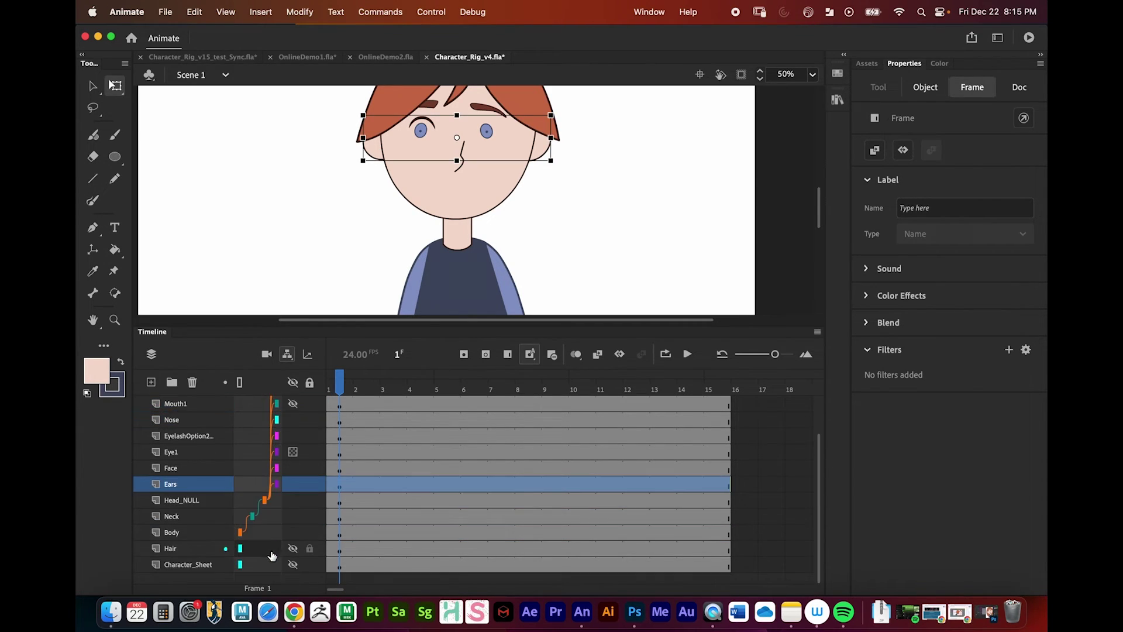
{"action": "left_click", "coordinate": [170, 550]}
{"action": "left_click", "coordinate": [293, 550]}
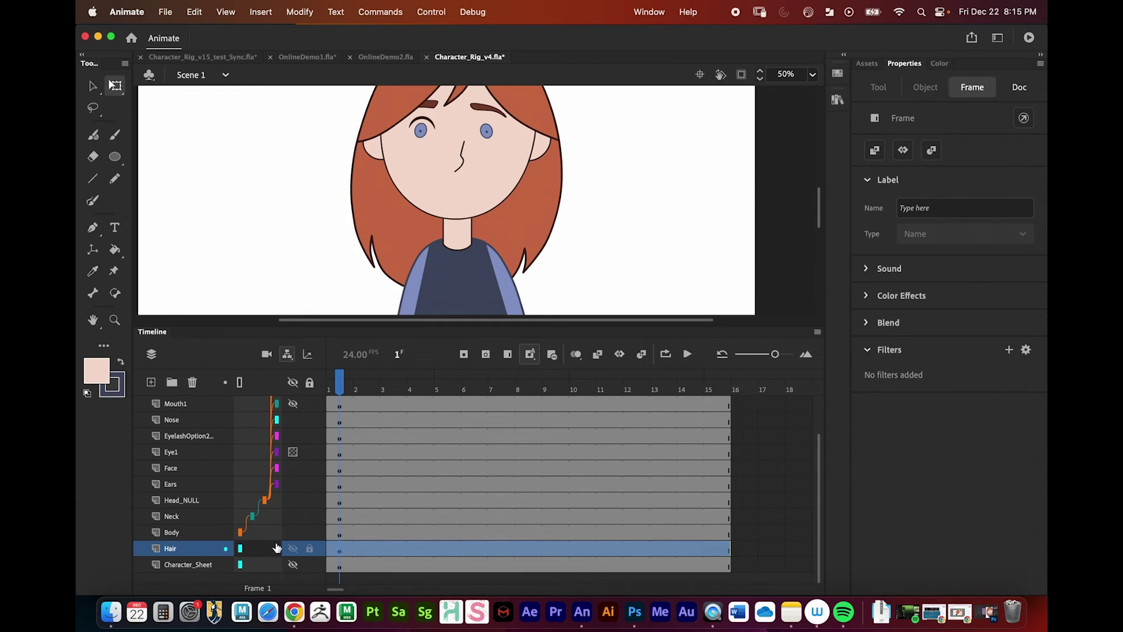
{"action": "left_click_drag", "start_coordinate": [242, 556], "coordinate": [265, 502]}
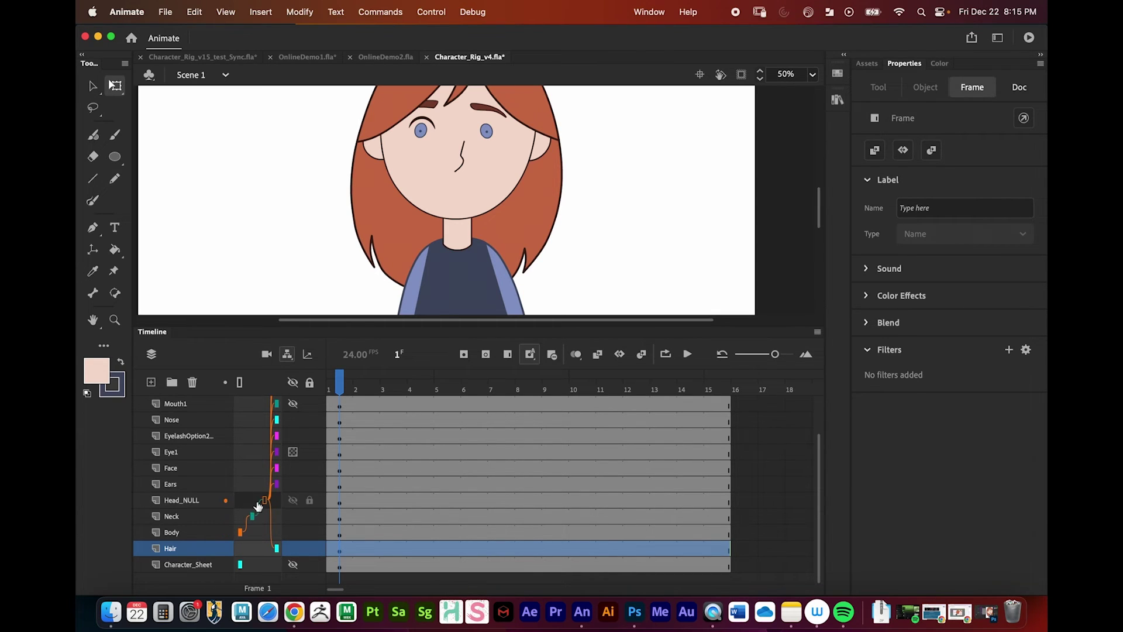
Test the head controls by rotating the Head_NULL symbol at the chin, and undo the rotation
{"action": "left_click", "coordinate": [197, 501]}
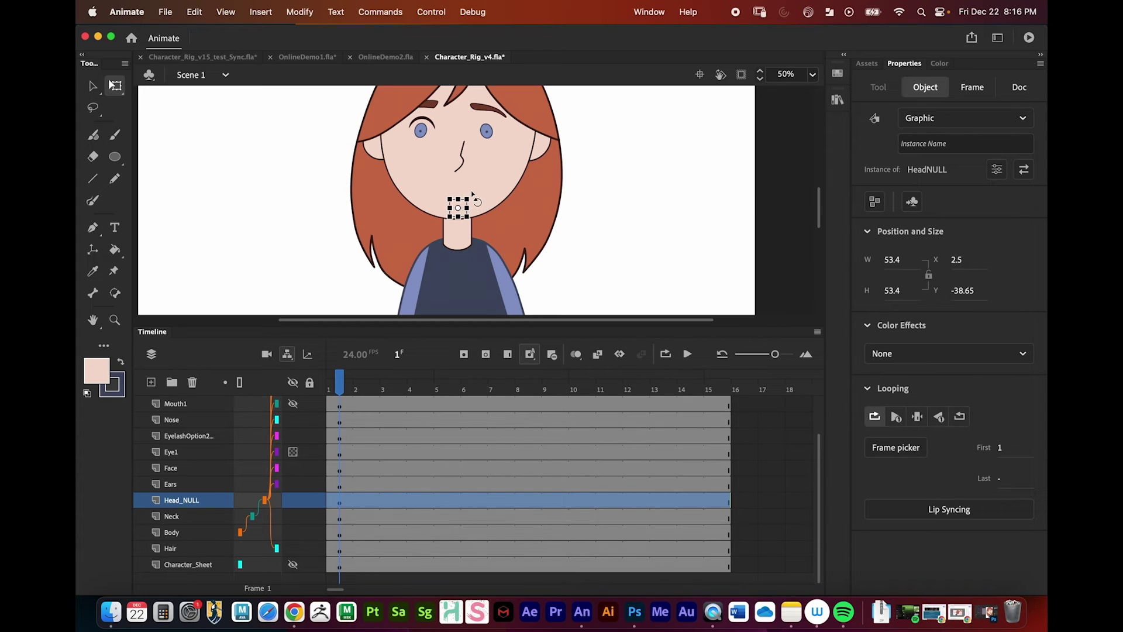
{"action": "mouse_move", "coordinate": [472, 194]}
{"action": "left_mouse_down"}
{"action": "mouse_move", "coordinate": [477, 210]}
{"action": "mouse_move", "coordinate": [460, 178]}
{"action": "mouse_move", "coordinate": [474, 193]}
{"action": "mouse_move", "coordinate": [467, 222]}
{"action": "mouse_move", "coordinate": [477, 214]}
{"action": "left_mouse_up"}
{"action": "key", "text": "super+equal"}
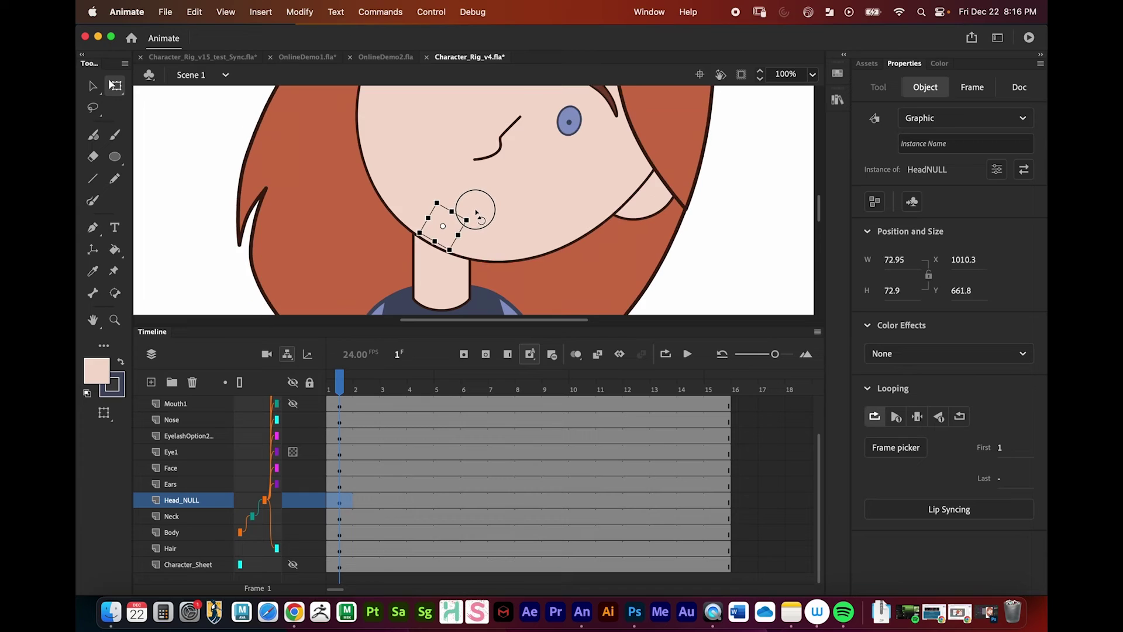
{"action": "scroll", "coordinate": [524, 152], "scroll_direction": "up", "scroll_amount": 1}
{"action": "key", "text": "z"}
{"action": "left_click", "coordinate": [519, 221], "text": "alt"}
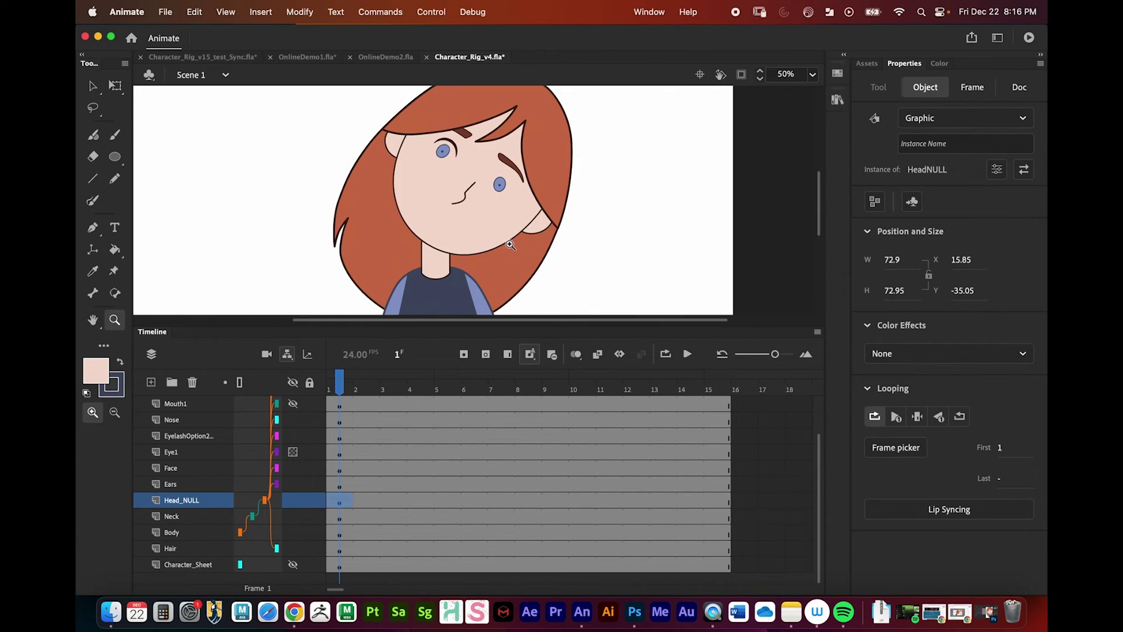
{"action": "key", "text": "super+z"}
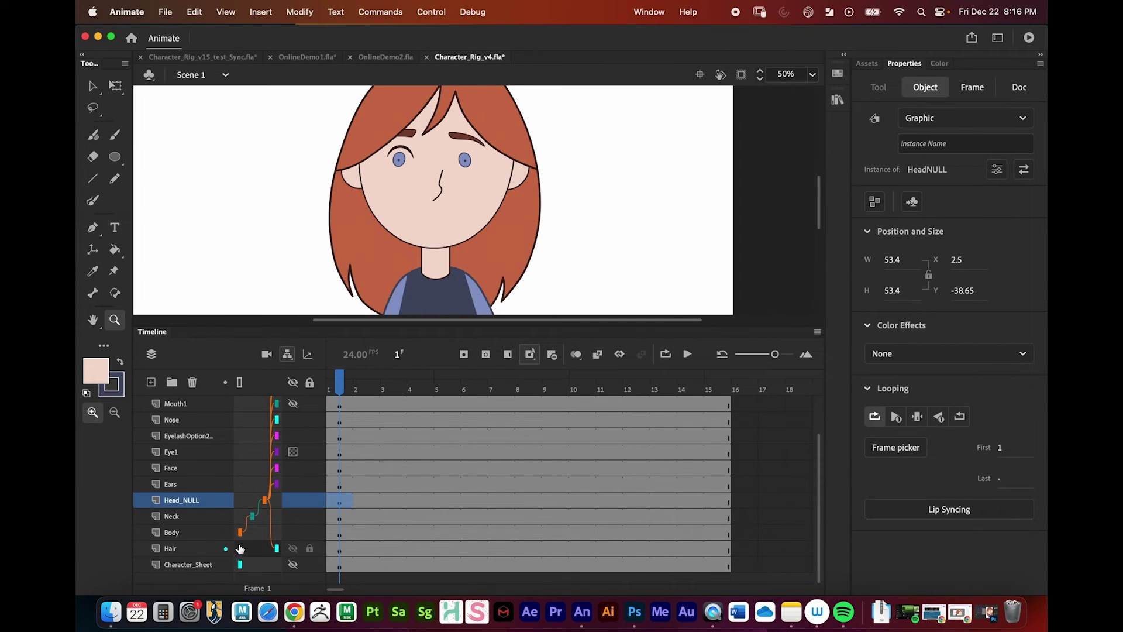
{"action": "scroll", "coordinate": [222, 518], "scroll_direction": "up", "scroll_amount": 2}
{"action": "scroll", "coordinate": [211, 508], "scroll_direction": "down", "scroll_amount": 2}
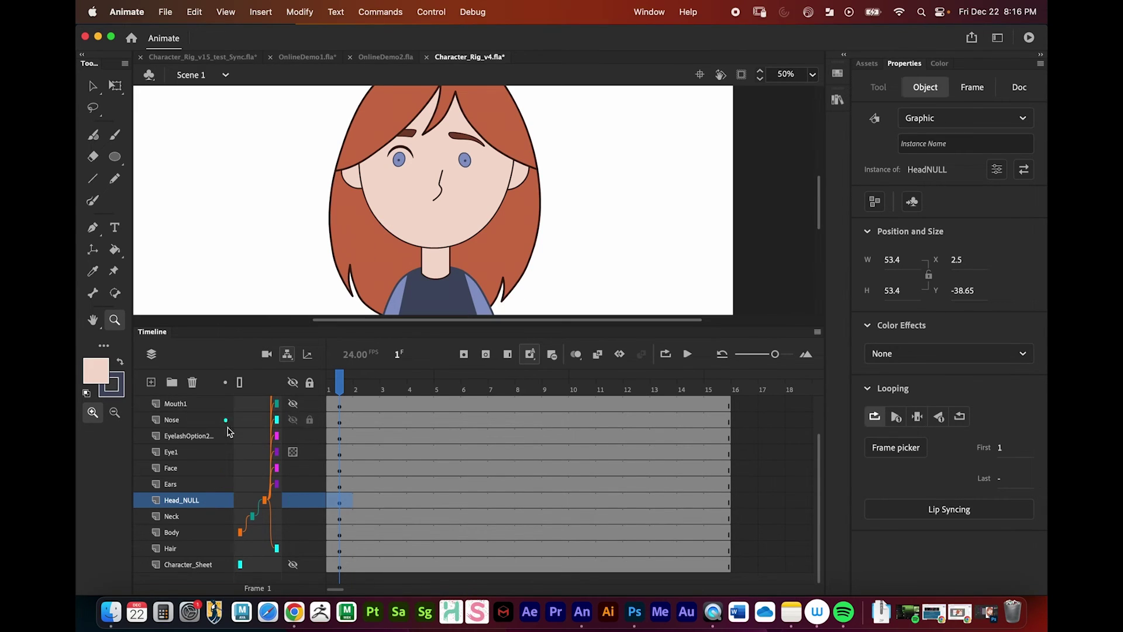
Copy the eyelash shape from the EyelashOption2 layer and paste it onto a new layer directly above
{"action": "left_click", "coordinate": [196, 436]}
{"action": "left_click", "coordinate": [391, 179]}
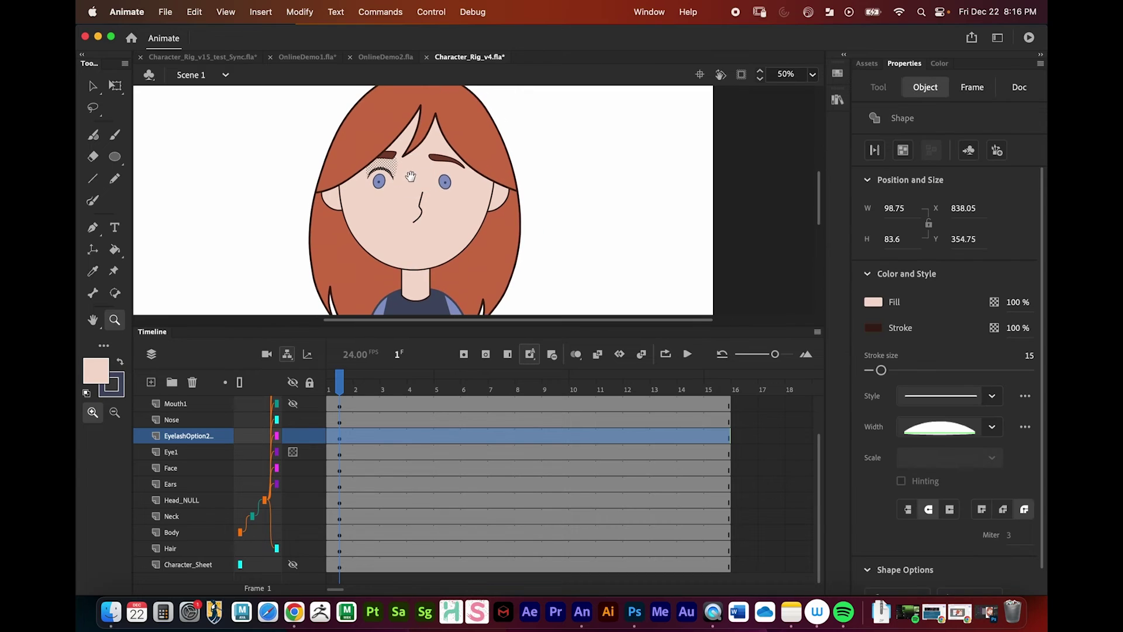
{"action": "left_click", "coordinate": [398, 176]}
{"action": "left_click", "coordinate": [383, 225]}
{"action": "left_click", "coordinate": [383, 225]}
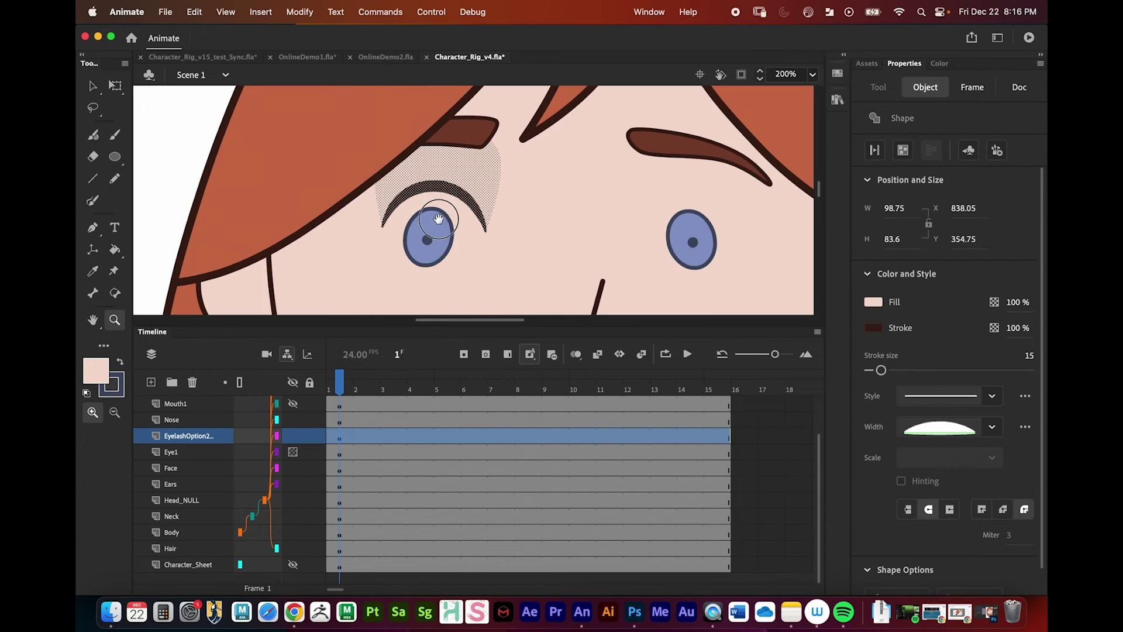
{"action": "left_click", "coordinate": [403, 226]}
{"action": "left_click", "coordinate": [344, 437]}
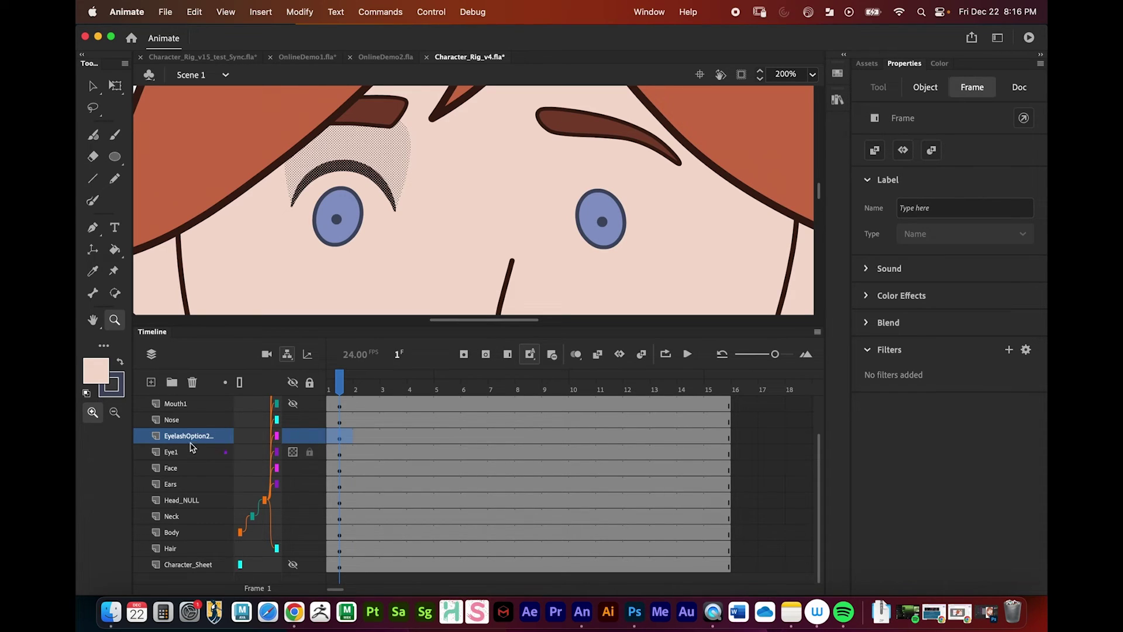
{"action": "left_click", "coordinate": [152, 382]}
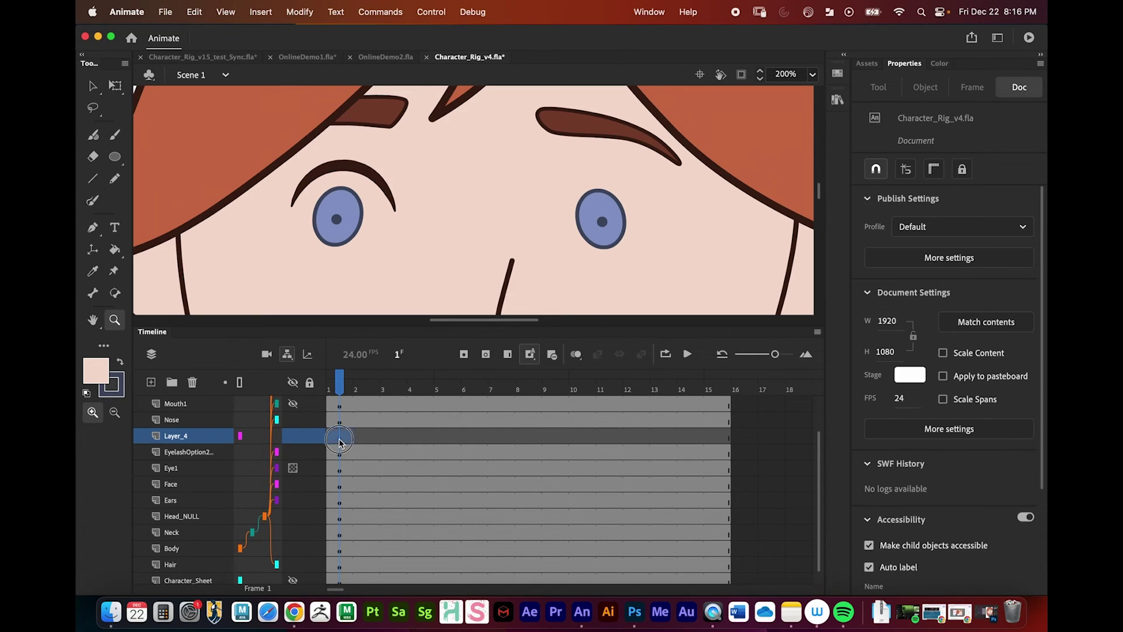
{"action": "key", "text": "ctrl+shift+v"}
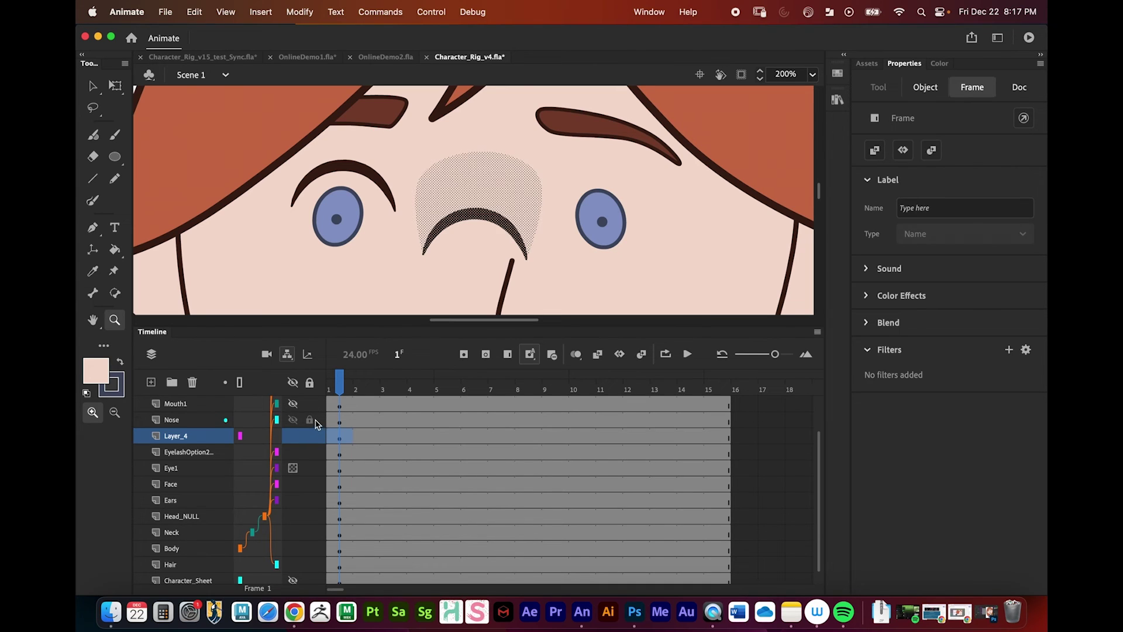
Position the pasted eyelash over the character's other eye and rename its layer REyelash
{"action": "key", "text": "v"}
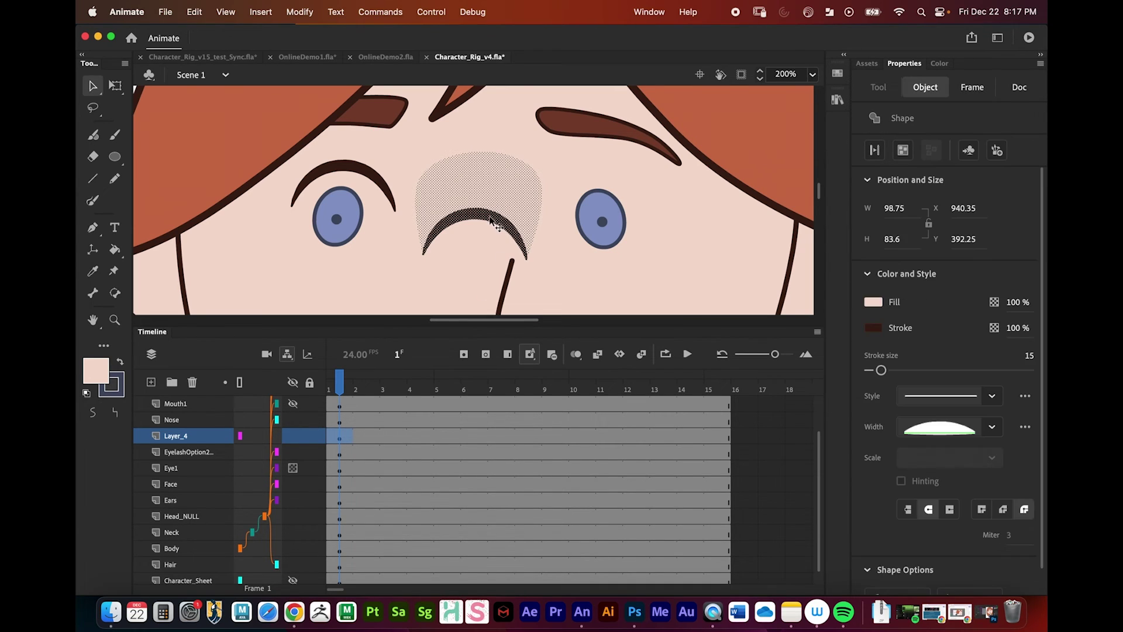
{"action": "left_click_drag", "start_coordinate": [491, 218], "coordinate": [617, 172]}
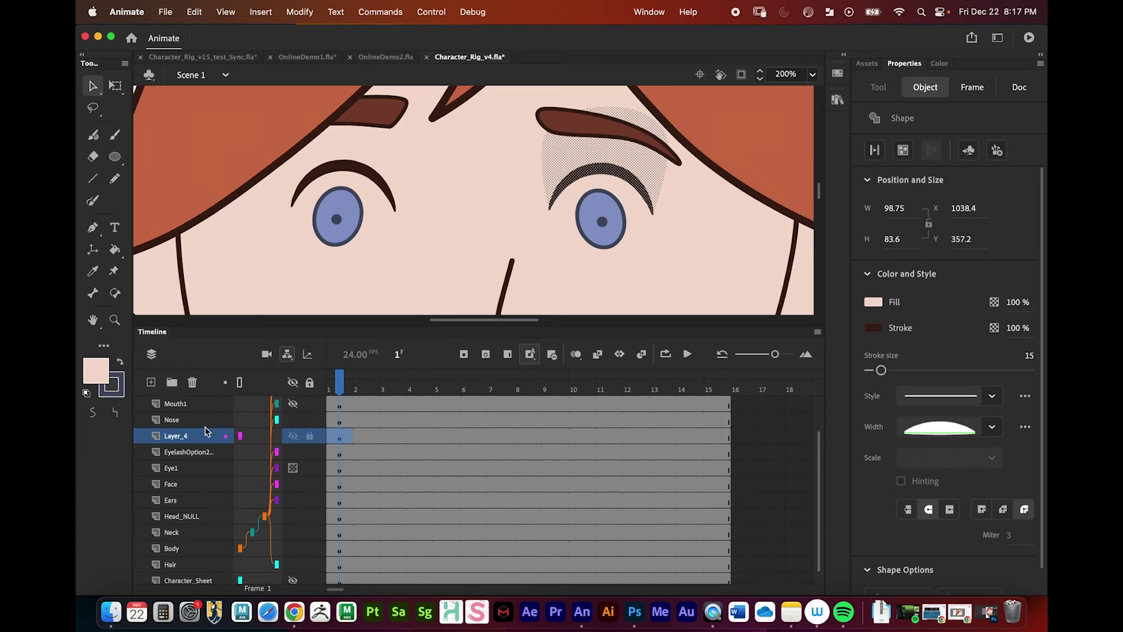
{"action": "double_click", "coordinate": [176, 437]}
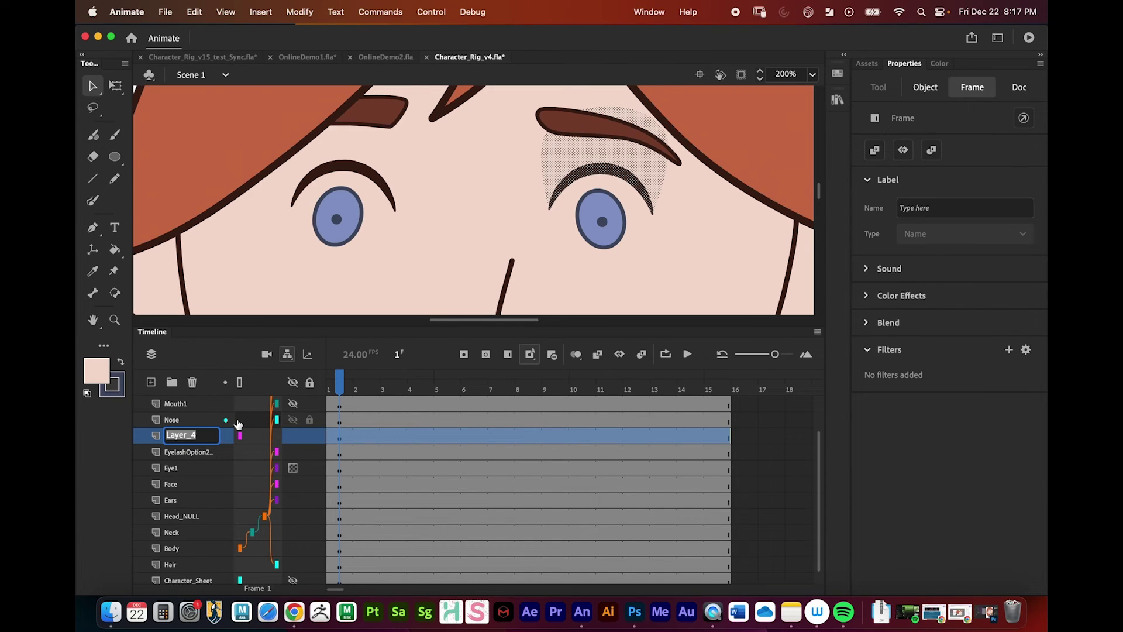
{"action": "type", "text": "REyelash"}
{"action": "key", "text": "Return"}
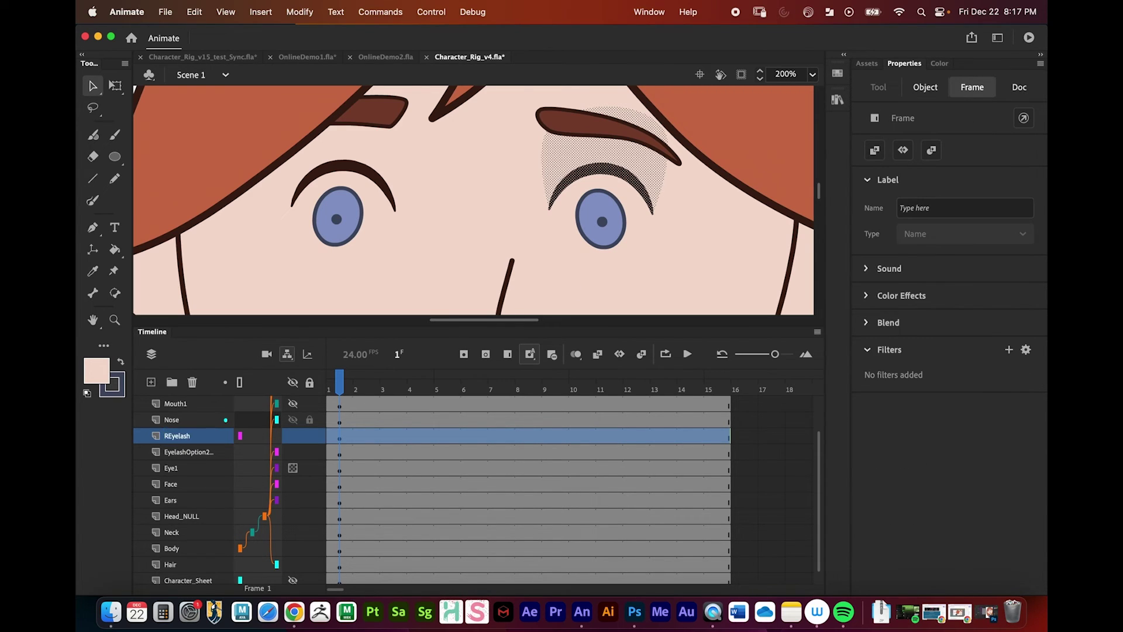
Parent the REyelash layer to Head_NULL and keep the timeline on frame 1
{"action": "left_click_drag", "start_coordinate": [240, 436], "coordinate": [264, 516]}
{"action": "key", "text": "z"}
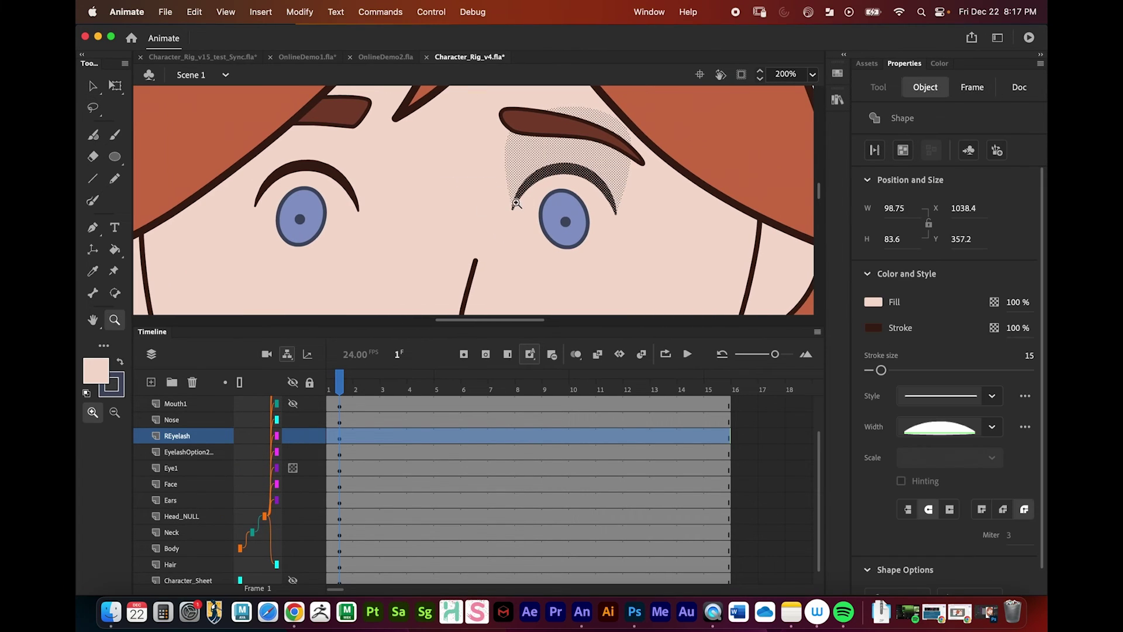
{"action": "scroll", "coordinate": [515, 202], "scroll_direction": "down", "scroll_amount": 6}
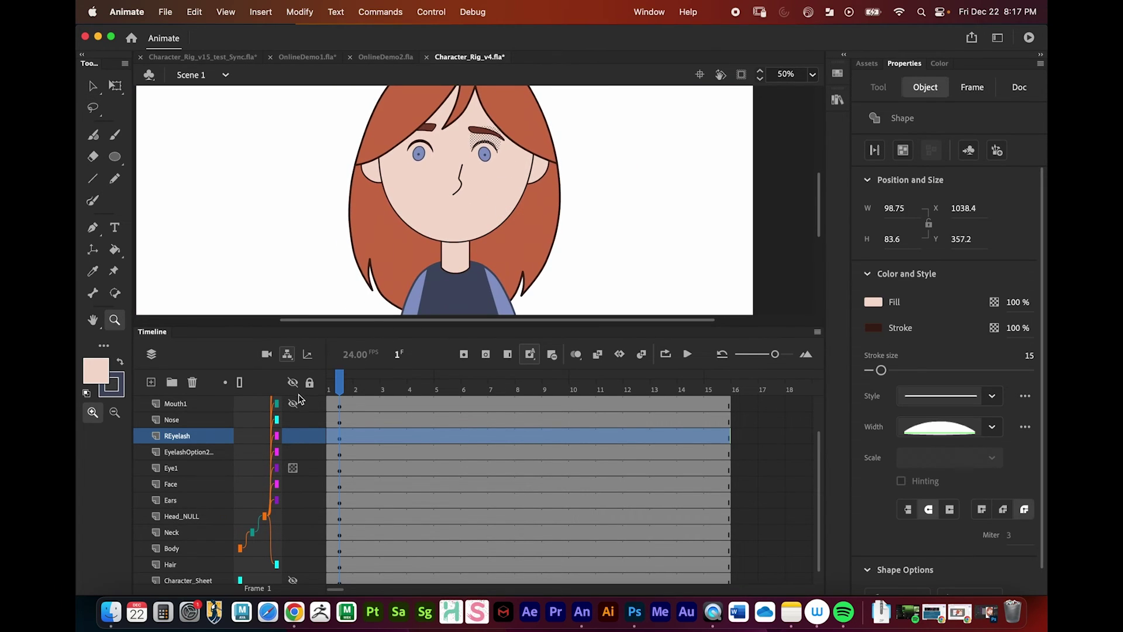
{"action": "left_click", "coordinate": [471, 202], "text": "alt"}
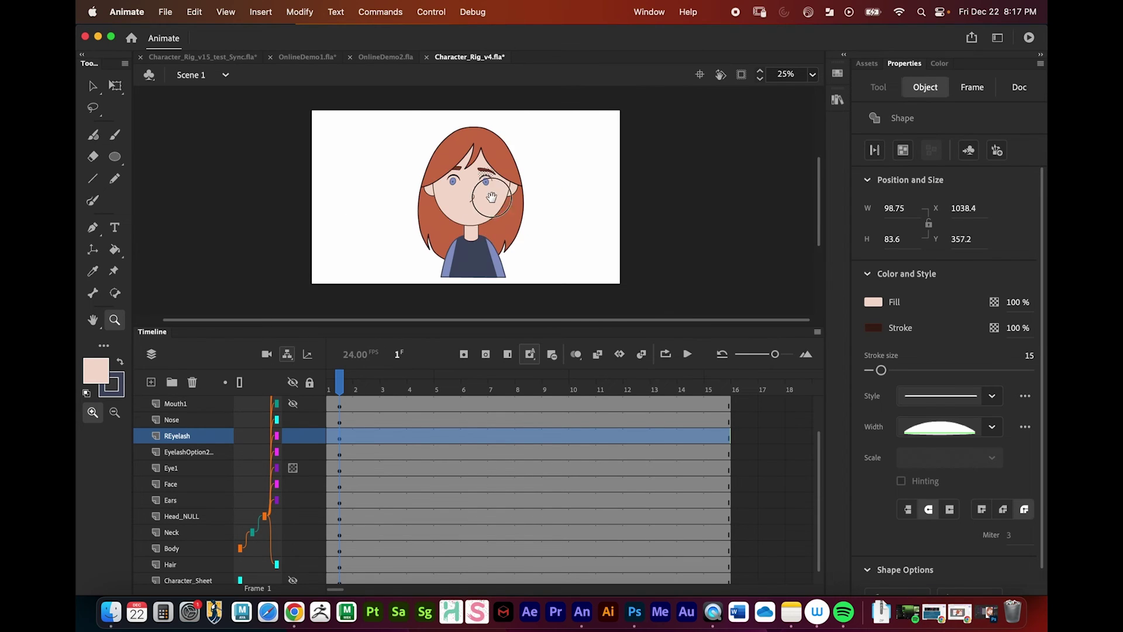
{"action": "key", "text": "v"}
{"action": "left_click", "coordinate": [748, 454]}
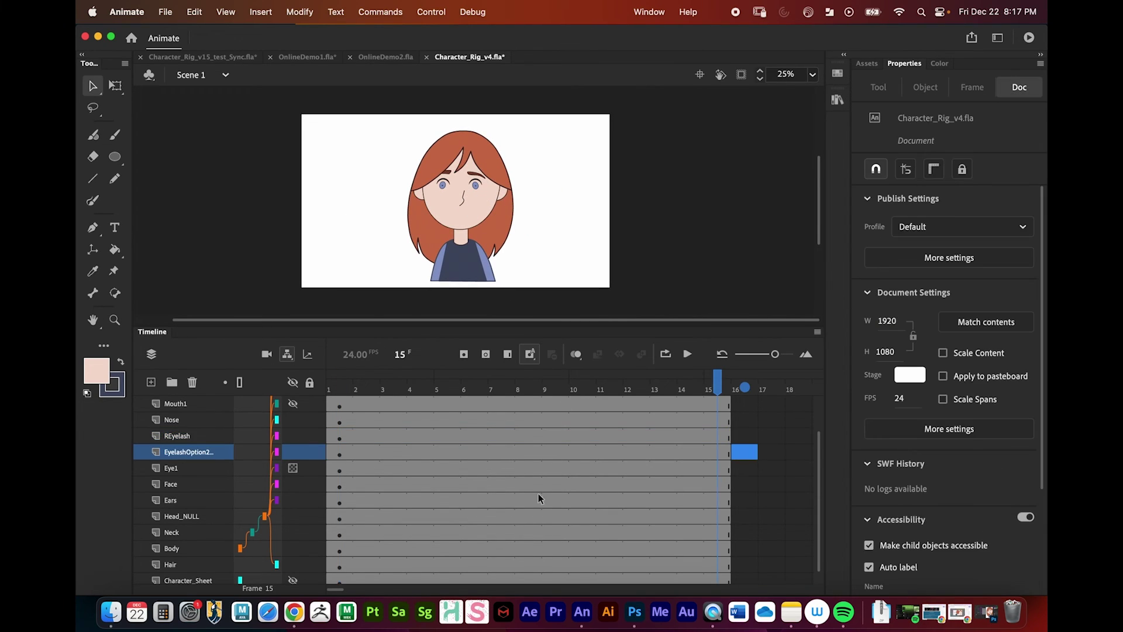
{"action": "left_click", "coordinate": [339, 389]}
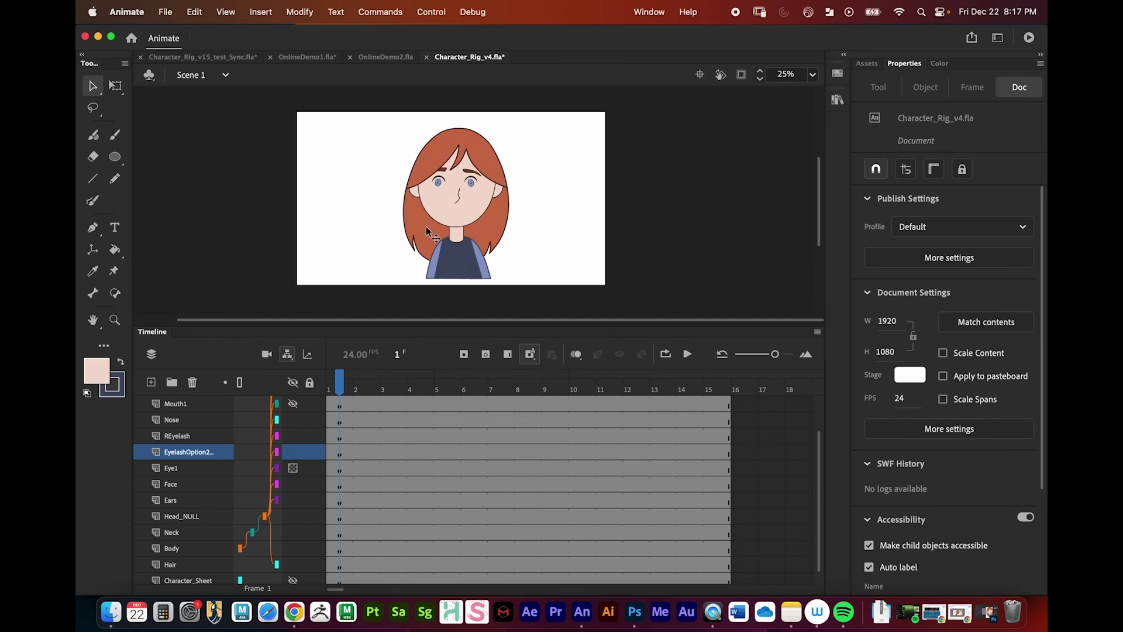
Test the eye movement by shifting the EYES symbol up behind the skin-coloured eyelid shapes
{"action": "key", "text": "z"}
{"action": "left_click", "coordinate": [441, 216]}
{"action": "left_click", "coordinate": [465, 205]}
{"action": "scroll", "coordinate": [526, 176], "scroll_direction": "left", "scroll_amount": 3}
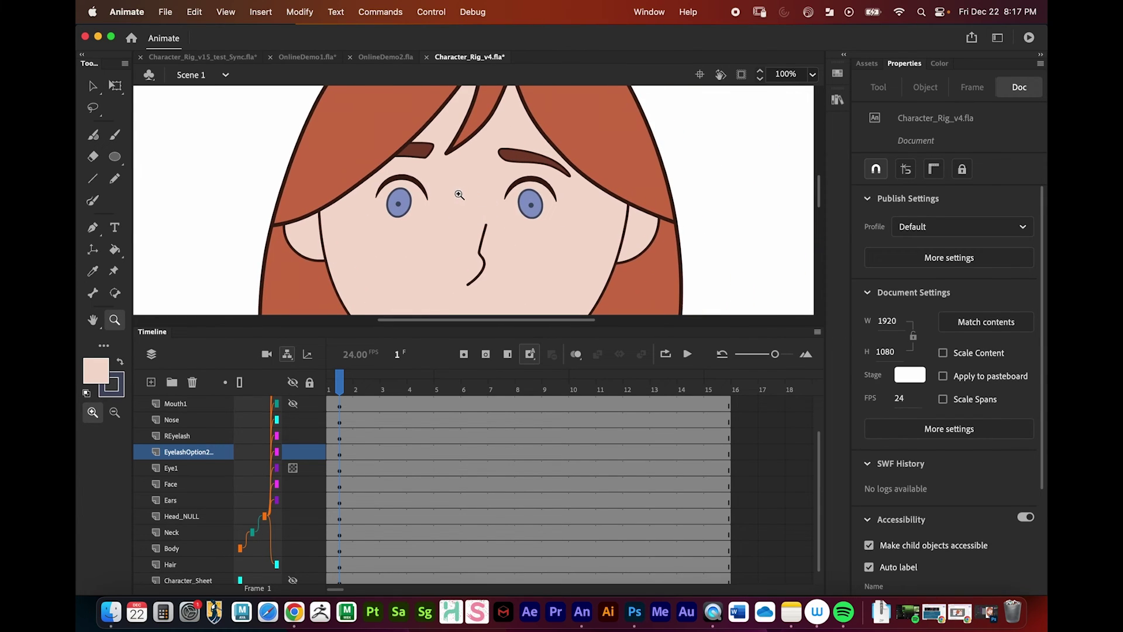
{"action": "left_click", "coordinate": [459, 220]}
{"action": "scroll", "coordinate": [459, 211], "scroll_direction": "left", "scroll_amount": 2}
{"action": "key", "text": "v"}
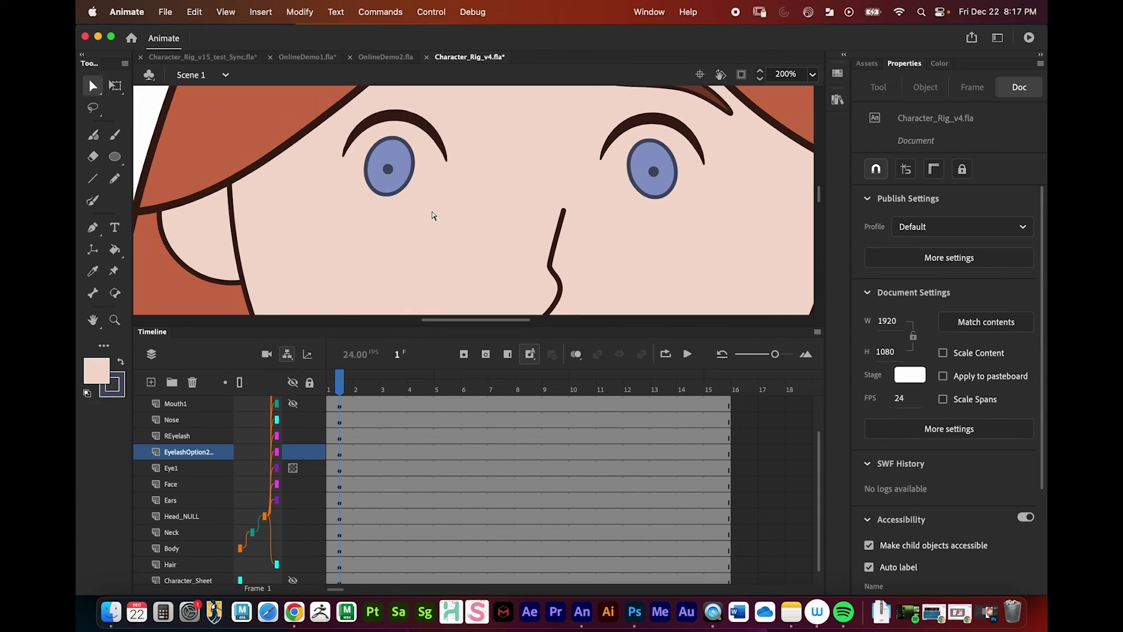
{"action": "left_click", "coordinate": [400, 192]}
{"action": "mouse_move", "coordinate": [402, 170]}
{"action": "left_mouse_down"}
{"action": "mouse_move", "coordinate": [383, 159]}
{"action": "mouse_move", "coordinate": [392, 176]}
{"action": "mouse_move", "coordinate": [400, 156]}
{"action": "left_mouse_up"}
{"action": "scroll", "coordinate": [403, 164], "scroll_direction": "up", "scroll_amount": 3}
{"action": "scroll", "coordinate": [404, 164], "scroll_direction": "right", "scroll_amount": 2}
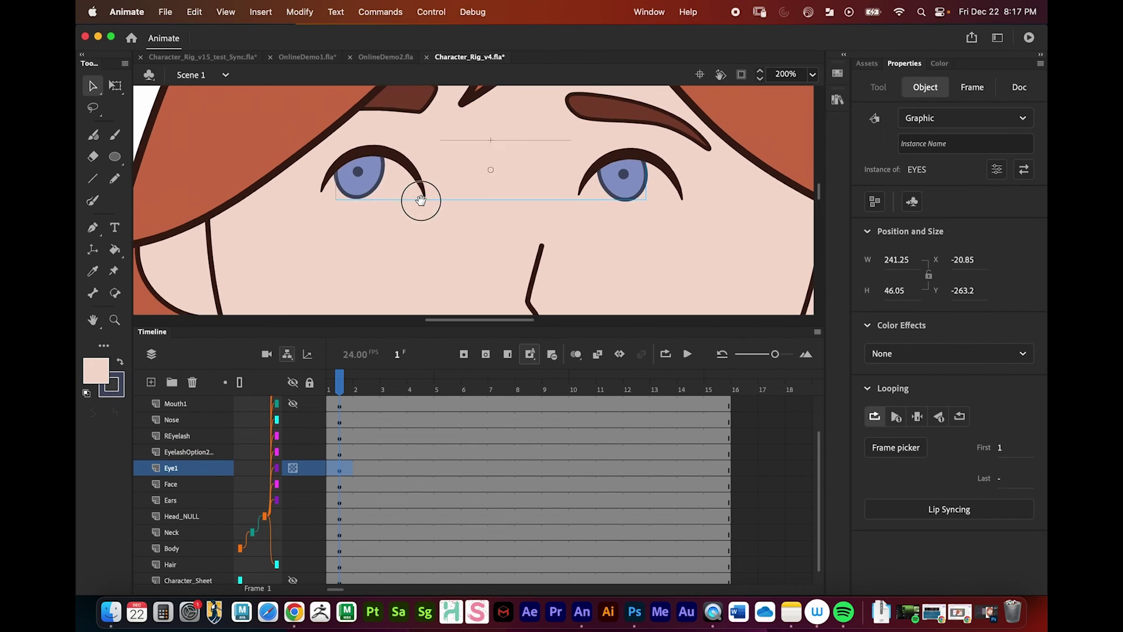
Test closing the eyelids by pulling the lower curve of each eyelash down over the eye, and undo the changes
{"action": "left_click", "coordinate": [384, 170]}
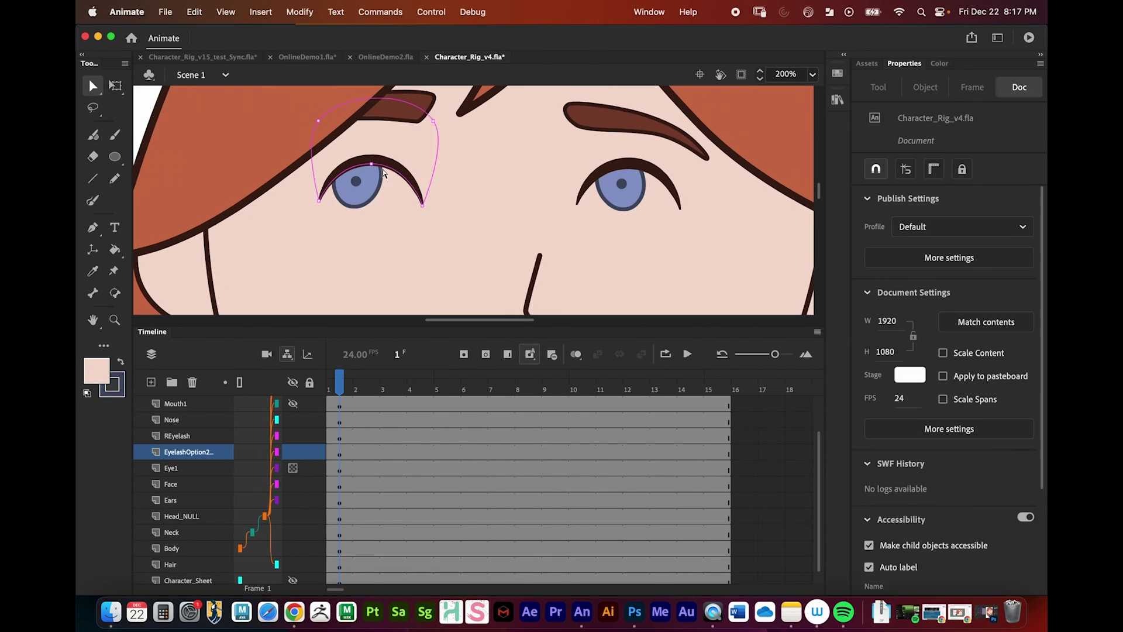
{"action": "left_click_drag", "start_coordinate": [372, 165], "coordinate": [375, 203]}
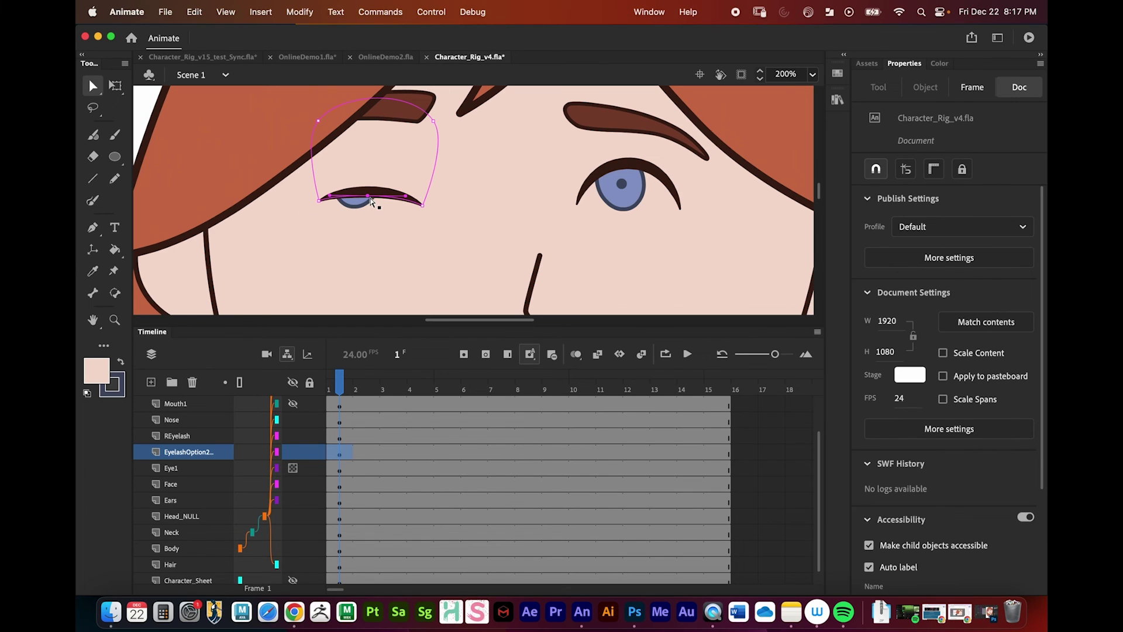
{"action": "key", "text": "super+z"}
{"action": "left_click", "coordinate": [636, 177]}
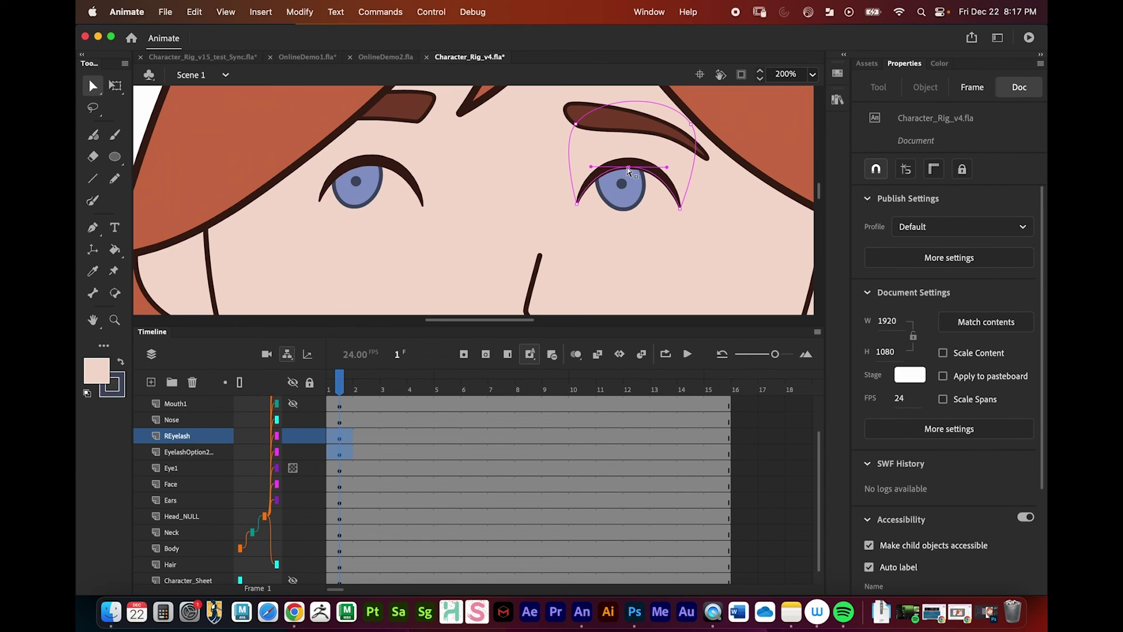
{"action": "left_click_drag", "start_coordinate": [629, 171], "coordinate": [626, 188]}
{"action": "key", "text": "super+z"}
Reposition the EYES symbol beneath both eyelashes at about X -10, Y -253
{"action": "left_click", "coordinate": [363, 195]}
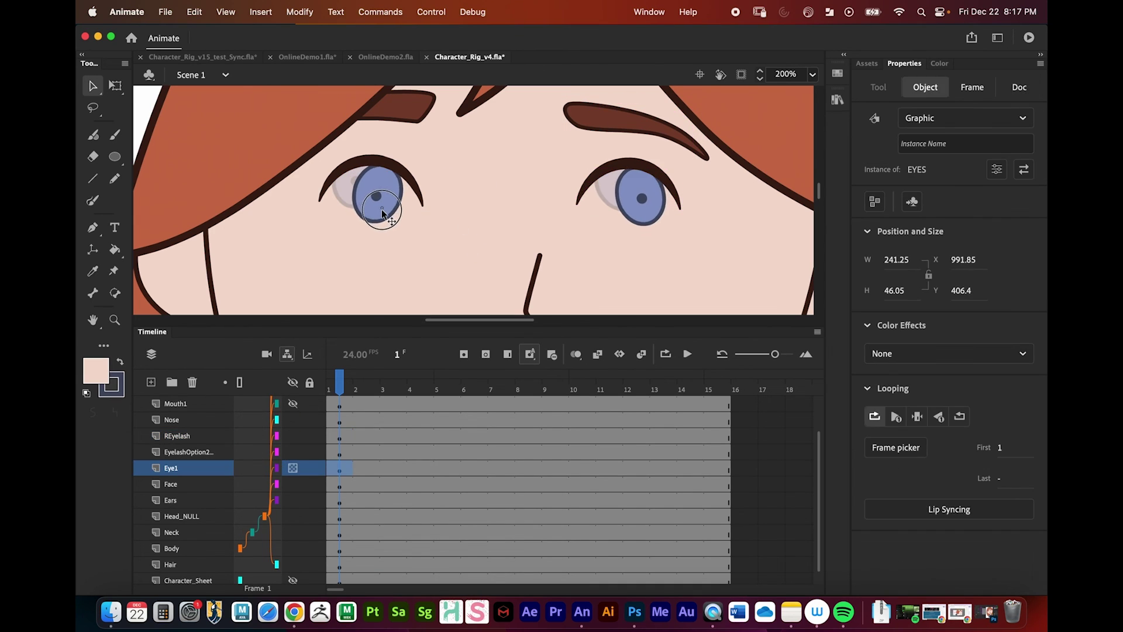
{"action": "left_click_drag", "start_coordinate": [465, 188], "coordinate": [430, 229]}
{"action": "key", "text": "z"}
{"action": "left_click", "coordinate": [510, 202], "text": "alt"}
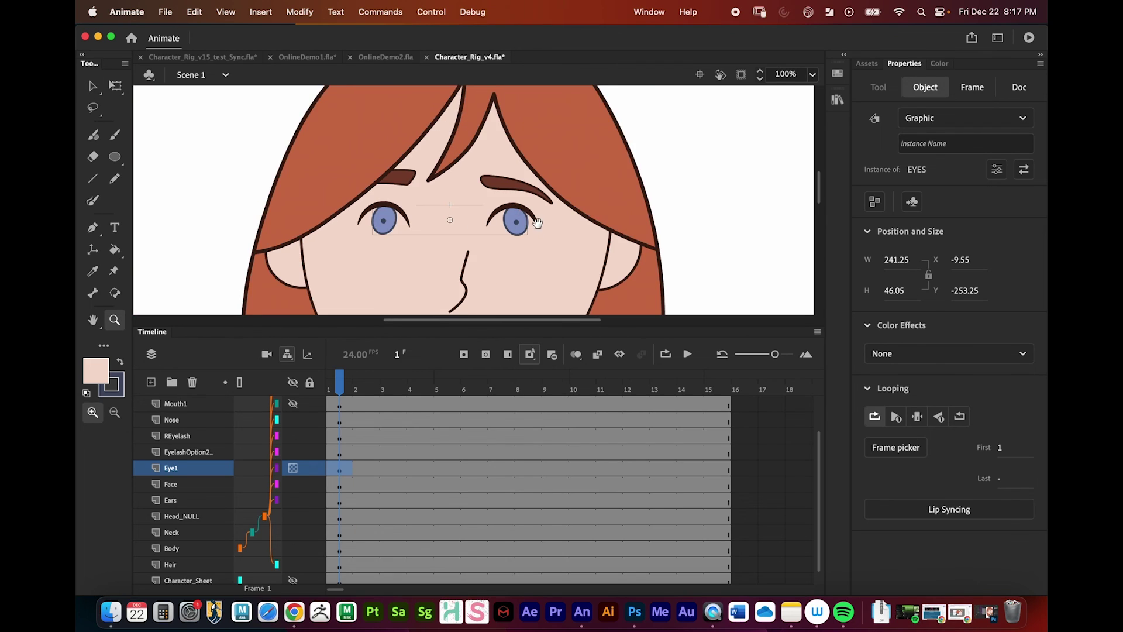
{"action": "left_click", "coordinate": [536, 222], "text": "alt"}
{"action": "left_click", "coordinate": [487, 212], "text": "alt"}
{"action": "scroll", "coordinate": [480, 217], "scroll_direction": "right", "scroll_amount": 1}
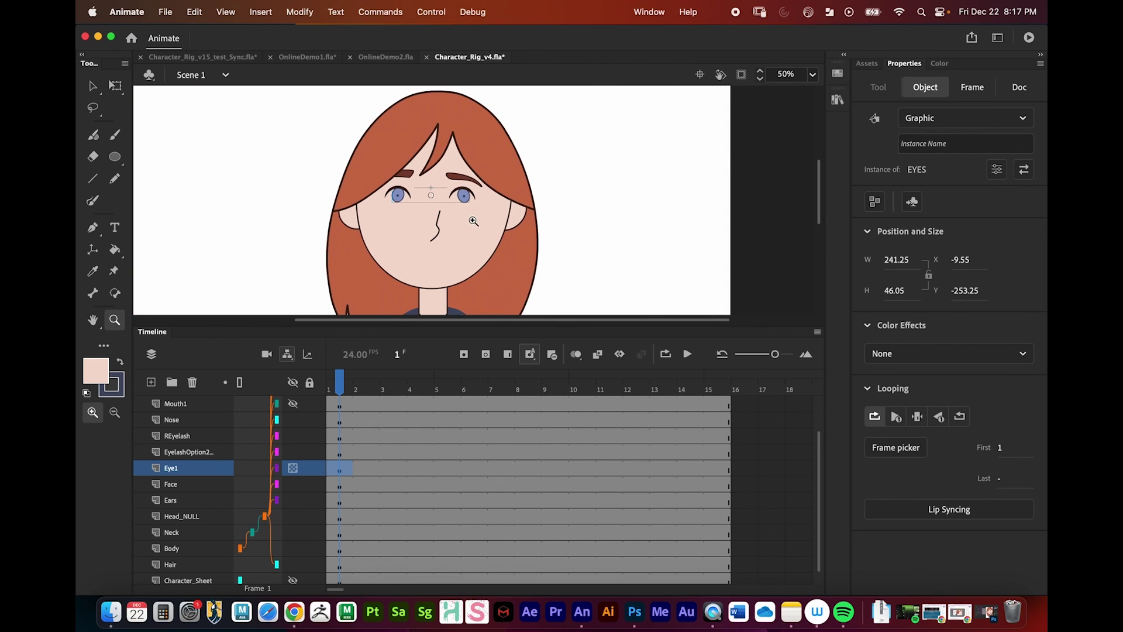